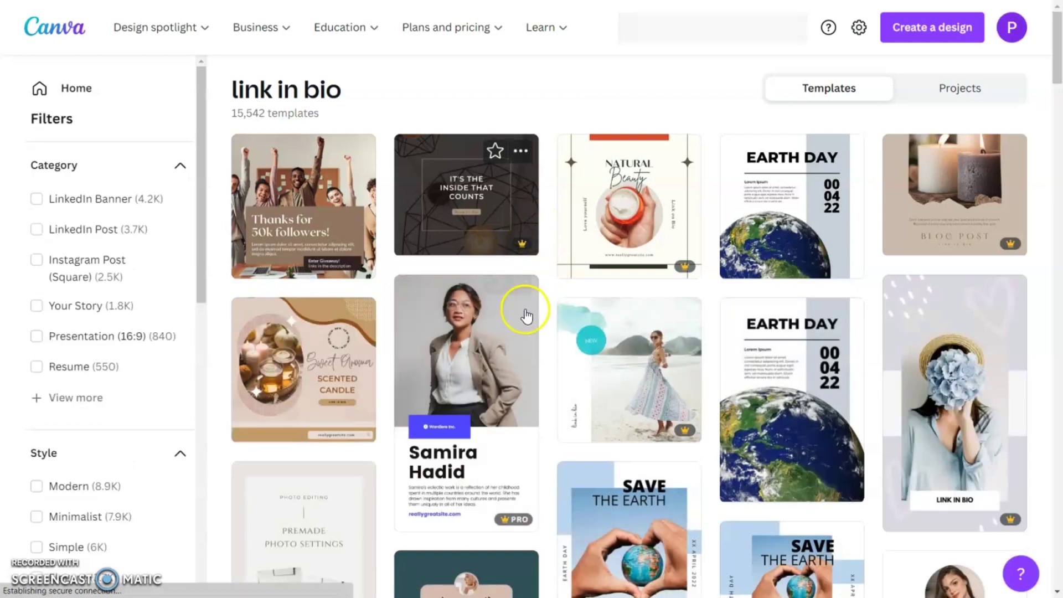
Filter the "link in bio" template results to show only free templates.
{"action": "scroll", "coordinate": [550, 351], "scroll_direction": "down", "scroll_amount": 8}
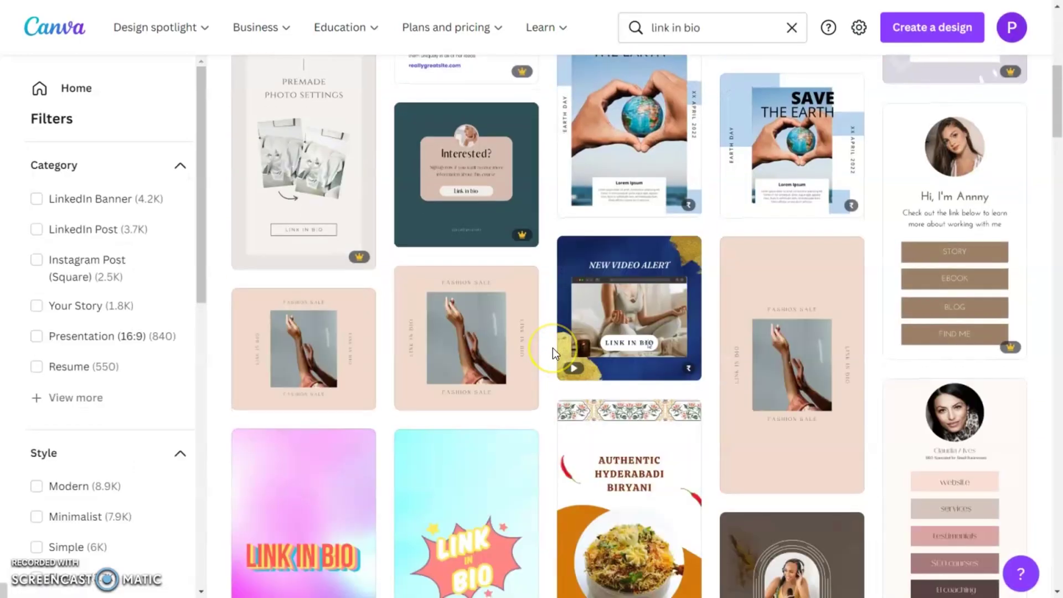
{"action": "scroll", "coordinate": [552, 348], "scroll_direction": "down", "scroll_amount": 8}
{"action": "scroll", "coordinate": [565, 409], "scroll_direction": "down", "scroll_amount": 15}
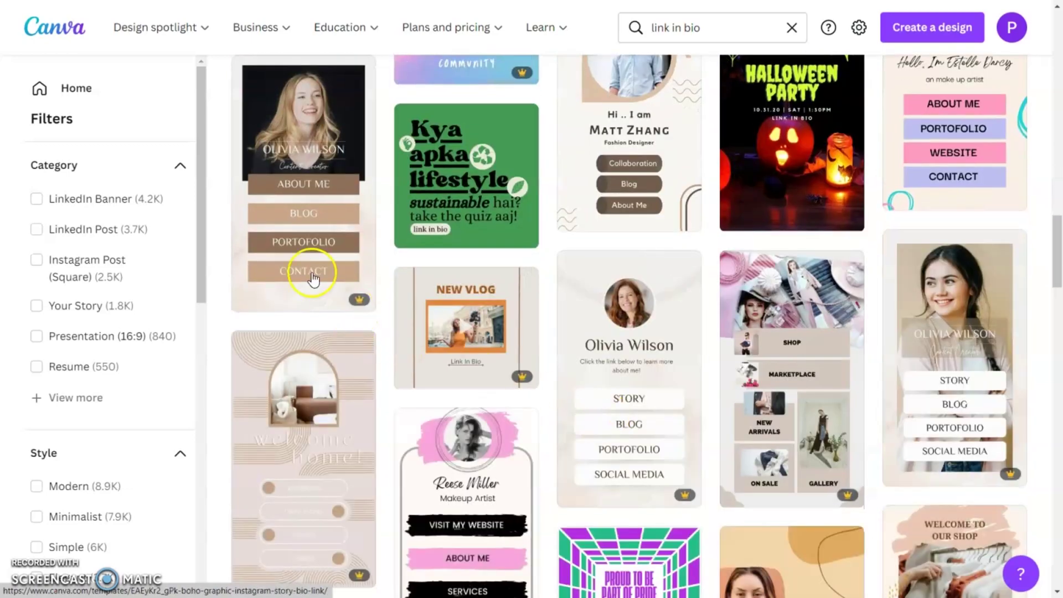
{"action": "left_click_drag", "start_coordinate": [201, 231], "coordinate": [214, 552]}
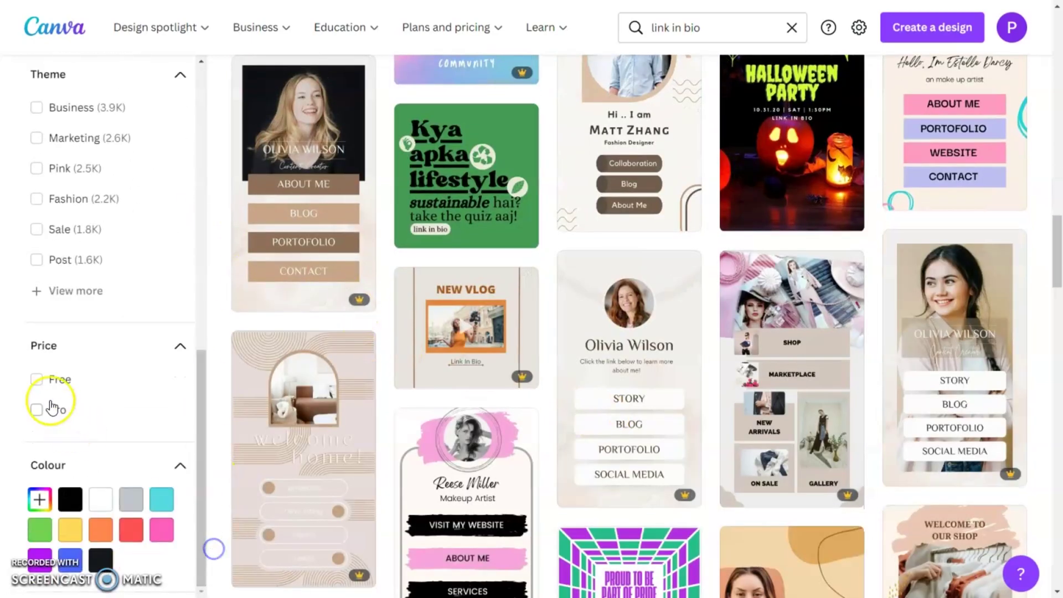
{"action": "left_click", "coordinate": [36, 380]}
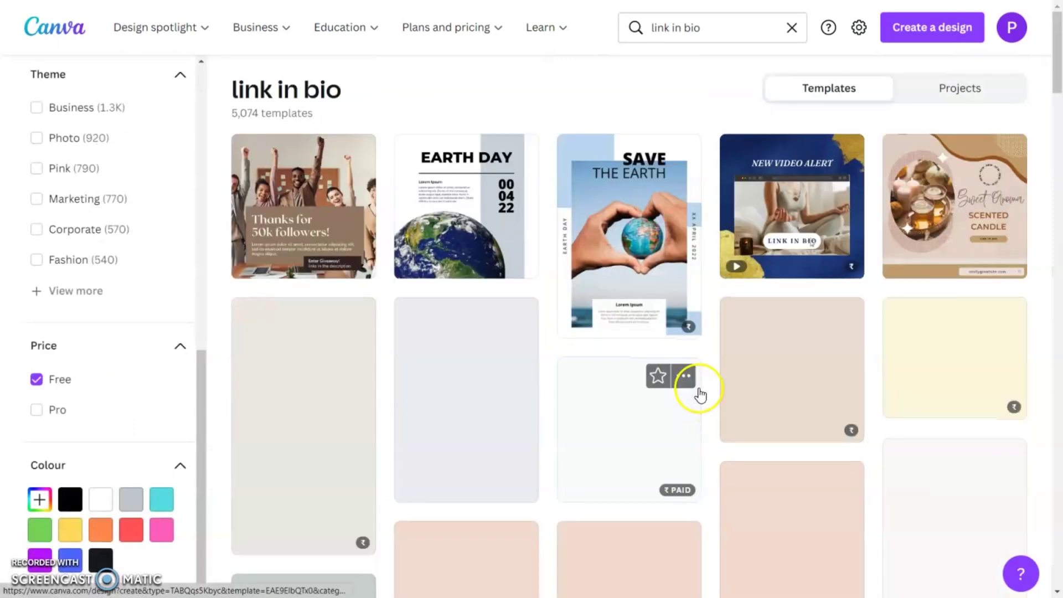
Find the free grey psychologist bio-link template with four rounded buttons and open it for editing.
{"action": "scroll", "coordinate": [705, 391], "scroll_direction": "down", "scroll_amount": 10}
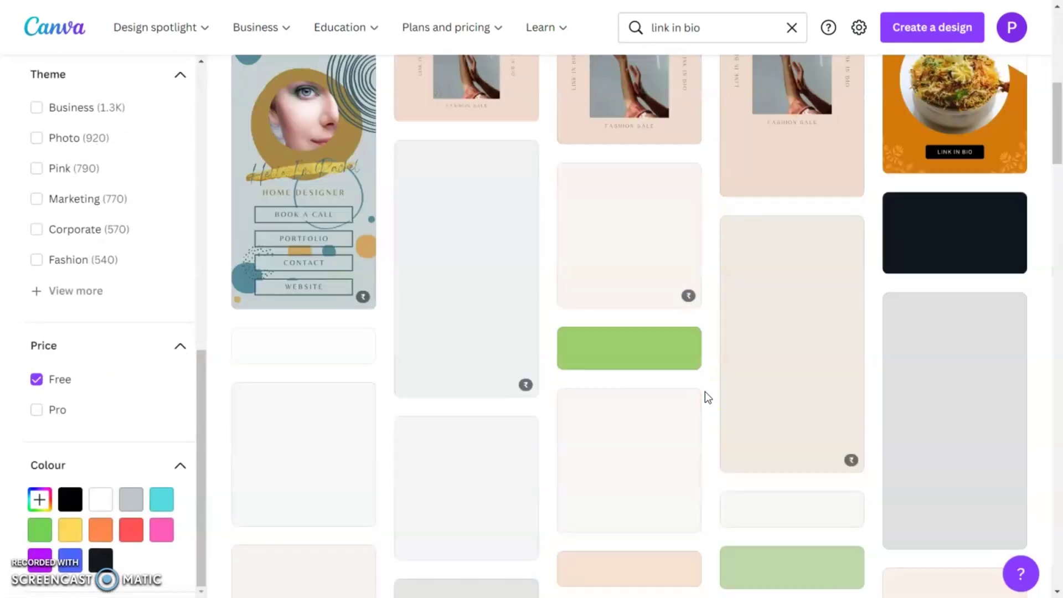
{"action": "scroll", "coordinate": [705, 391], "scroll_direction": "down", "scroll_amount": 6}
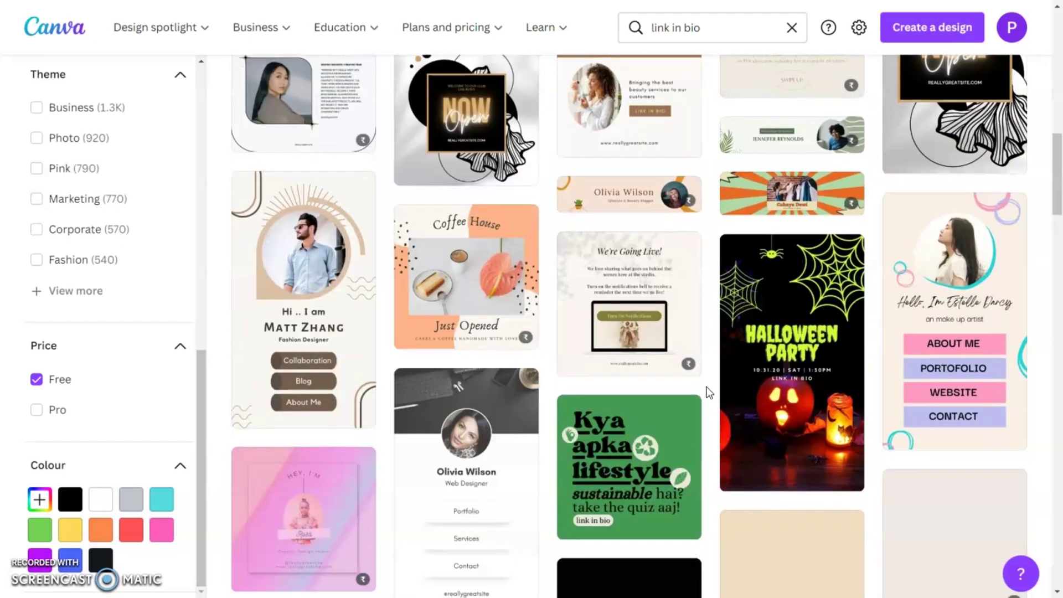
{"action": "scroll", "coordinate": [706, 391], "scroll_direction": "down", "scroll_amount": 15}
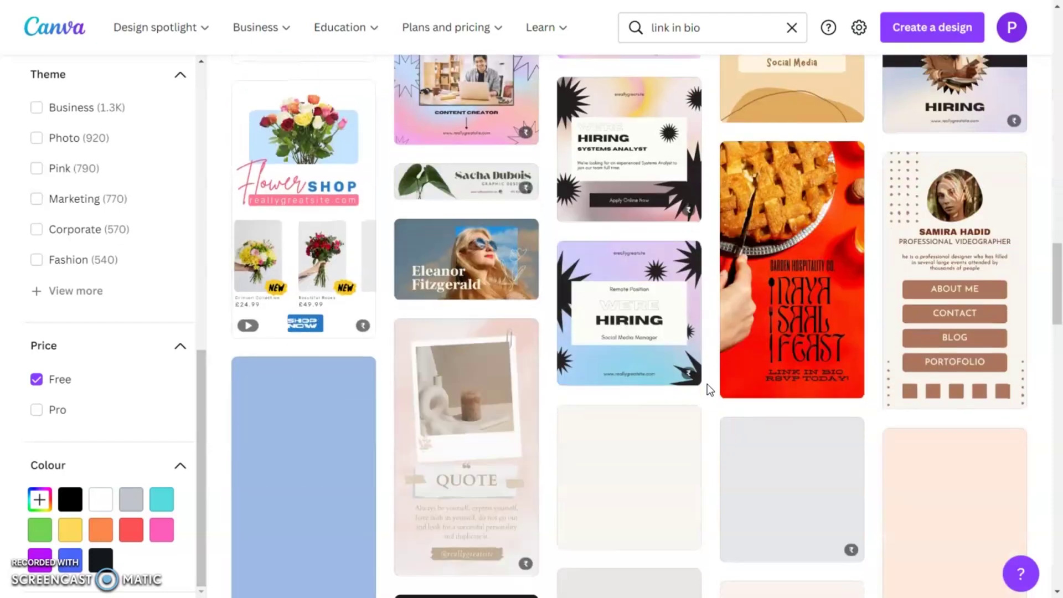
{"action": "scroll", "coordinate": [707, 381], "scroll_direction": "down", "scroll_amount": 15}
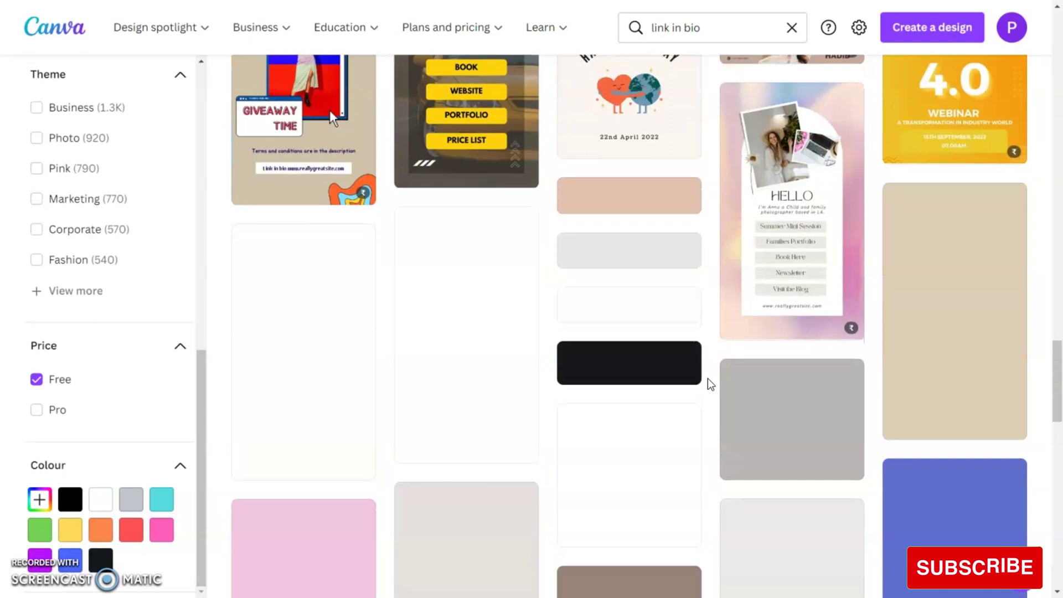
{"action": "scroll", "coordinate": [712, 384], "scroll_direction": "down", "scroll_amount": 10}
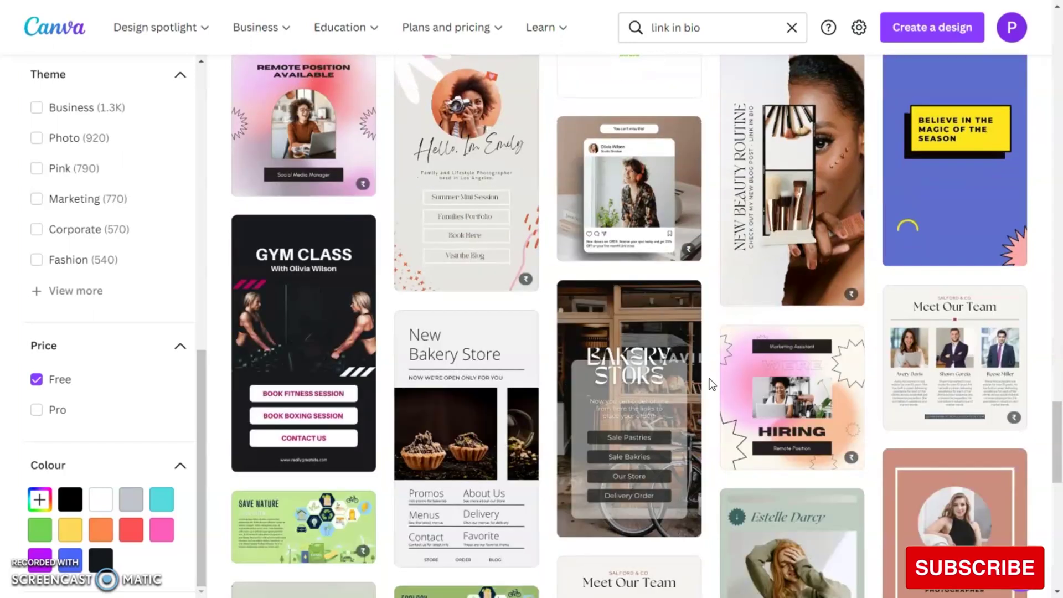
{"action": "scroll", "coordinate": [711, 384], "scroll_direction": "down", "scroll_amount": 12}
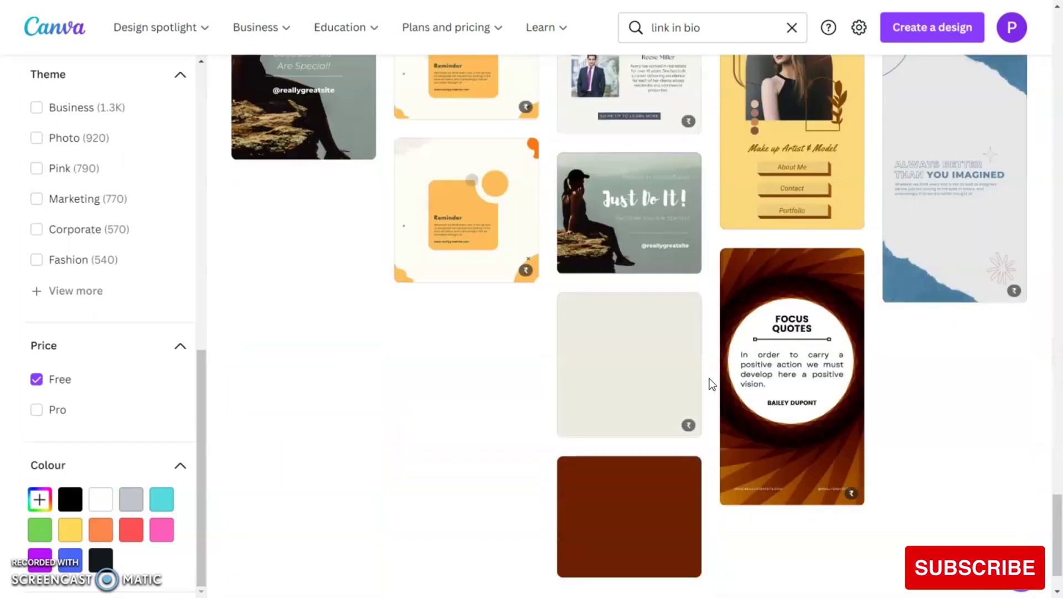
{"action": "scroll", "coordinate": [712, 384], "scroll_direction": "down", "scroll_amount": 10}
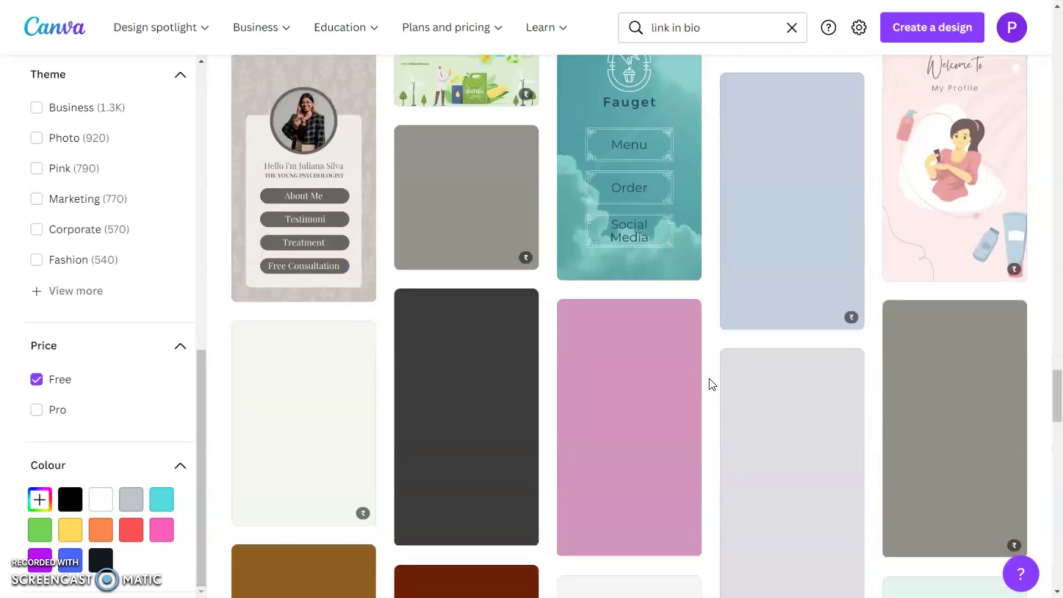
{"action": "left_click", "coordinate": [299, 184]}
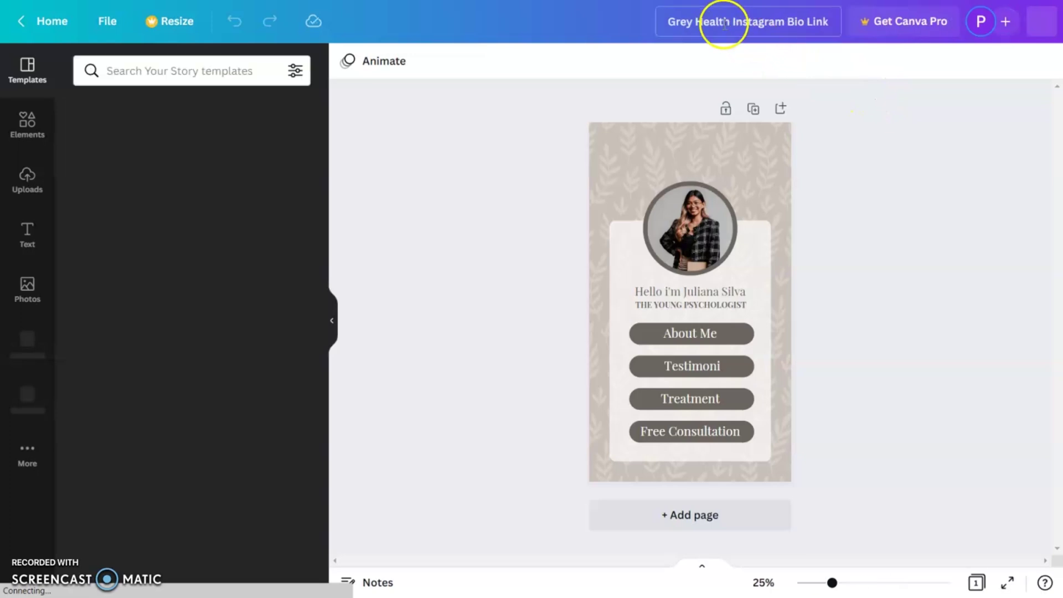
Rename the design to "My Canva Bio Link".
{"action": "left_click", "coordinate": [721, 23]}
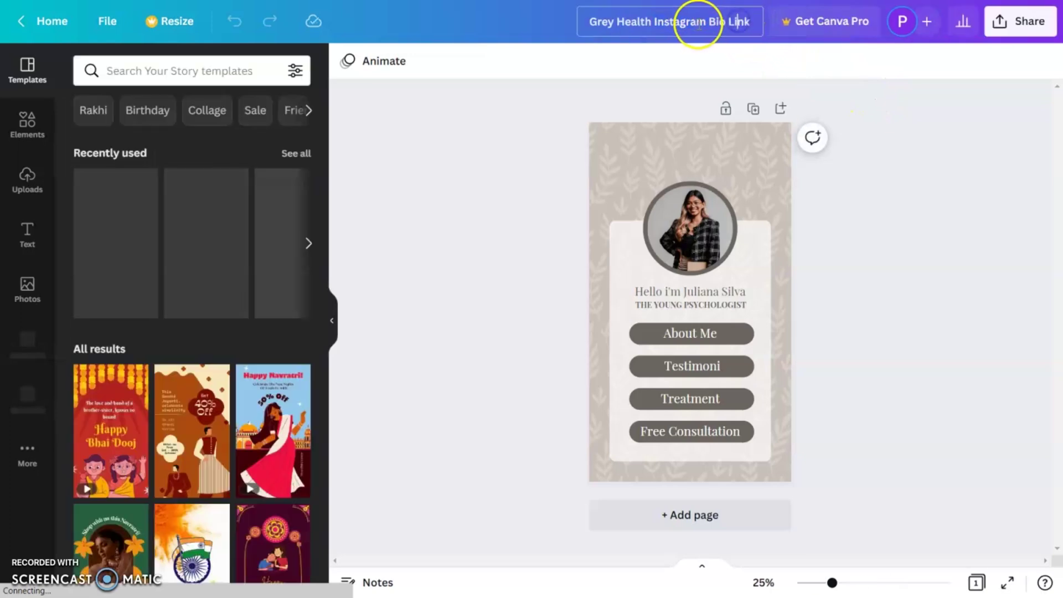
{"action": "left_click_drag", "start_coordinate": [700, 24], "coordinate": [516, 25]}
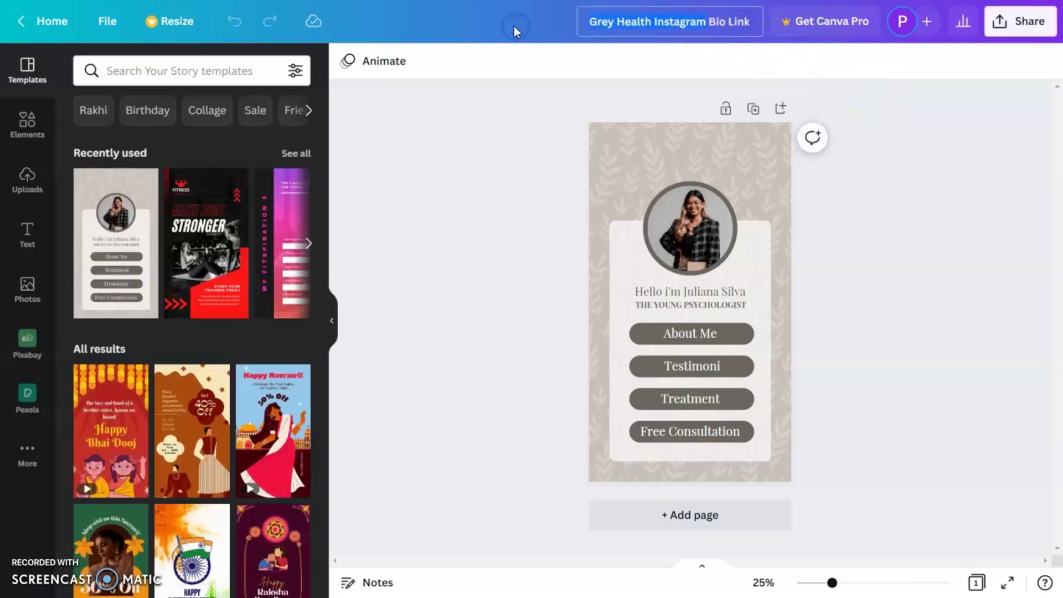
{"action": "type", "text": "my Canva"}
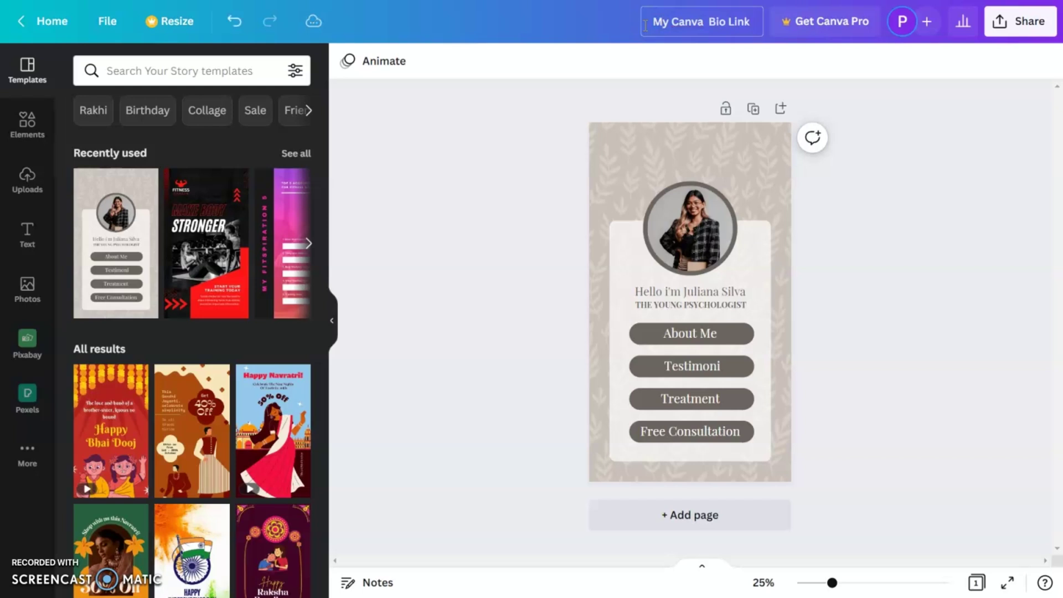
Remove the leaf pattern behind the card and set the page background colour to light blue.
{"action": "left_click_drag", "start_coordinate": [749, 167], "coordinate": [687, 376]}
{"action": "left_click_drag", "start_coordinate": [606, 344], "coordinate": [782, 385]}
{"action": "left_click", "coordinate": [706, 140]}
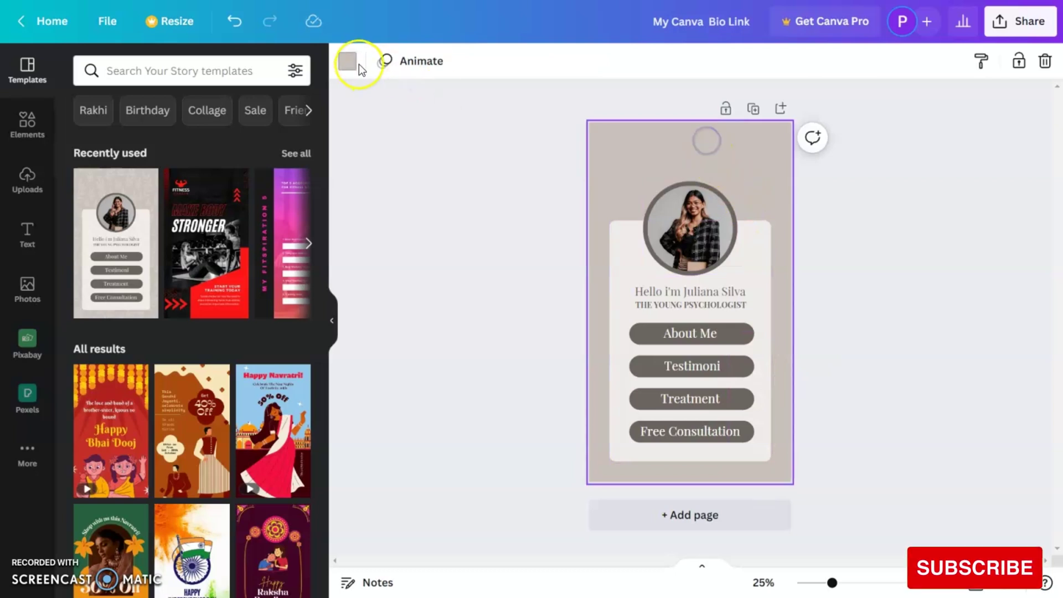
{"action": "left_click", "coordinate": [347, 61]}
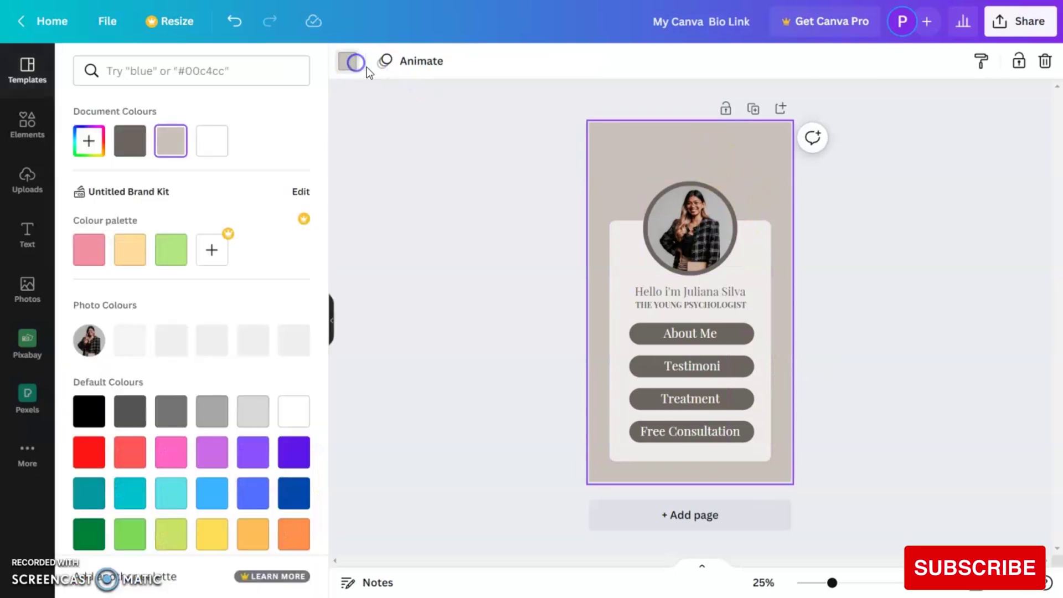
{"action": "left_click", "coordinate": [212, 492]}
Replace the round profile photo with the uploaded Design MyWebWorld logo.
{"action": "left_click", "coordinate": [702, 224]}
{"action": "left_click", "coordinate": [28, 183]}
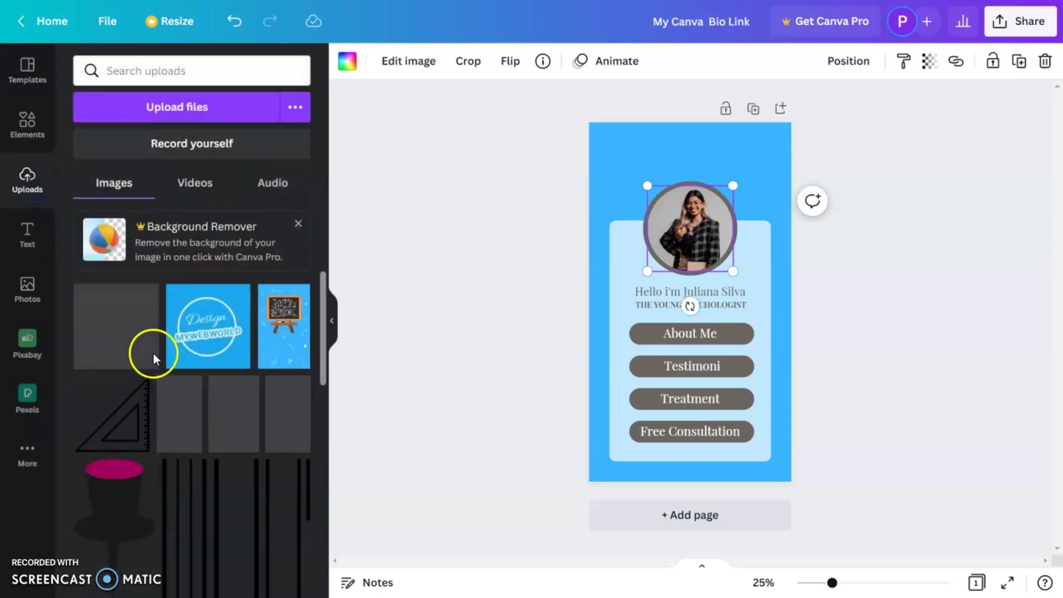
{"action": "left_click_drag", "start_coordinate": [247, 327], "coordinate": [691, 228]}
{"action": "left_click", "coordinate": [882, 260]}
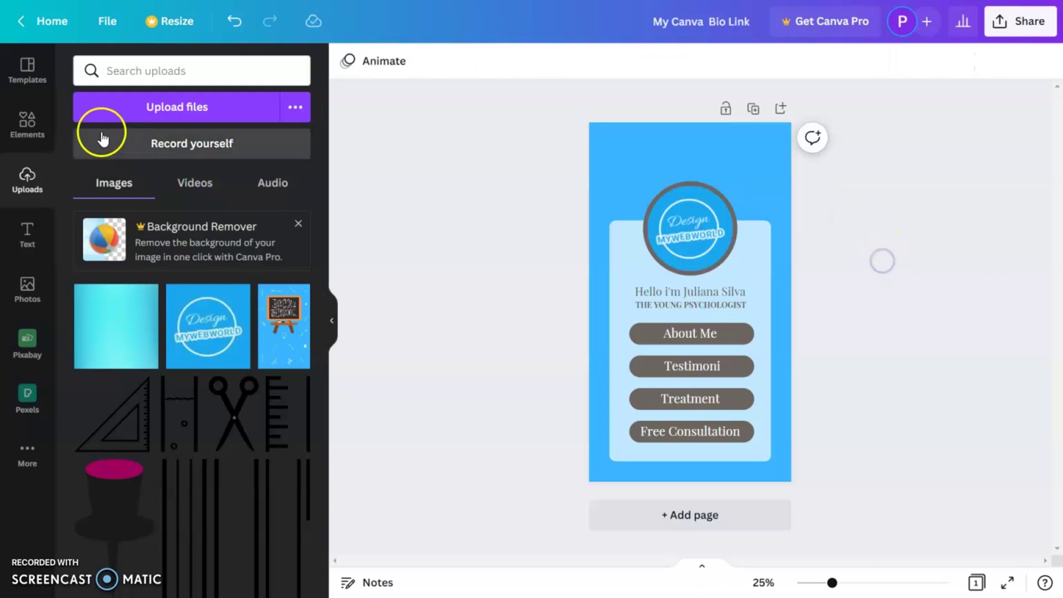
Delete the "THE YOUNG PSYCHOLOGIST" line below the greeting.
{"action": "left_click", "coordinate": [29, 126]}
{"action": "left_click", "coordinate": [705, 302]}
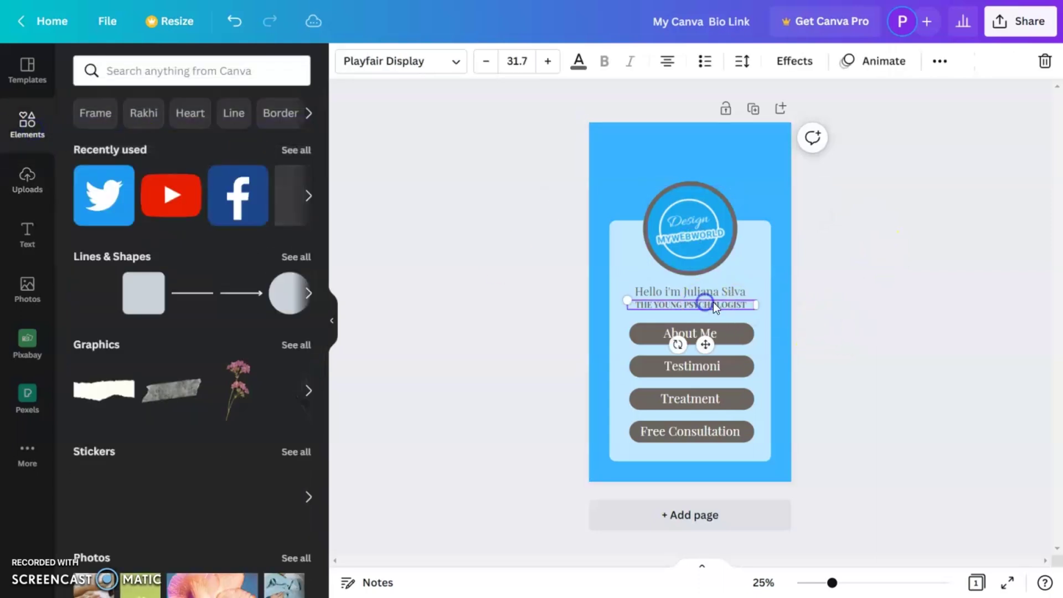
{"action": "key", "text": "Delete"}
Replace the greeting text under the logo with "Check out my Canva Tutorials YouTube Channerl, website, courses".
{"action": "left_click", "coordinate": [719, 294]}
{"action": "left_click", "coordinate": [715, 292]}
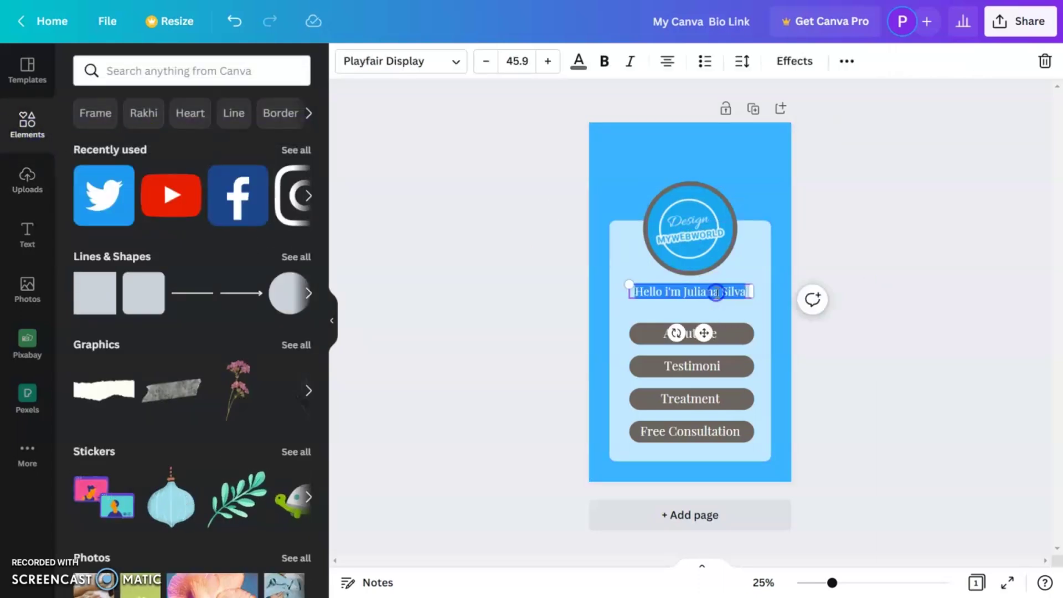
{"action": "type", "text": "C"}
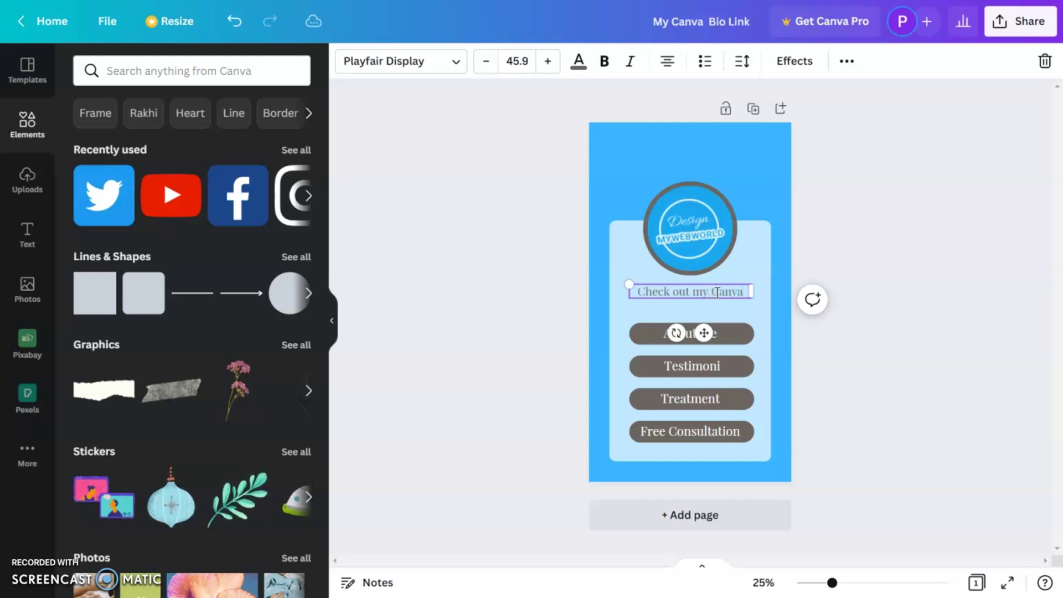
{"action": "type", "text": "heck out my Canva "}
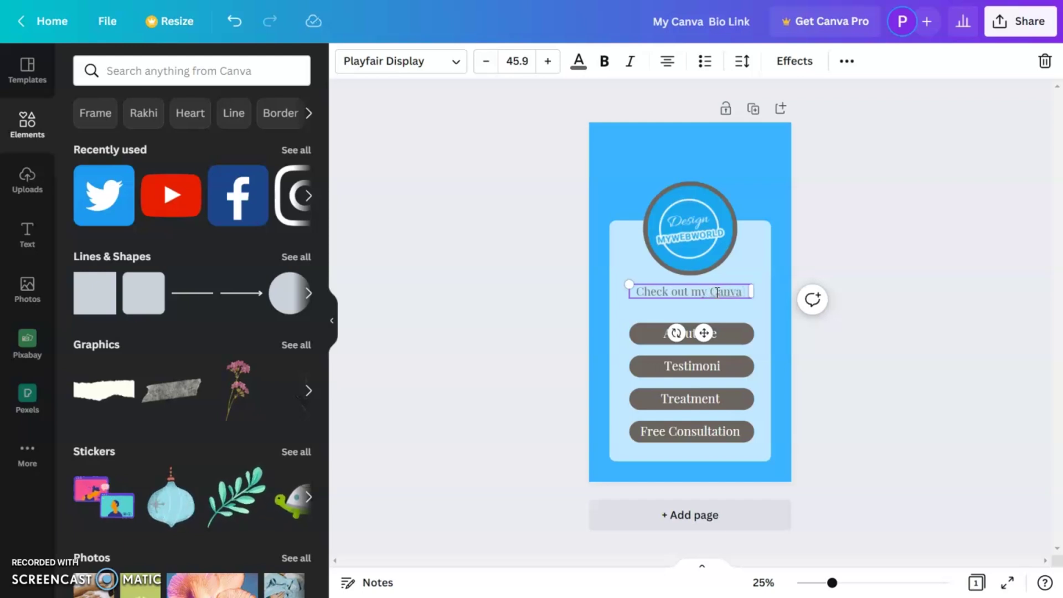
{"action": "type", "text": "Tut"}
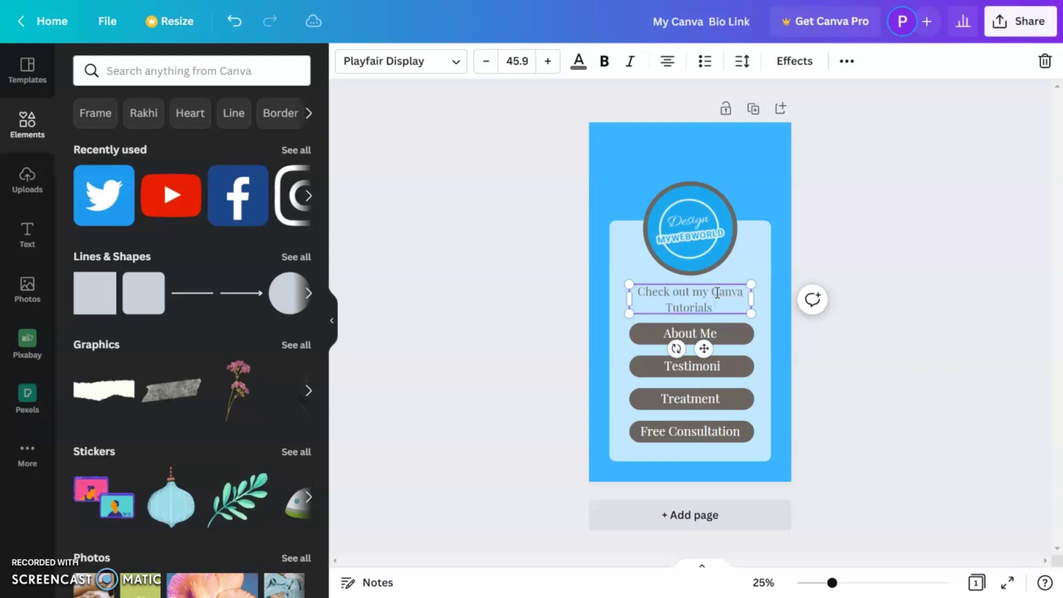
{"action": "type", "text": "orials YouTu"}
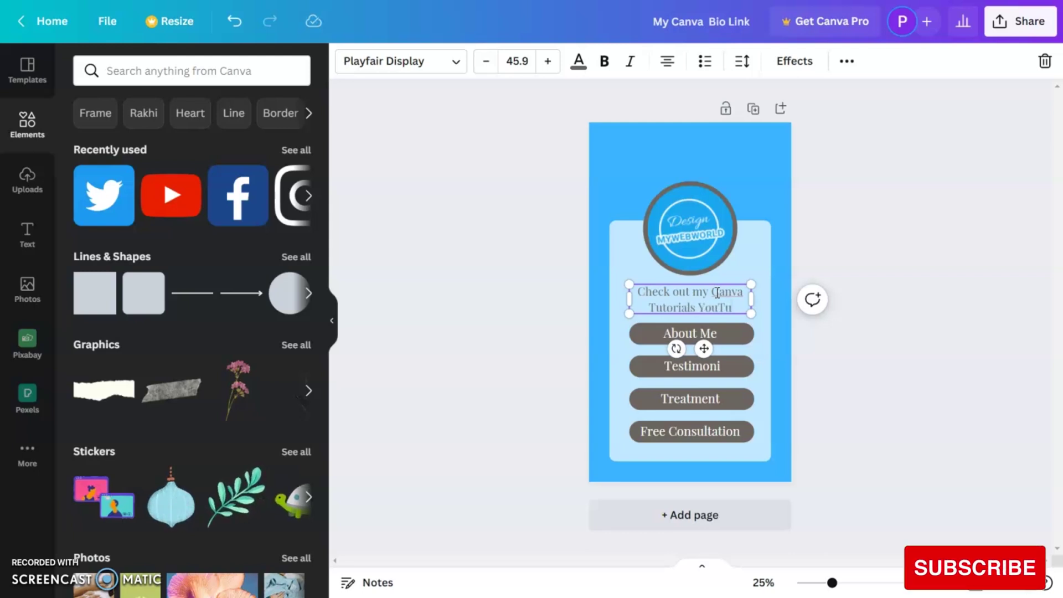
{"action": "type", "text": "be Ch"}
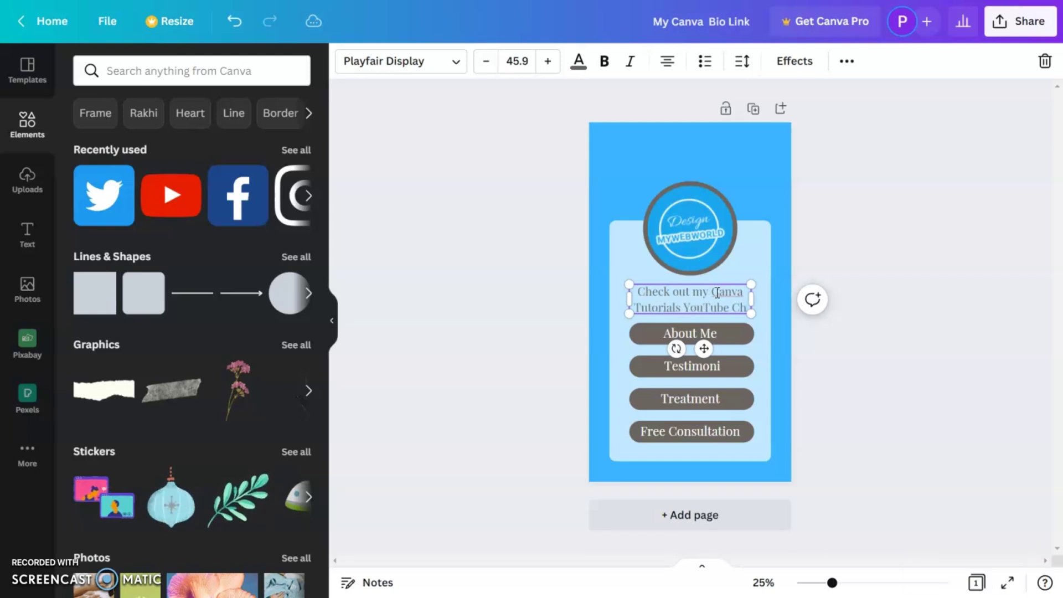
{"action": "type", "text": "annel, website"}
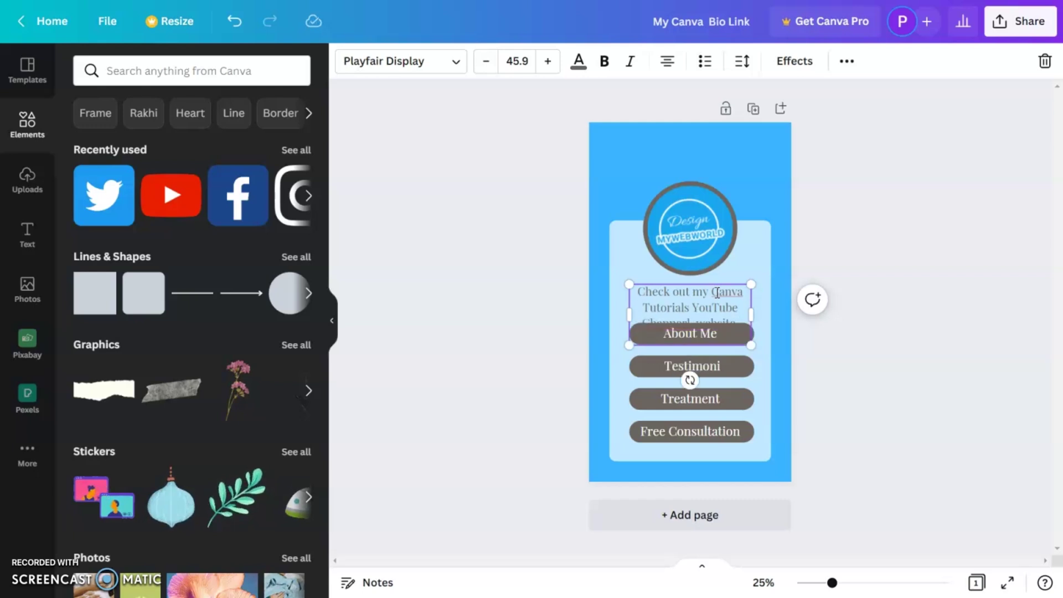
Set the whole intro text under the logo to the Montserrat Classic font in white.
{"action": "left_click_drag", "start_coordinate": [690, 339], "coordinate": [614, 263]}
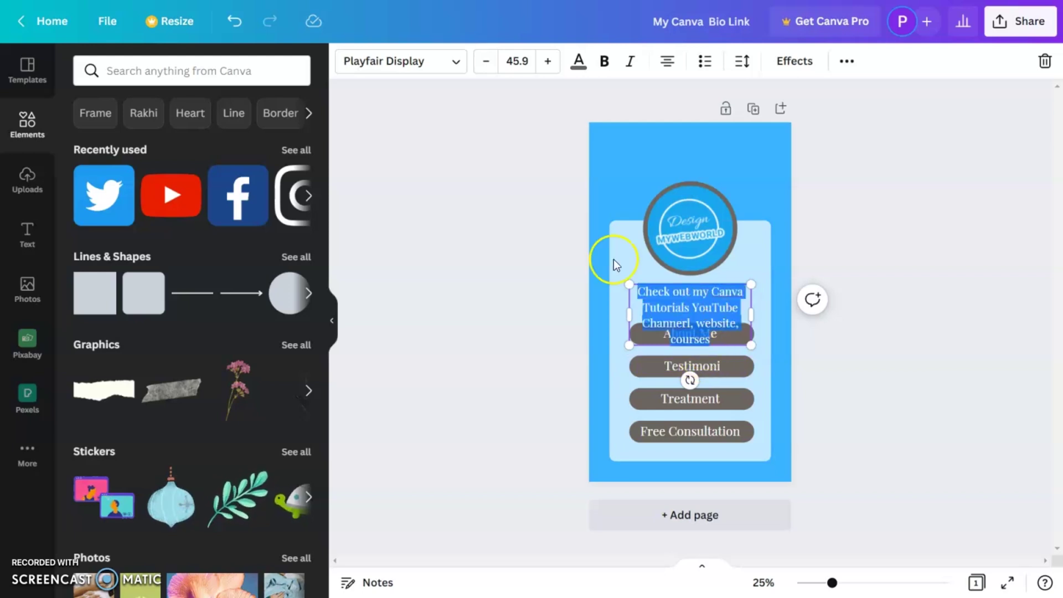
{"action": "left_click", "coordinate": [427, 64]}
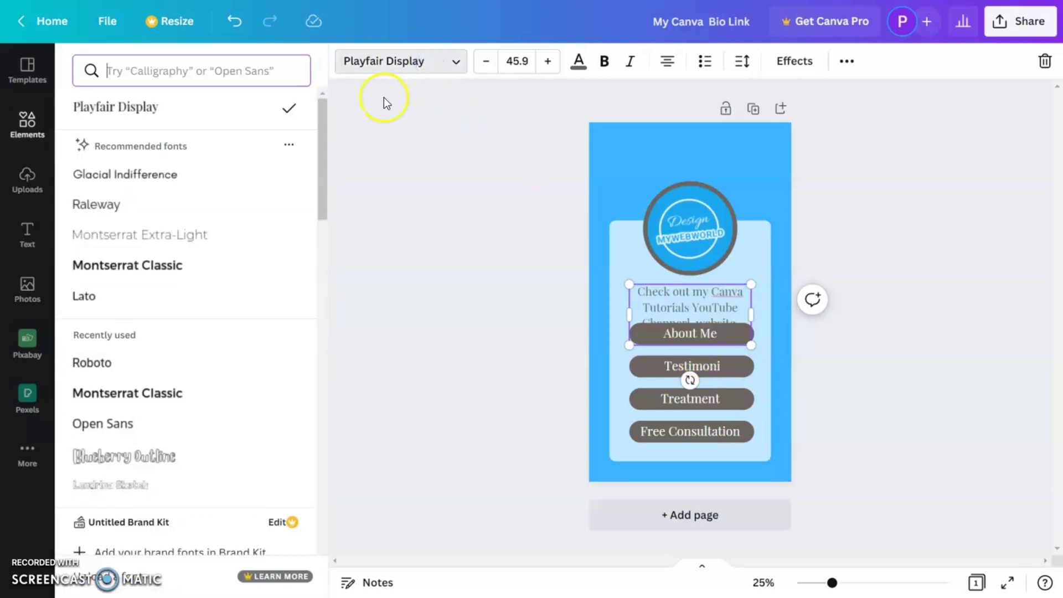
{"action": "left_click", "coordinate": [131, 270]}
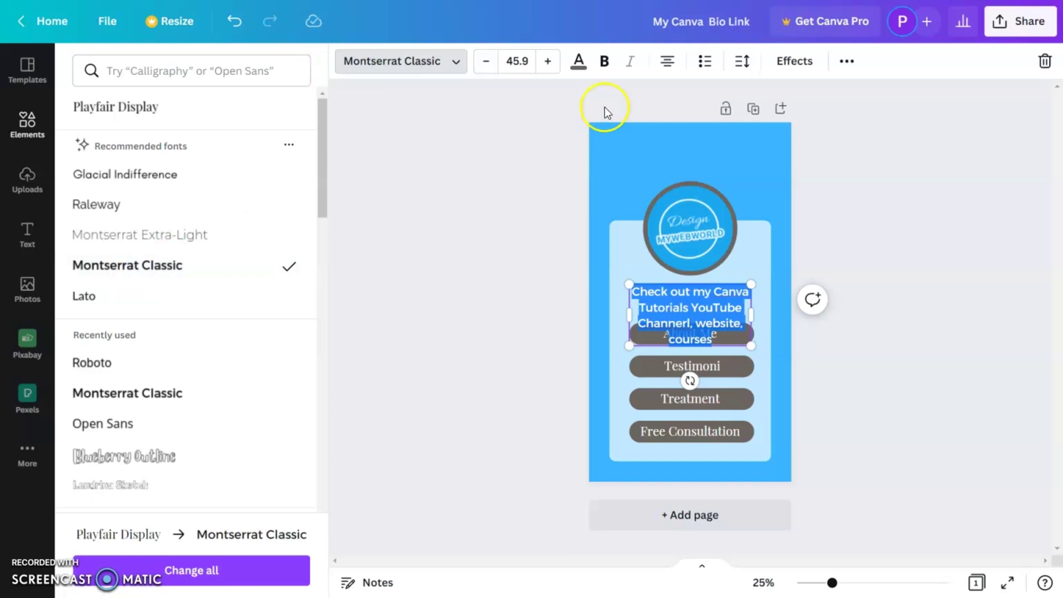
{"action": "left_click", "coordinate": [578, 69]}
{"action": "left_click", "coordinate": [293, 335]}
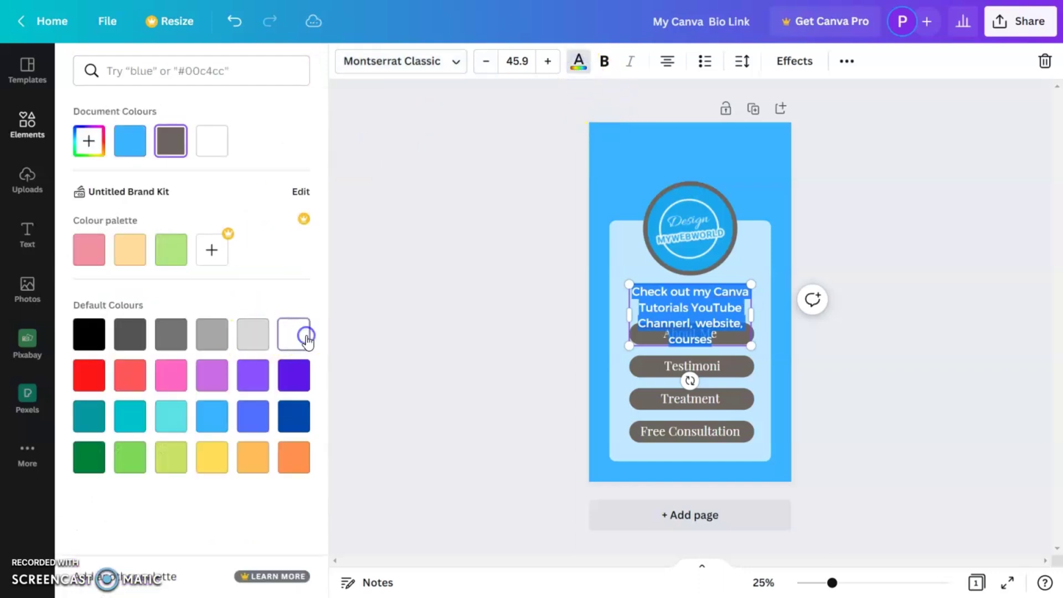
Reduce the intro text's font size to 30.
{"action": "left_click", "coordinate": [514, 61]}
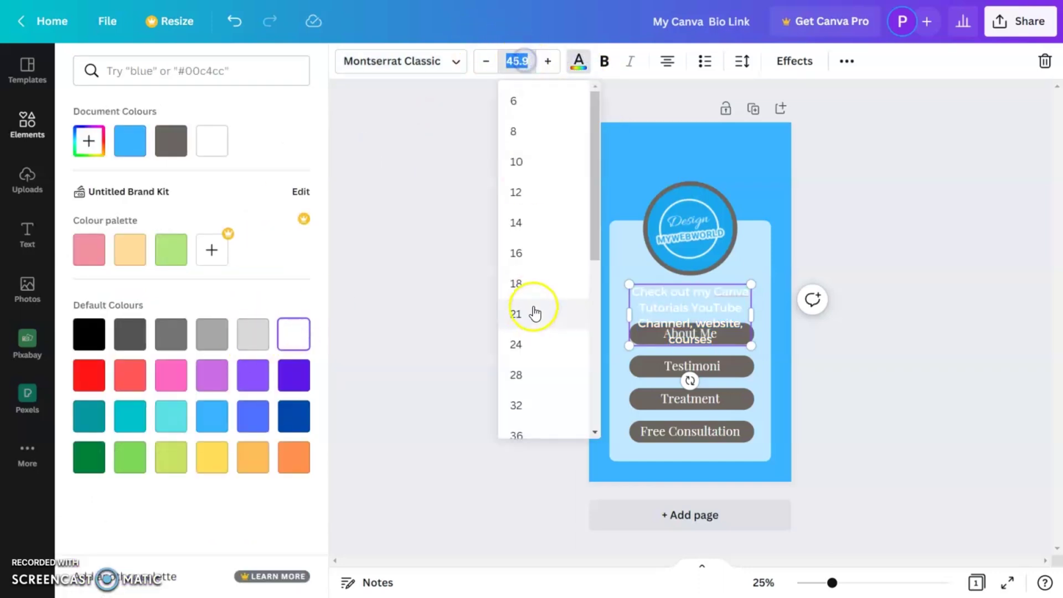
{"action": "left_click", "coordinate": [530, 343]}
{"action": "left_click", "coordinate": [546, 69]}
{"action": "left_click", "coordinate": [547, 69]}
{"action": "left_click", "coordinate": [546, 69]}
{"action": "left_click", "coordinate": [546, 70]}
{"action": "left_click", "coordinate": [547, 70]}
{"action": "left_click", "coordinate": [547, 69]}
{"action": "left_click", "coordinate": [547, 70]}
{"action": "left_click", "coordinate": [547, 71]}
{"action": "left_click", "coordinate": [487, 66]}
{"action": "left_click", "coordinate": [487, 66]}
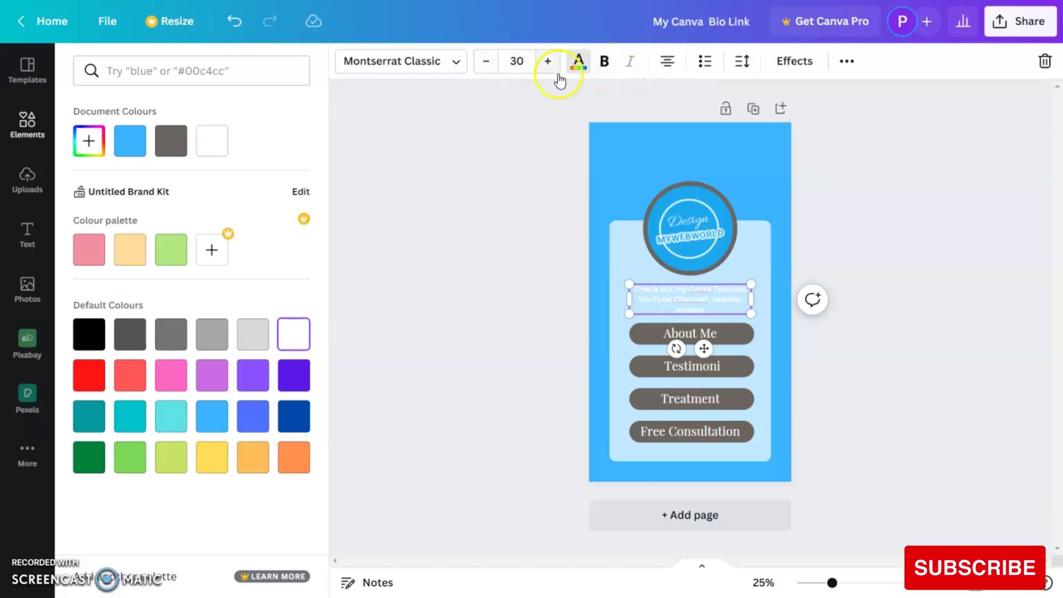
Change the intro text's colour to black.
{"action": "left_click", "coordinate": [579, 62]}
{"action": "left_click", "coordinate": [578, 62]}
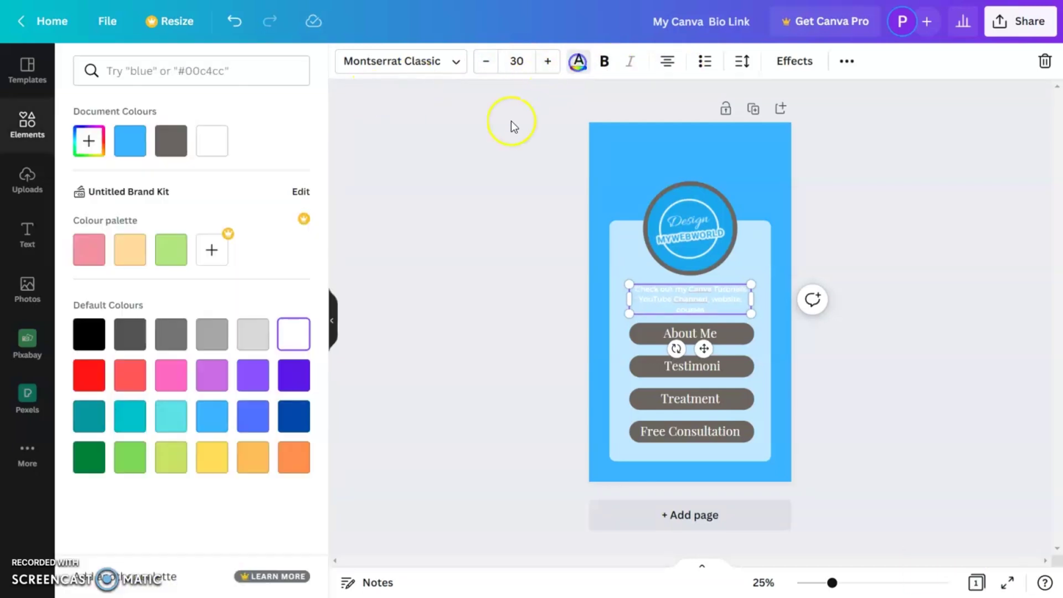
{"action": "left_click", "coordinate": [87, 345]}
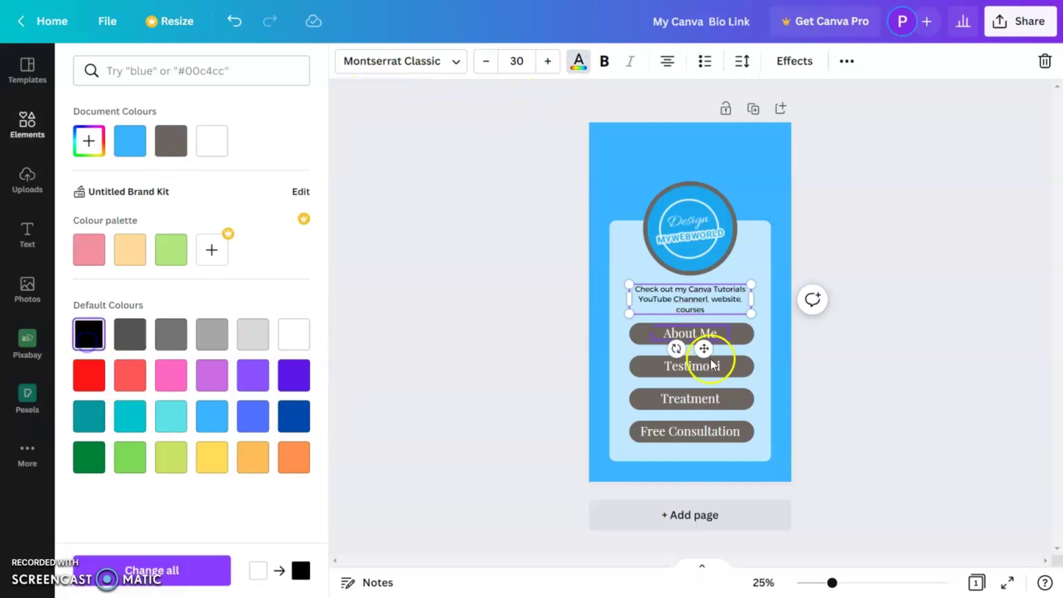
Correct the misspelled word in the intro text to "Channel" using the spelling suggestion.
{"action": "right_click", "coordinate": [683, 301]}
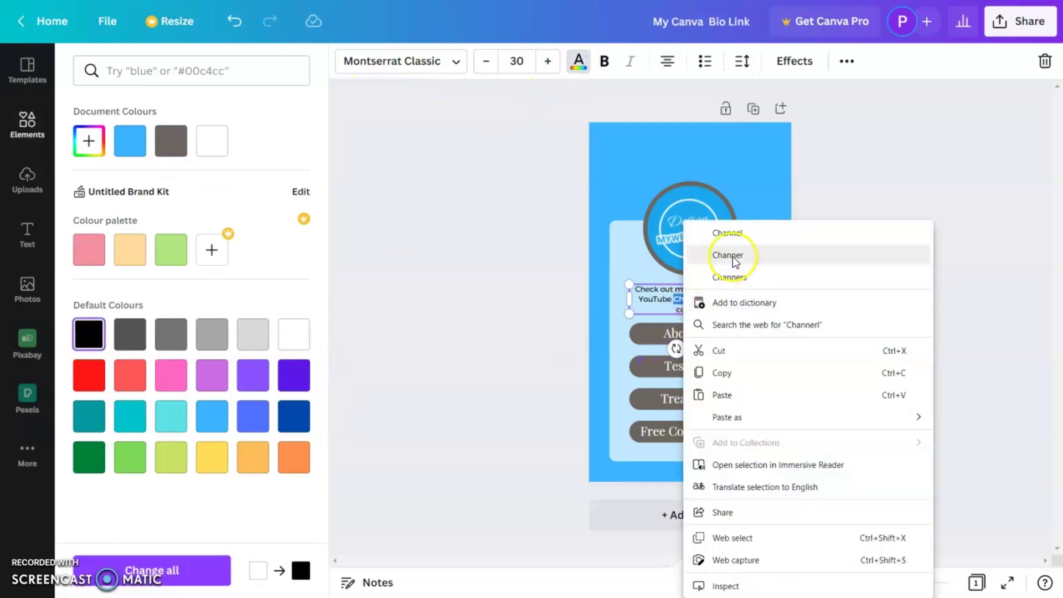
{"action": "left_click", "coordinate": [757, 236]}
{"action": "right_click", "coordinate": [704, 289]}
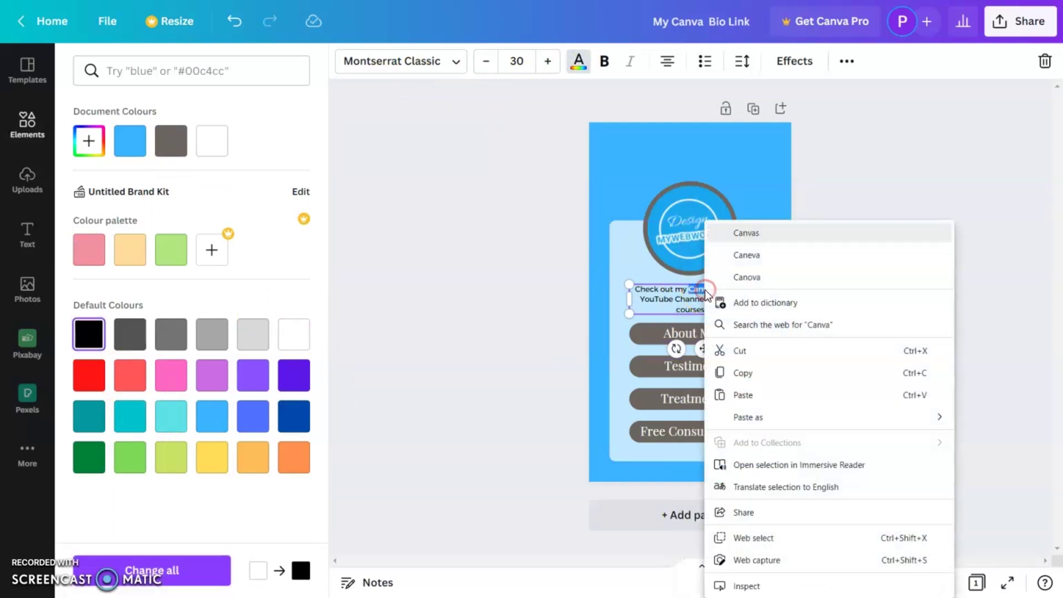
{"action": "left_click", "coordinate": [987, 171]}
{"action": "left_click", "coordinate": [931, 250]}
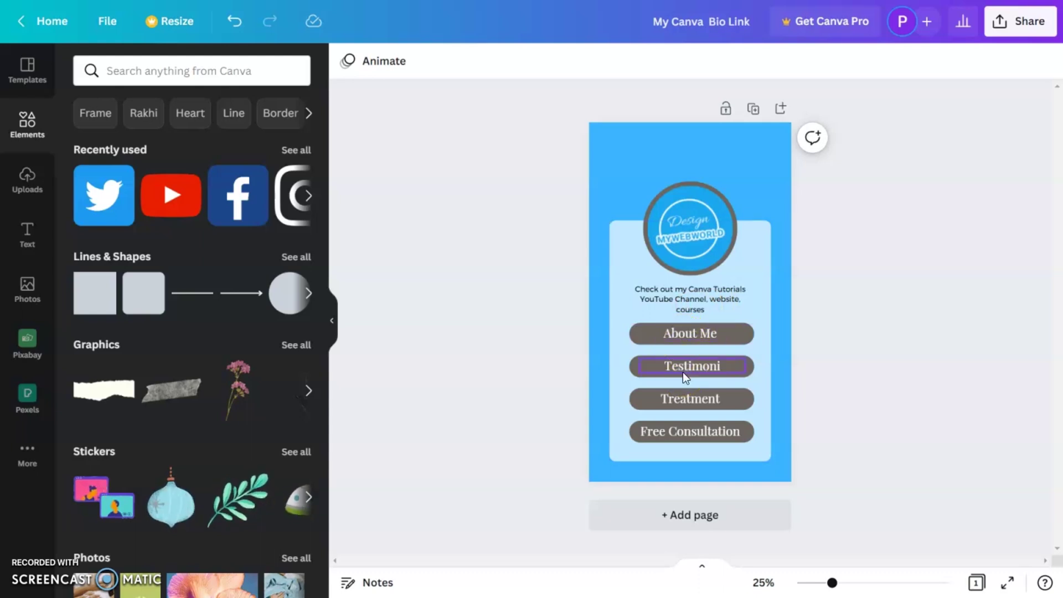
Add "and elements." to the end of the intro text after "courses".
{"action": "double_click", "coordinate": [705, 310]}
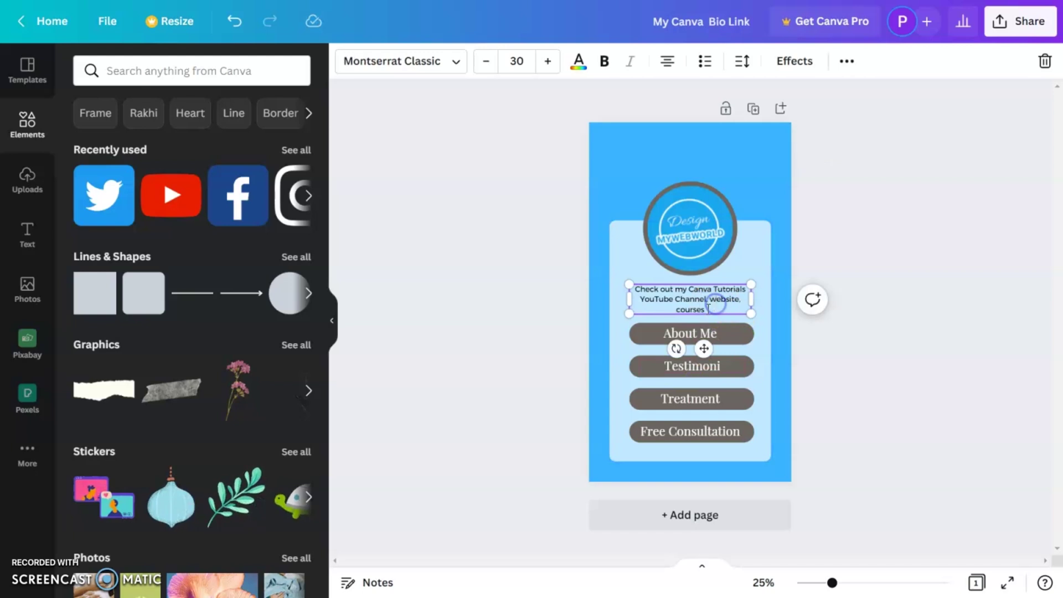
{"action": "type", "text": "and"}
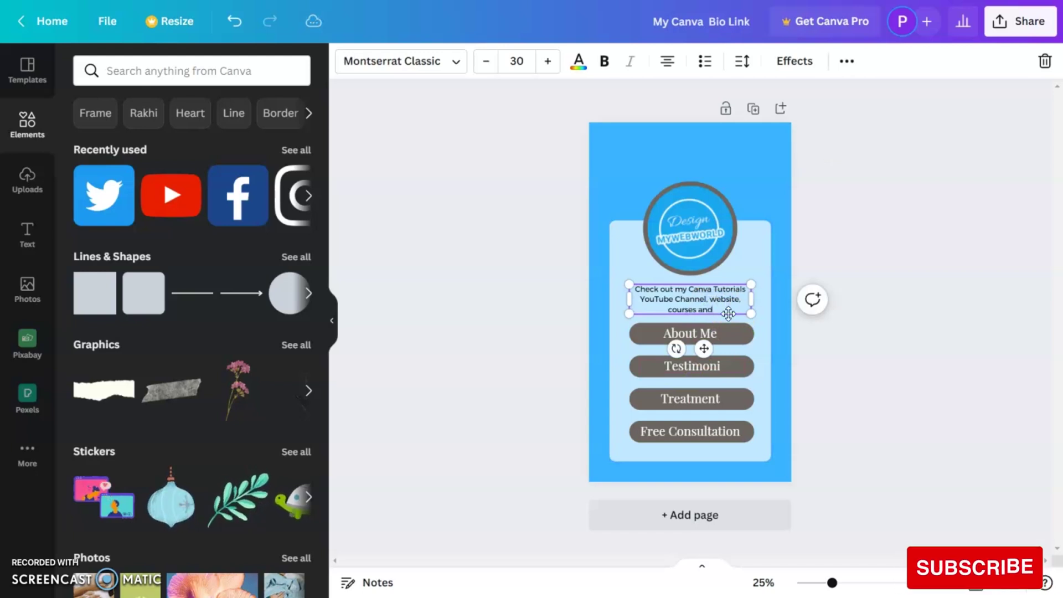
{"action": "type", "text": " elements."}
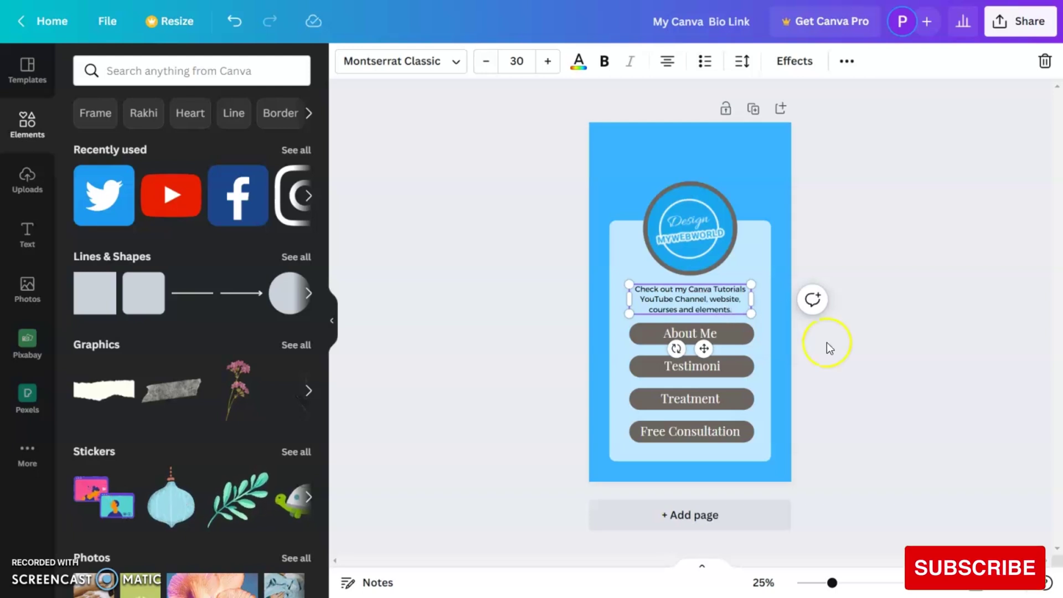
{"action": "left_click", "coordinate": [865, 350]}
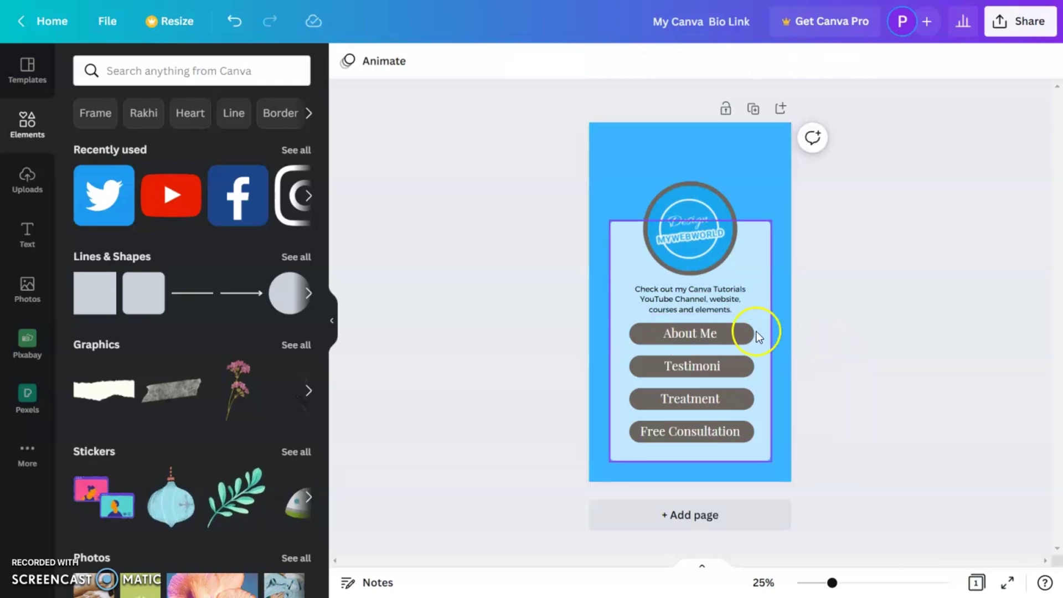
Recolour the grey link buttons to the background's light blue, applying the change to every grey element in the design.
{"action": "left_click", "coordinate": [742, 332]}
{"action": "left_click", "coordinate": [347, 61]}
{"action": "left_click", "coordinate": [212, 416]}
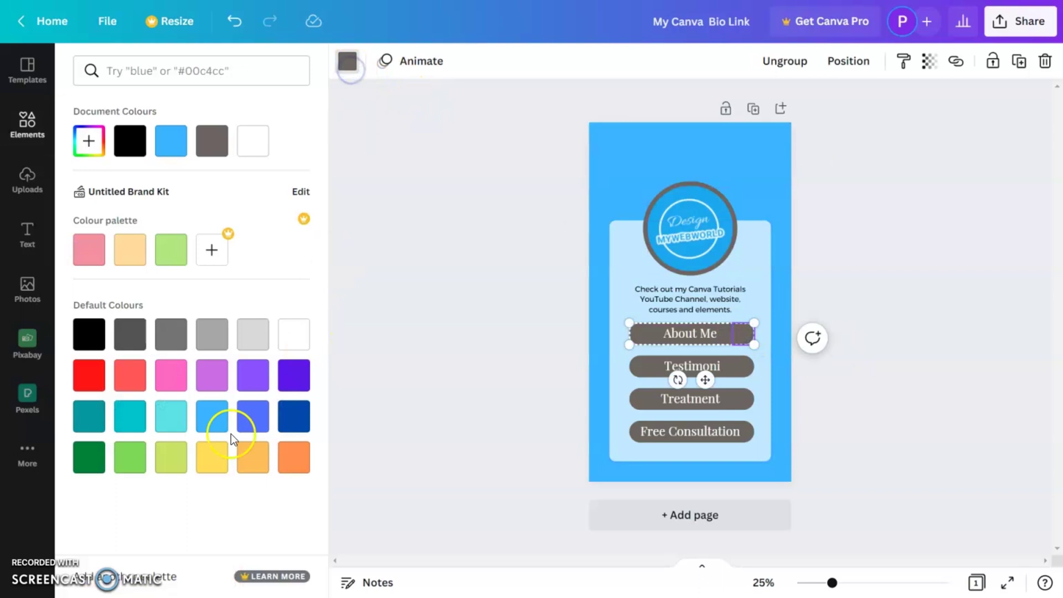
{"action": "left_click", "coordinate": [105, 577]}
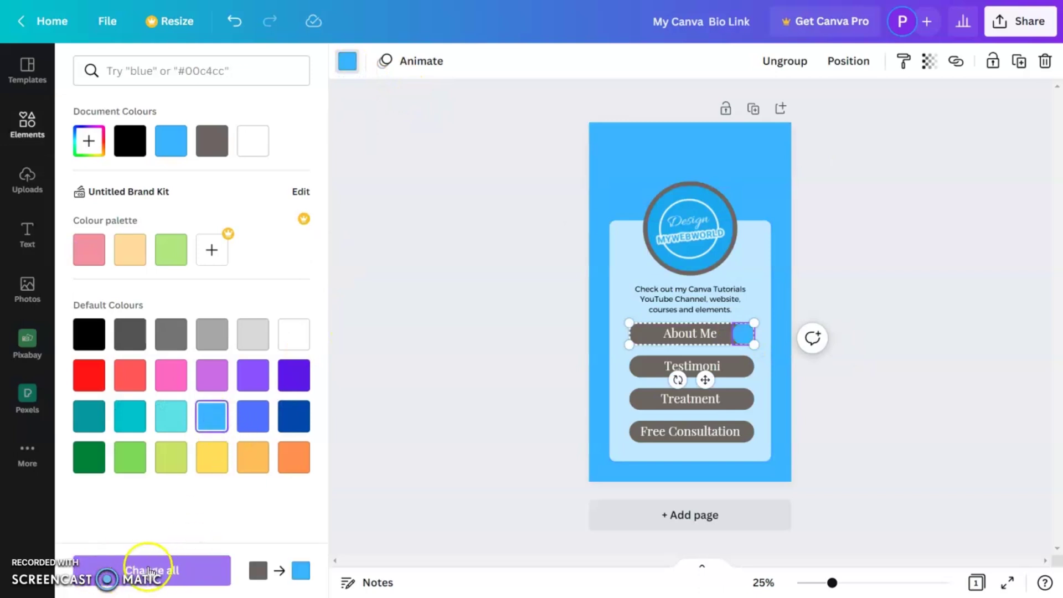
Relabel the "About Me" button as "YouTube" and the "Testimoni" button as "Website".
{"action": "left_click", "coordinate": [699, 337]}
{"action": "double_click", "coordinate": [697, 333]}
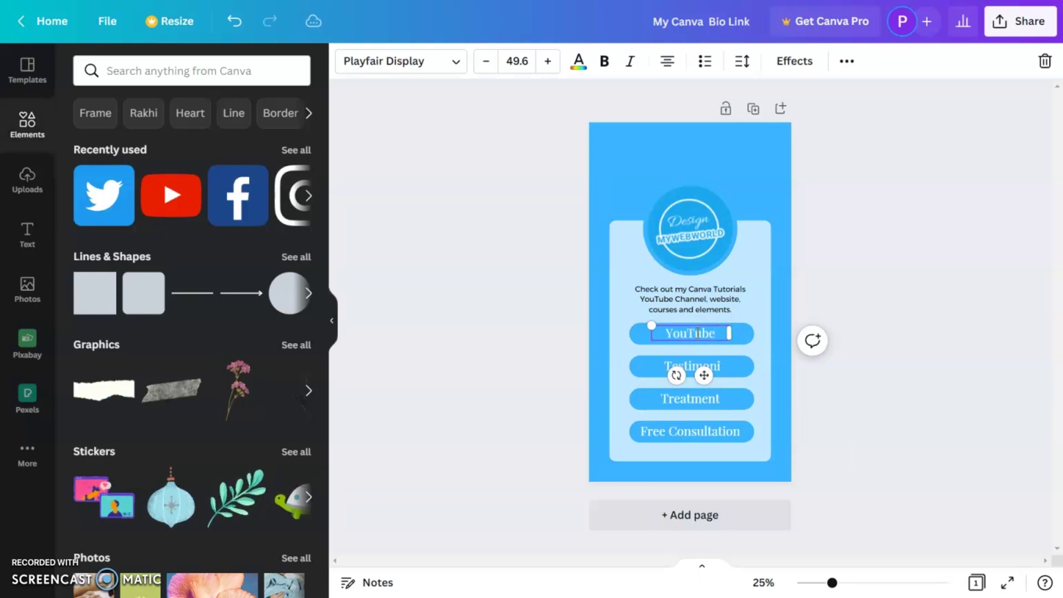
{"action": "left_click", "coordinate": [722, 367]}
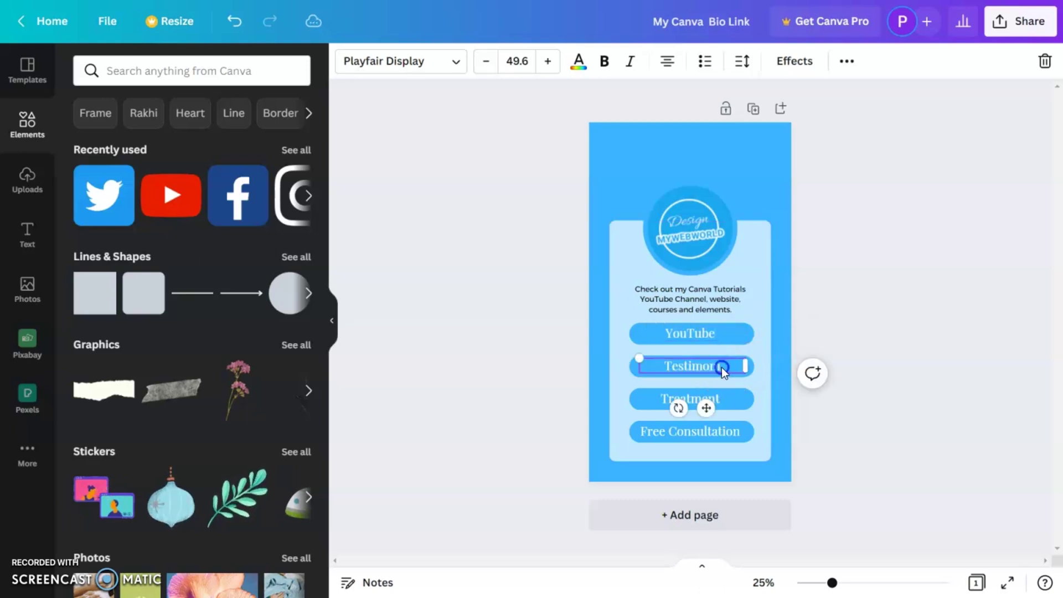
{"action": "double_click", "coordinate": [721, 367]}
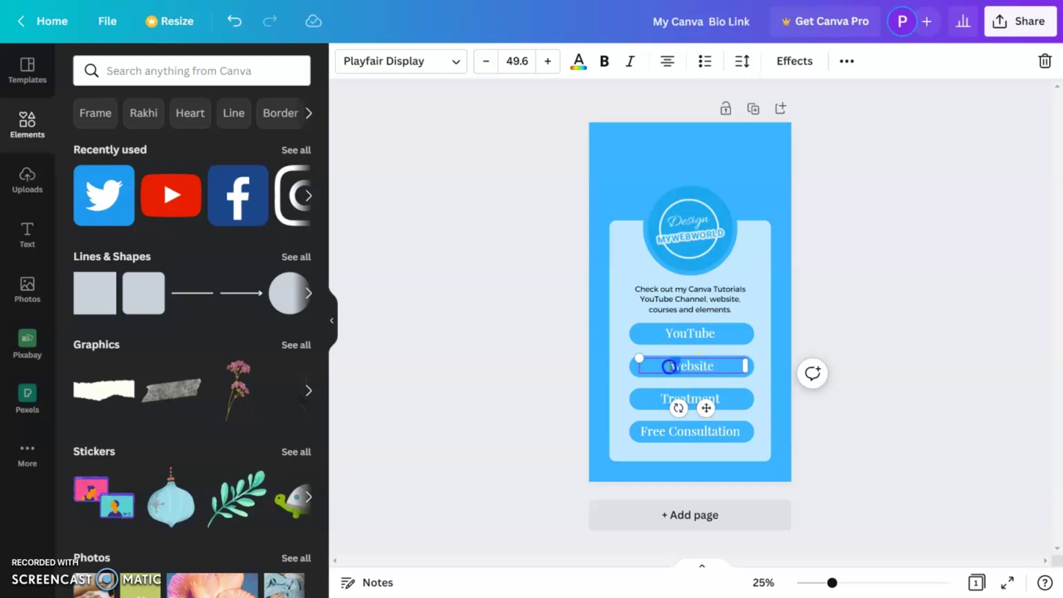
{"action": "type", "text": "W"}
Relabel the "Treatment" button as "Courses" and the "Free Consultation" button as "Elements".
{"action": "left_click", "coordinate": [707, 397]}
{"action": "double_click", "coordinate": [716, 397]}
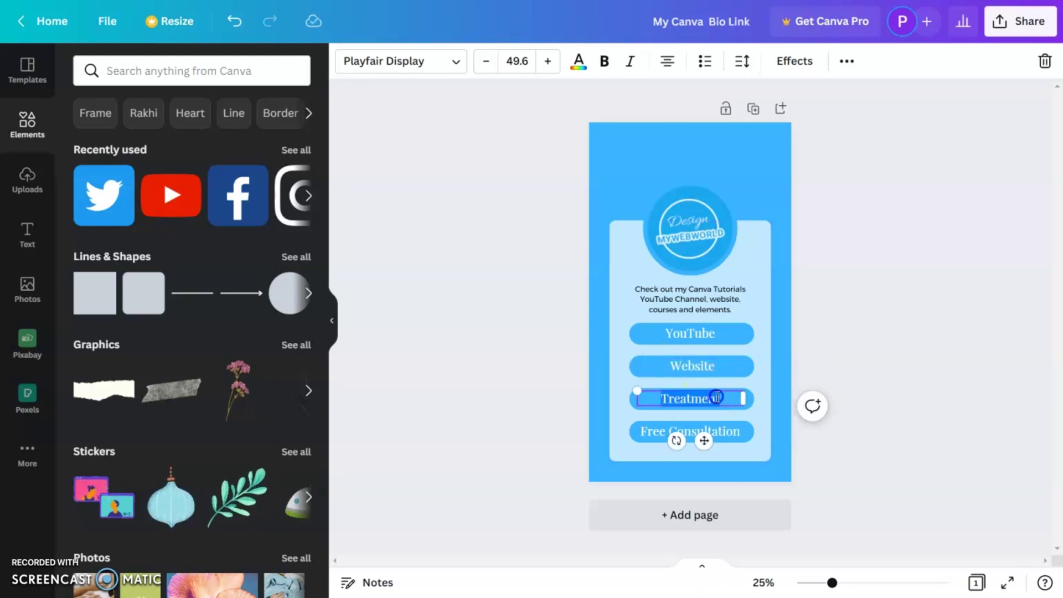
{"action": "type", "text": "Courses"}
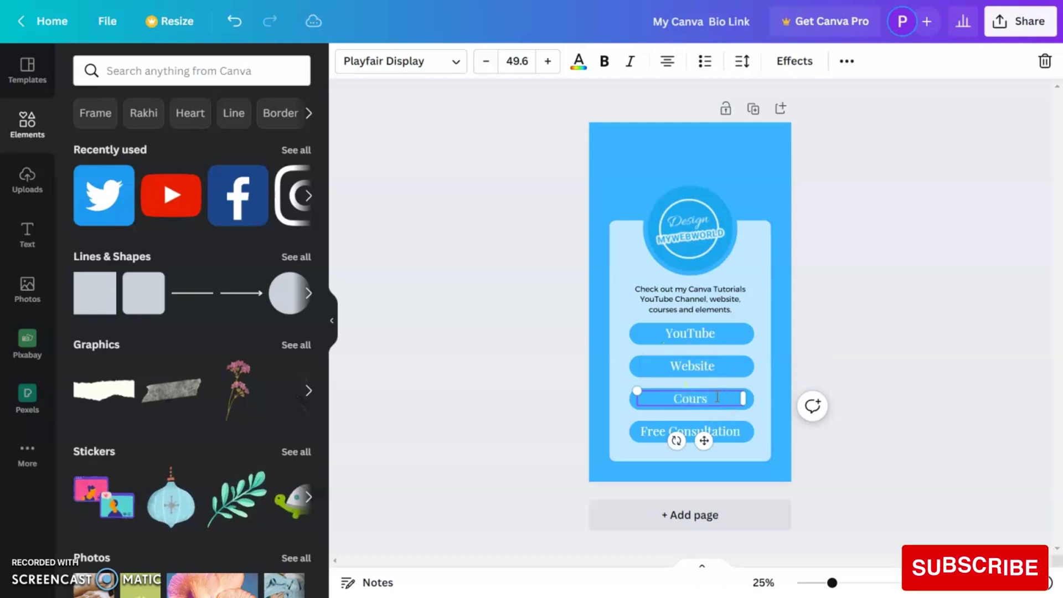
{"action": "left_click", "coordinate": [728, 439]}
{"action": "double_click", "coordinate": [728, 437]}
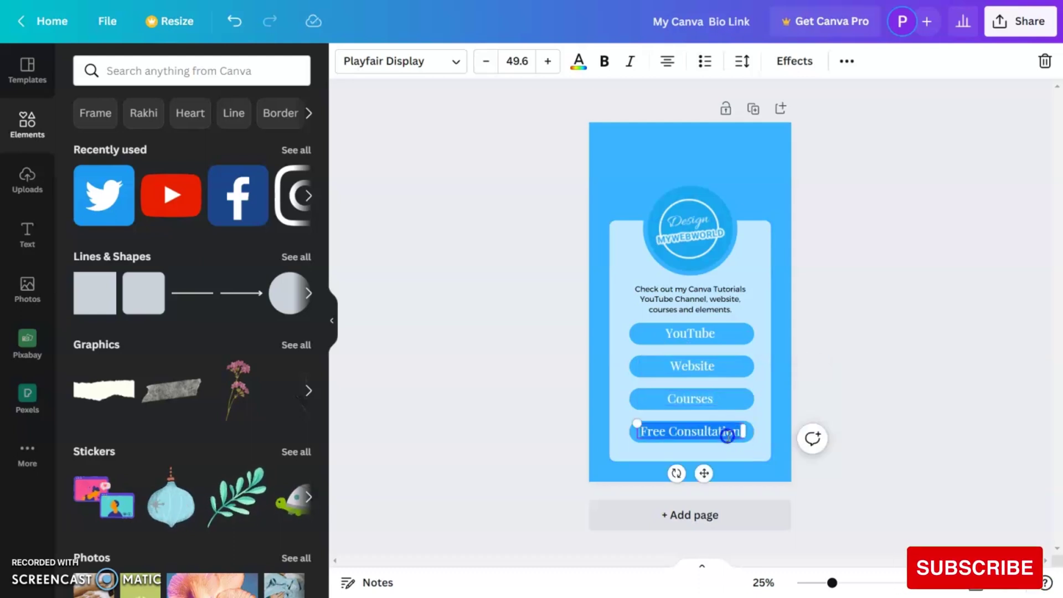
{"action": "type", "text": "Elements"}
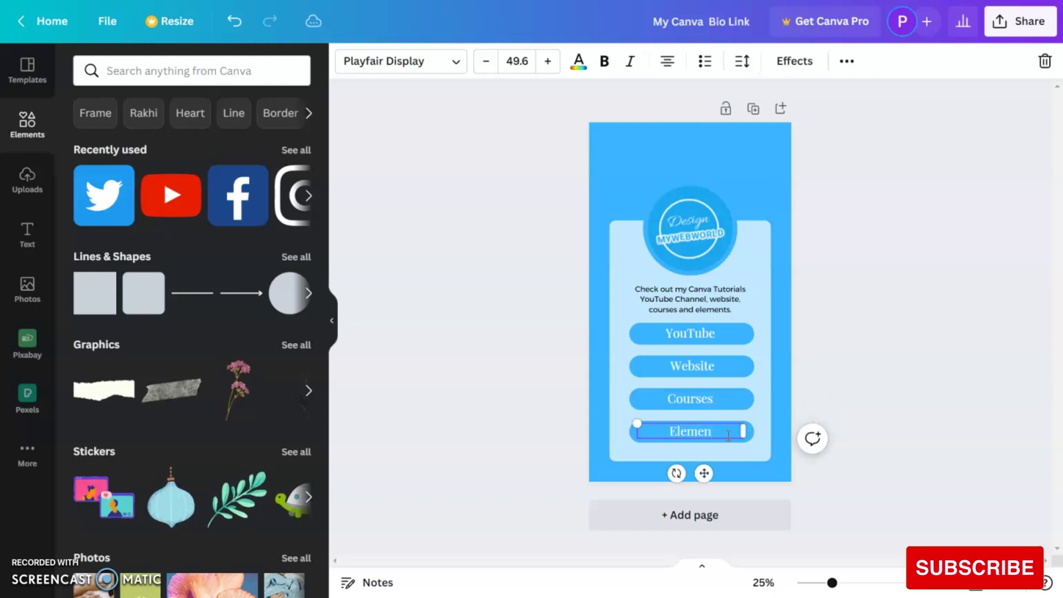
{"action": "left_click", "coordinate": [852, 381]}
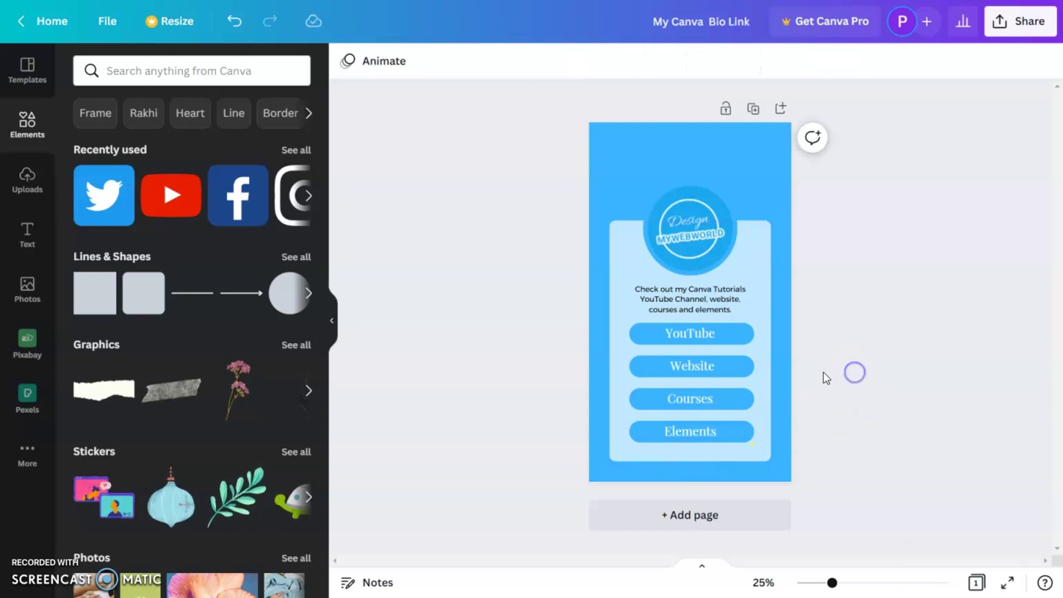
Change the button labels' font from Playfair Display to Roboto across the whole design.
{"action": "left_click", "coordinate": [682, 431]}
{"action": "left_click", "coordinate": [378, 66]}
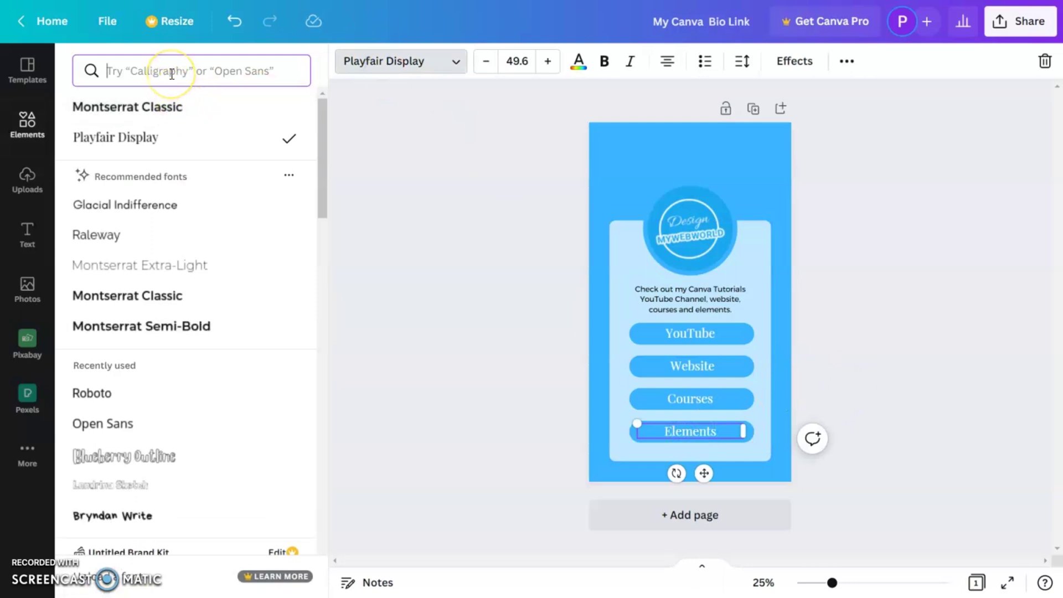
{"action": "type", "text": "robo"}
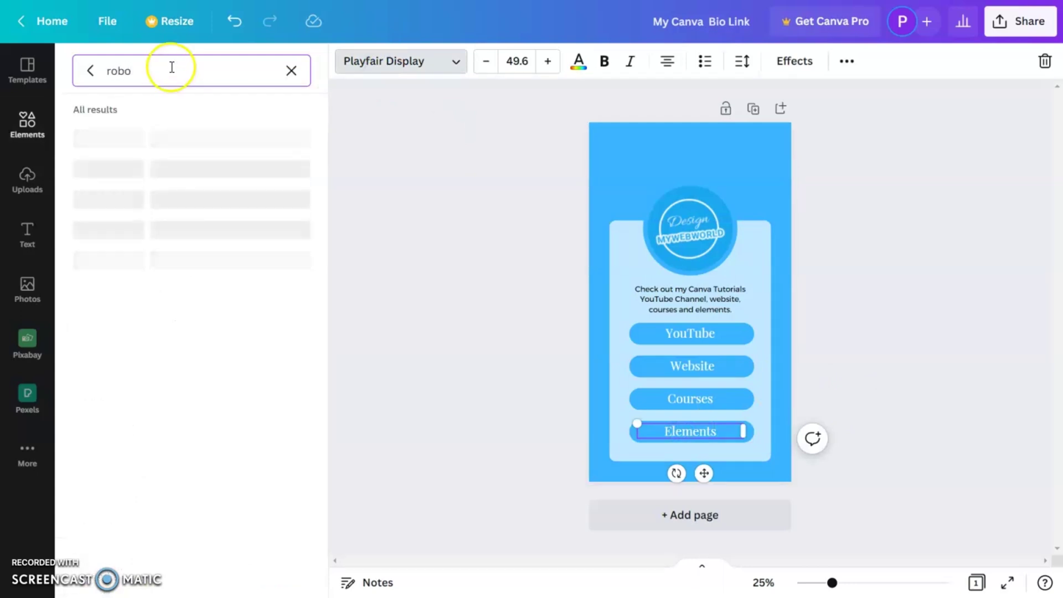
{"action": "left_click", "coordinate": [116, 140]}
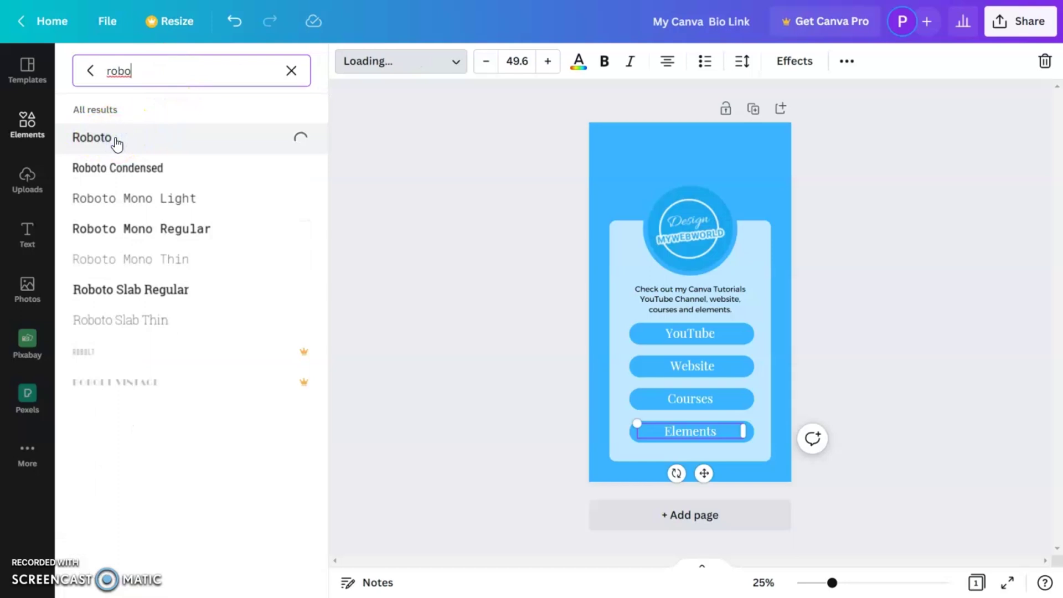
{"action": "left_click", "coordinate": [200, 573]}
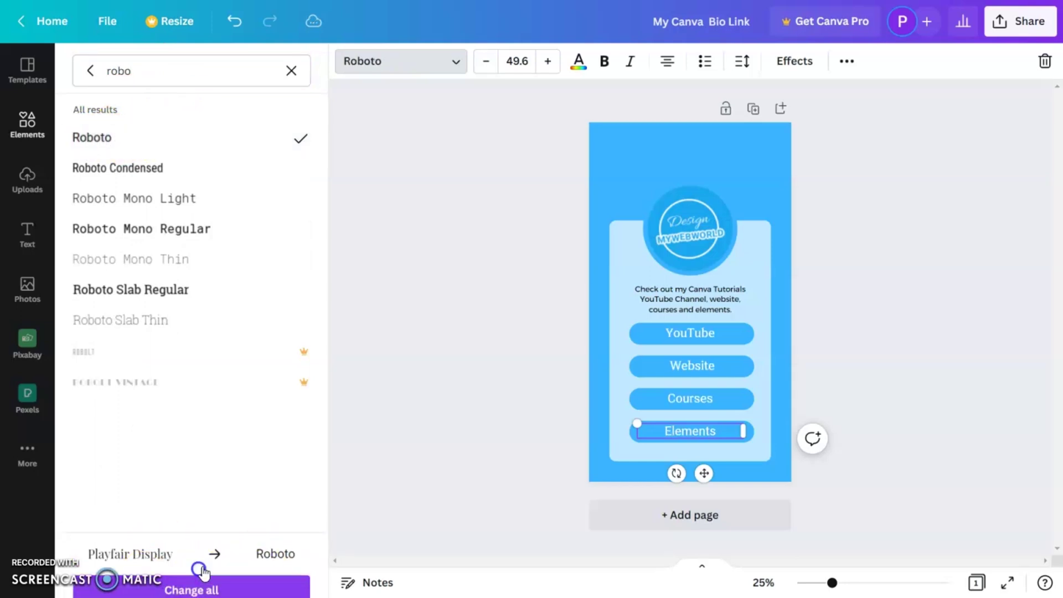
{"action": "left_click", "coordinate": [881, 386]}
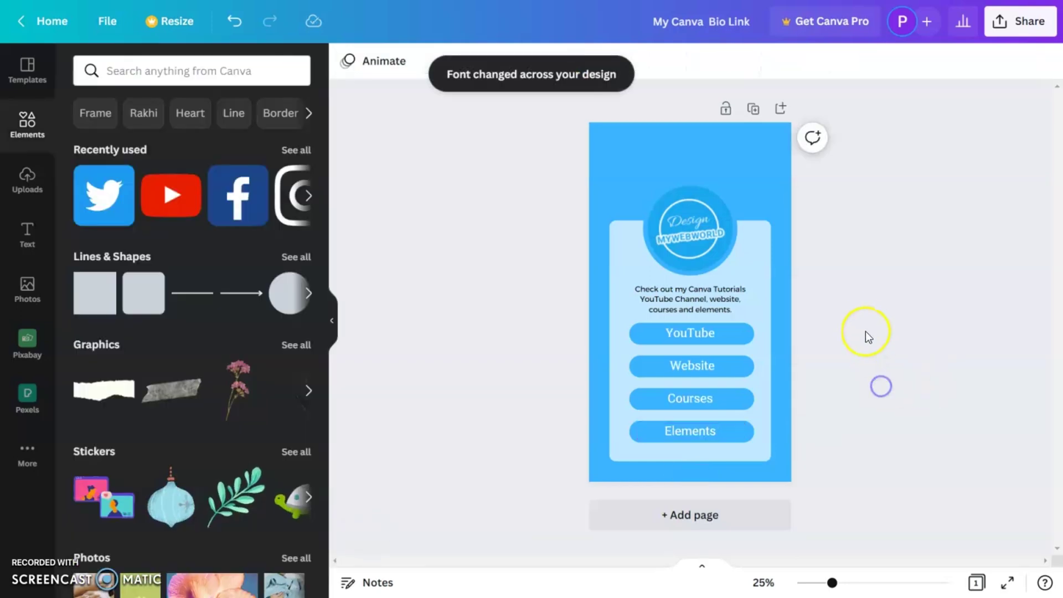
Undo the accidental move of the pale blue panel behind the buttons and lock the panel in place.
{"action": "left_click_drag", "start_coordinate": [693, 332], "coordinate": [738, 373]}
{"action": "key", "text": "ctrl+z"}
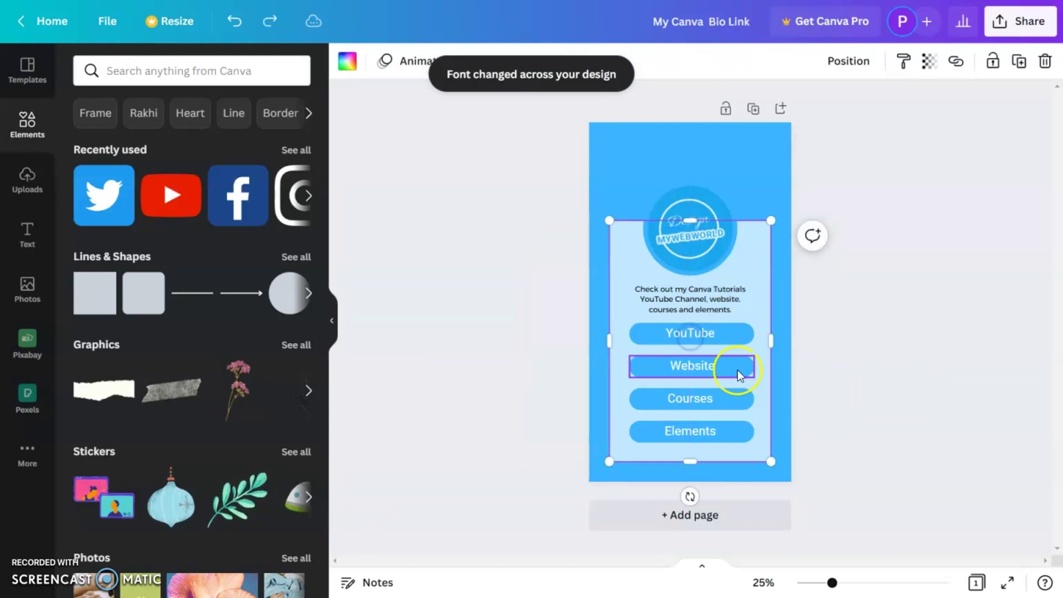
{"action": "left_click", "coordinate": [995, 62]}
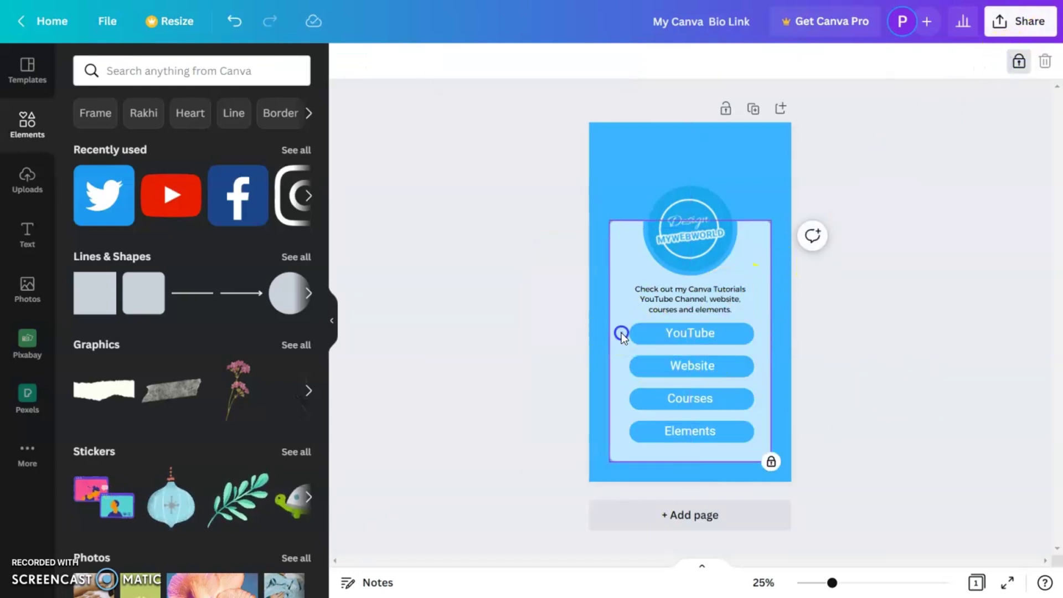
Align the "YouTube" label and its button shape to each other's centre and middle.
{"action": "left_click", "coordinate": [741, 331]}
{"action": "left_click", "coordinate": [888, 62]}
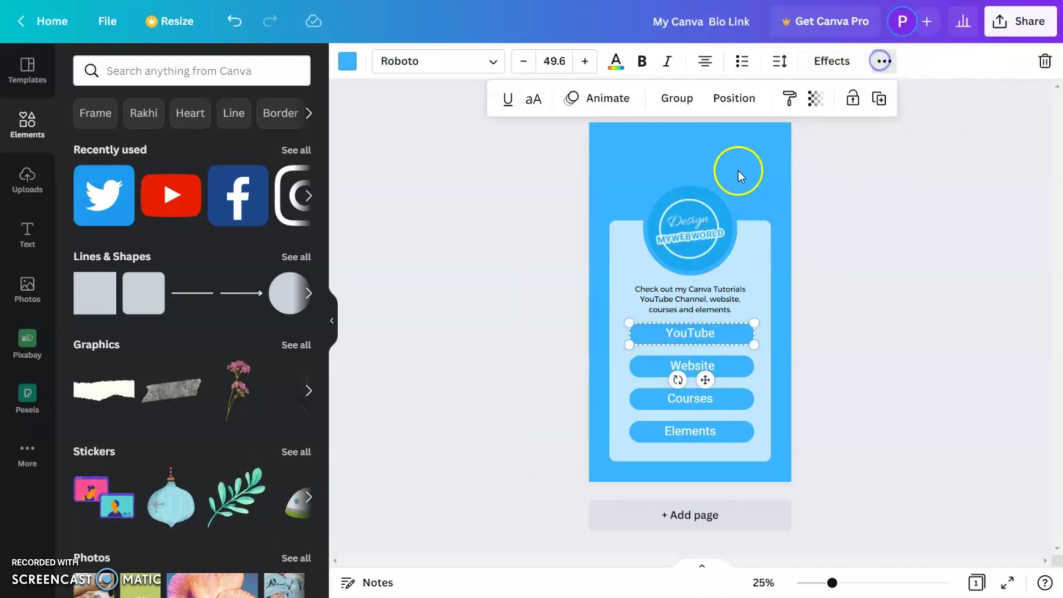
{"action": "left_click", "coordinate": [734, 98]}
{"action": "left_click", "coordinate": [655, 236]}
{"action": "left_click", "coordinate": [505, 238]}
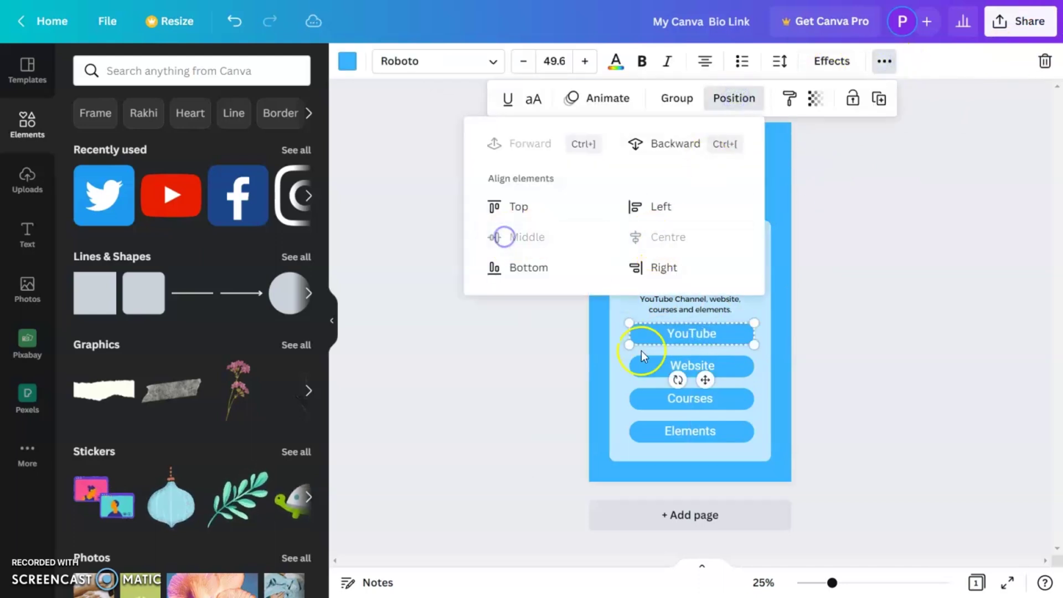
Align the "Website" label and its button shape to each other's centre and middle.
{"action": "left_click", "coordinate": [714, 366]}
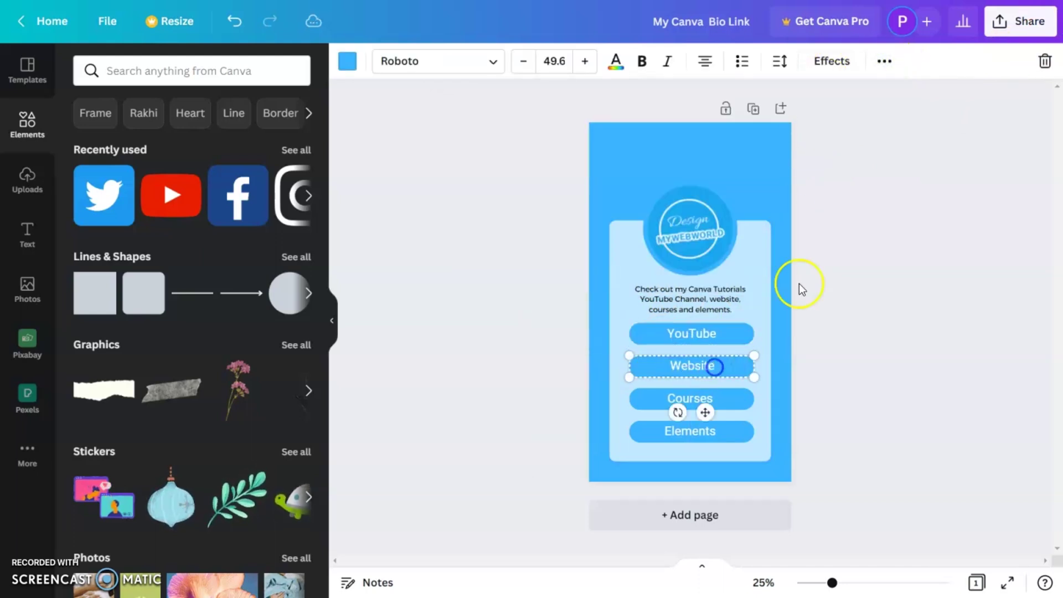
{"action": "left_click", "coordinate": [884, 61]}
{"action": "left_click", "coordinate": [742, 97]}
{"action": "left_click", "coordinate": [659, 239]}
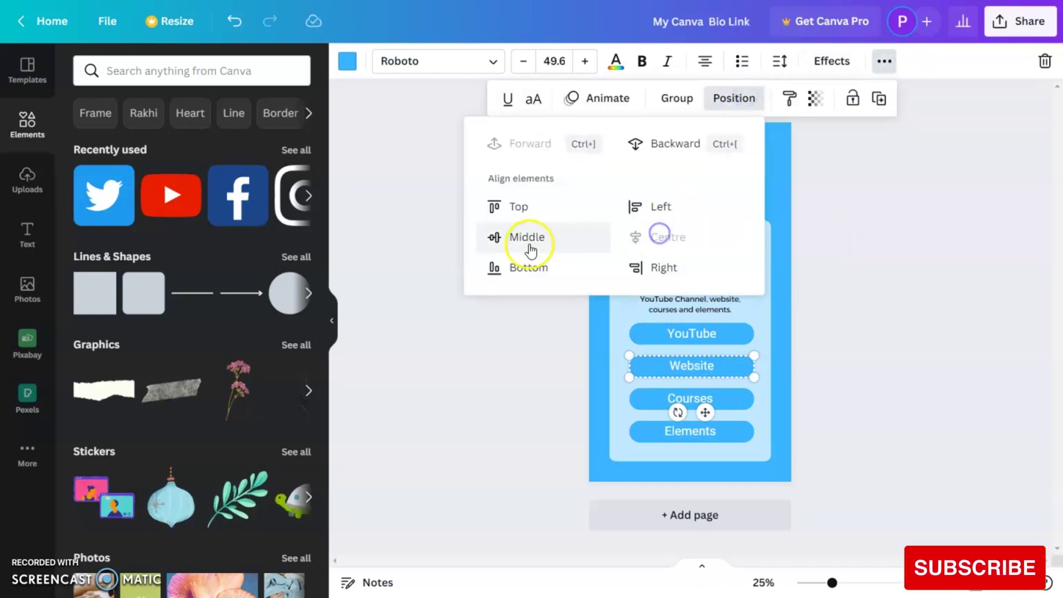
Align the "Courses" label and its button shape to each other's centre and middle.
{"action": "left_click", "coordinate": [715, 402]}
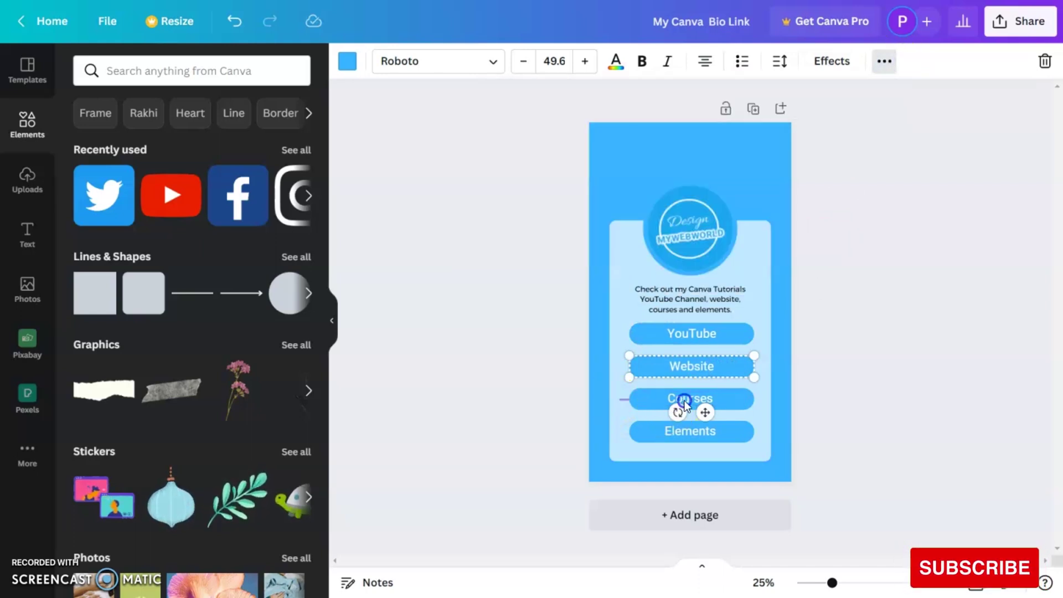
{"action": "left_click", "coordinate": [884, 61]}
{"action": "left_click", "coordinate": [736, 103]}
{"action": "left_click", "coordinate": [665, 238]}
{"action": "left_click", "coordinate": [532, 237]}
Align the "Elements" label and its button shape to each other's centre and middle.
{"action": "left_click", "coordinate": [634, 431]}
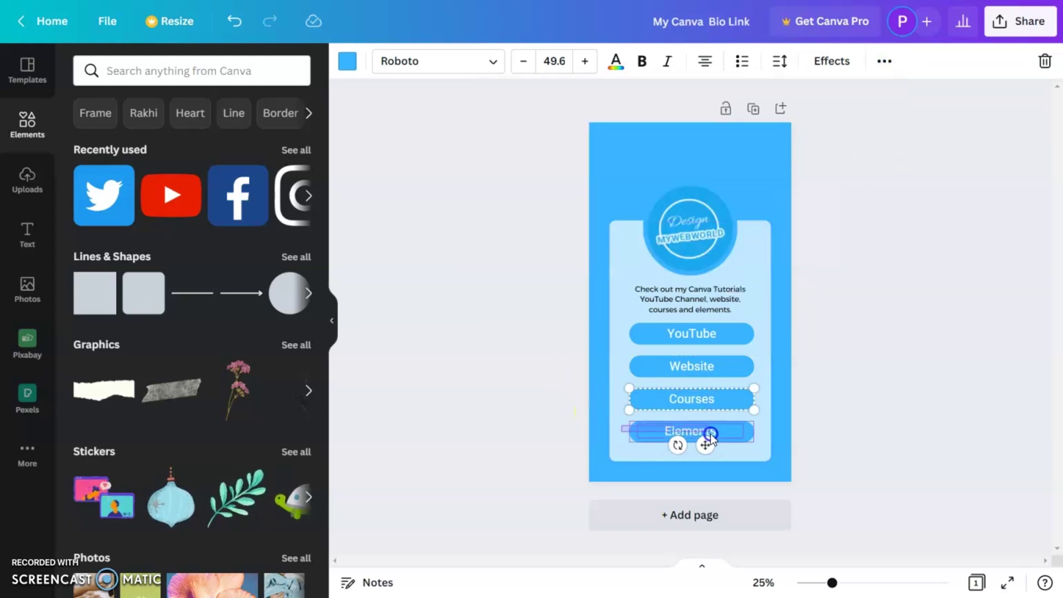
{"action": "left_click", "coordinate": [884, 61]}
{"action": "left_click", "coordinate": [736, 100]}
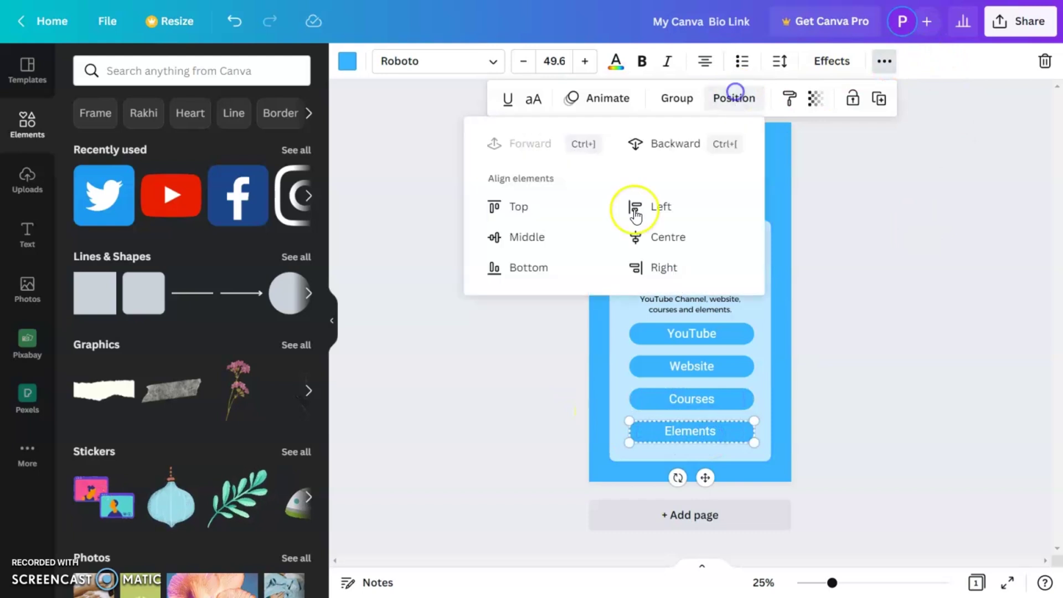
{"action": "left_click", "coordinate": [641, 237]}
{"action": "left_click", "coordinate": [505, 237]}
{"action": "left_click", "coordinate": [856, 276]}
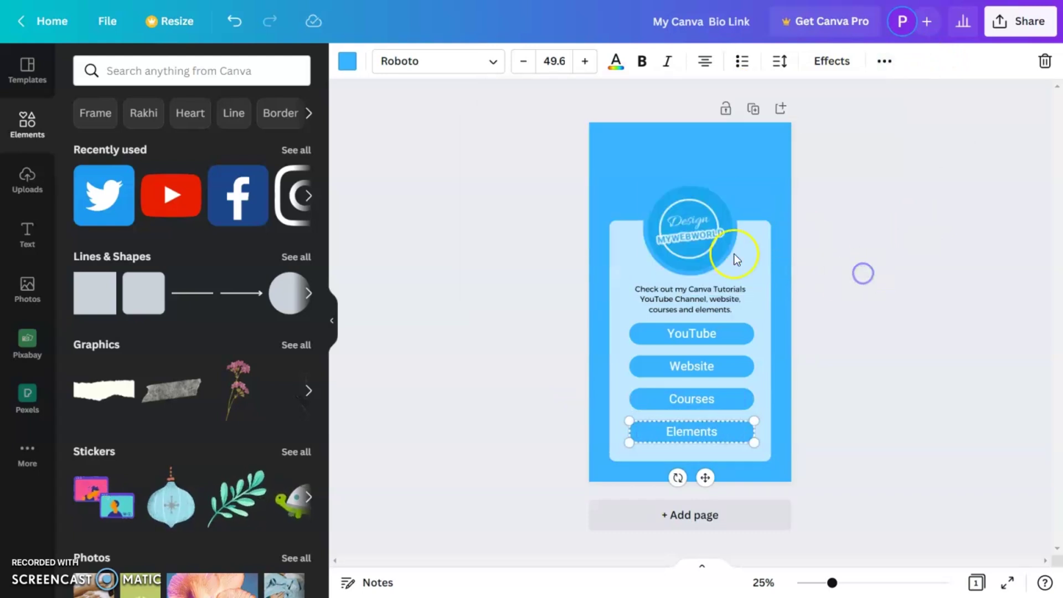
Change the colour of the circle framing the logo to white.
{"action": "left_click", "coordinate": [691, 274]}
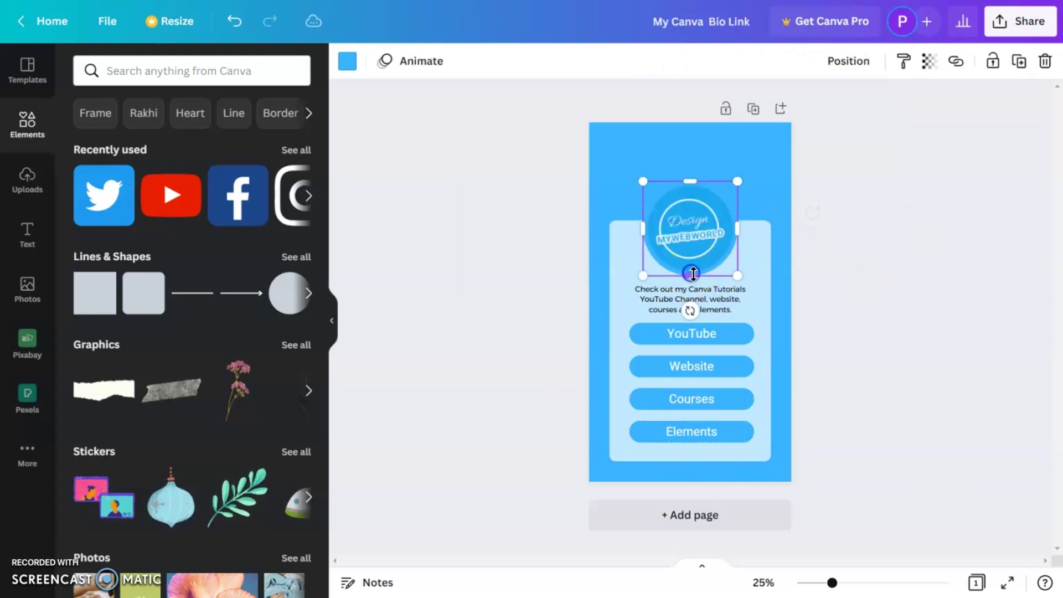
{"action": "left_click", "coordinate": [349, 62]}
{"action": "left_click", "coordinate": [294, 335]}
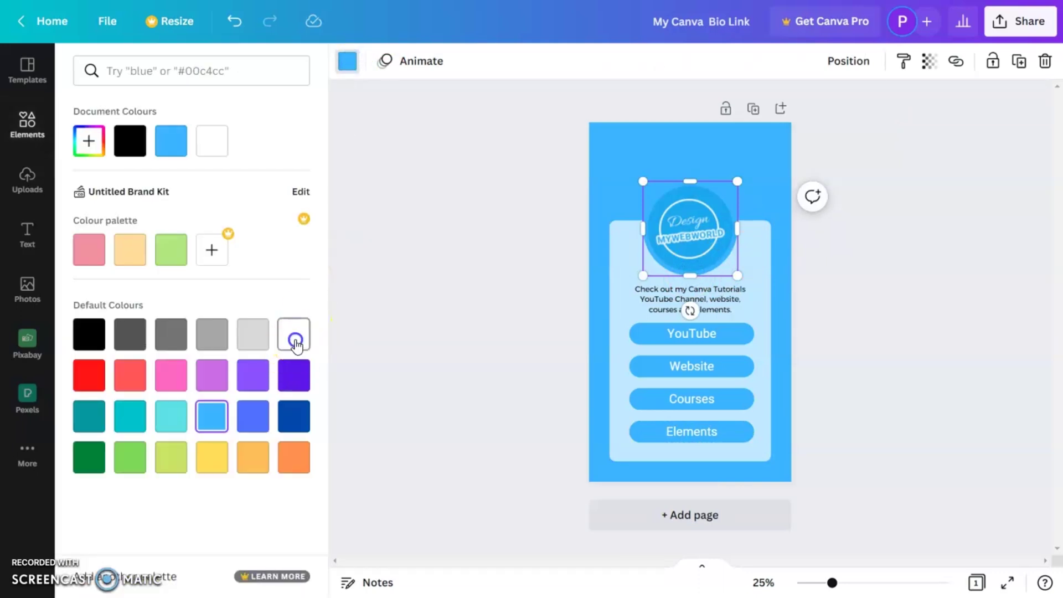
{"action": "left_click", "coordinate": [868, 211]}
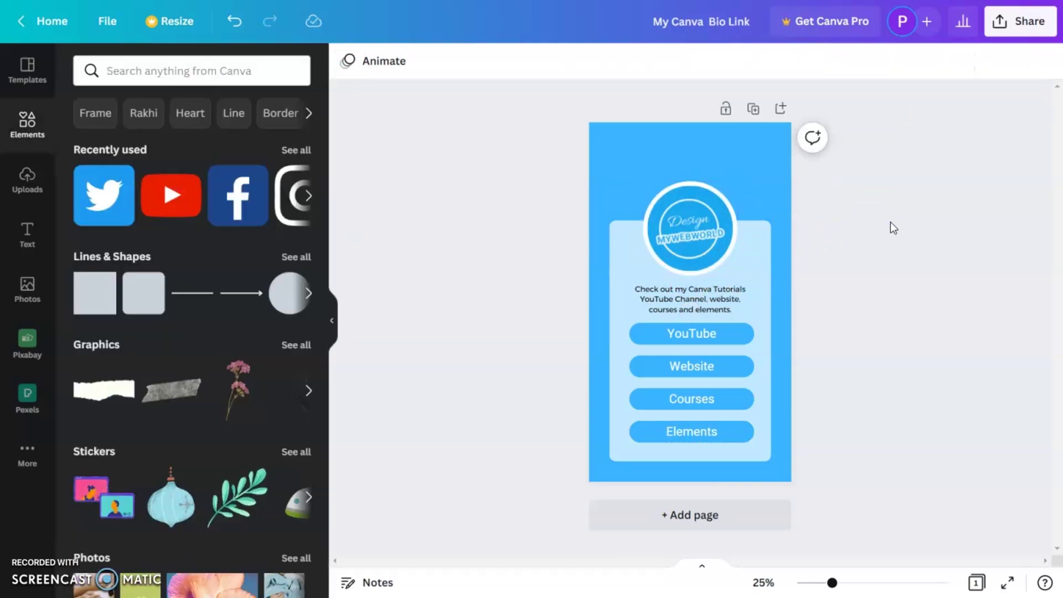
Unlock the light-blue card behind the logo, intro text and link buttons.
{"action": "left_click", "coordinate": [760, 262]}
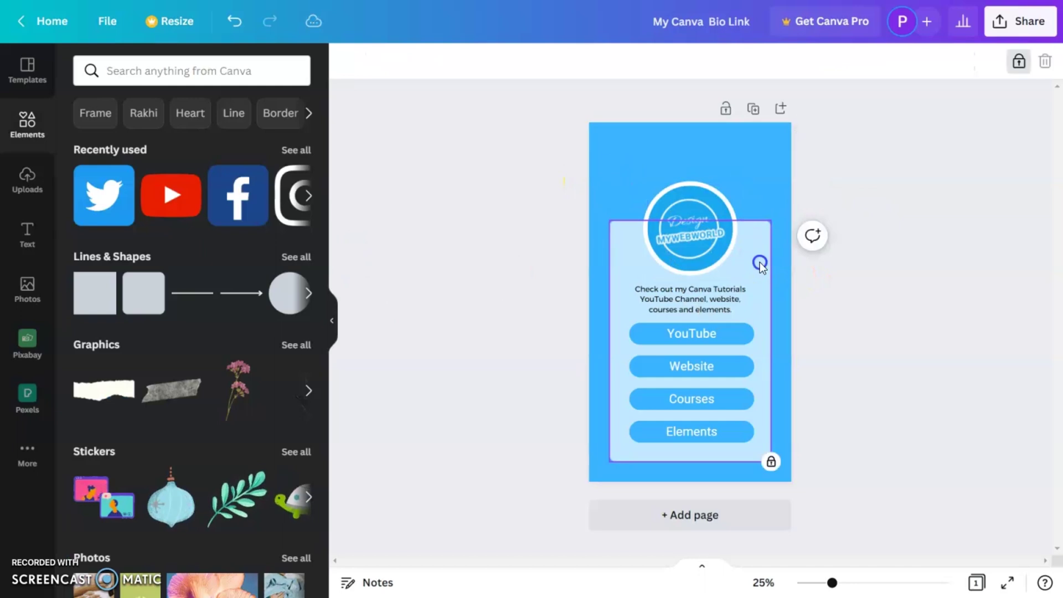
{"action": "left_click", "coordinate": [1018, 63]}
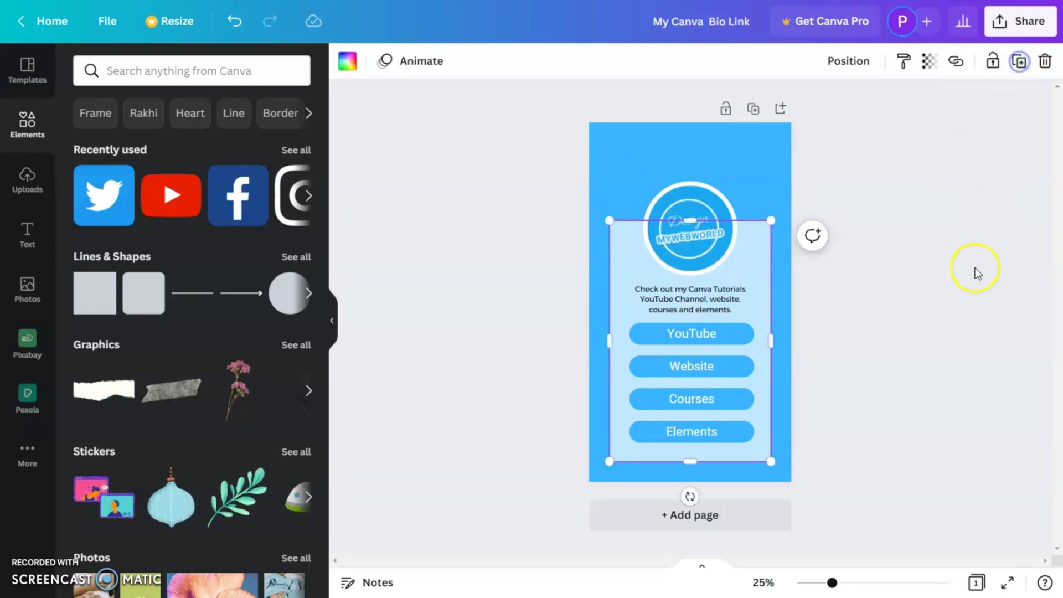
{"action": "left_click", "coordinate": [973, 277]}
{"action": "left_click", "coordinate": [674, 310]}
{"action": "left_click", "coordinate": [897, 333]}
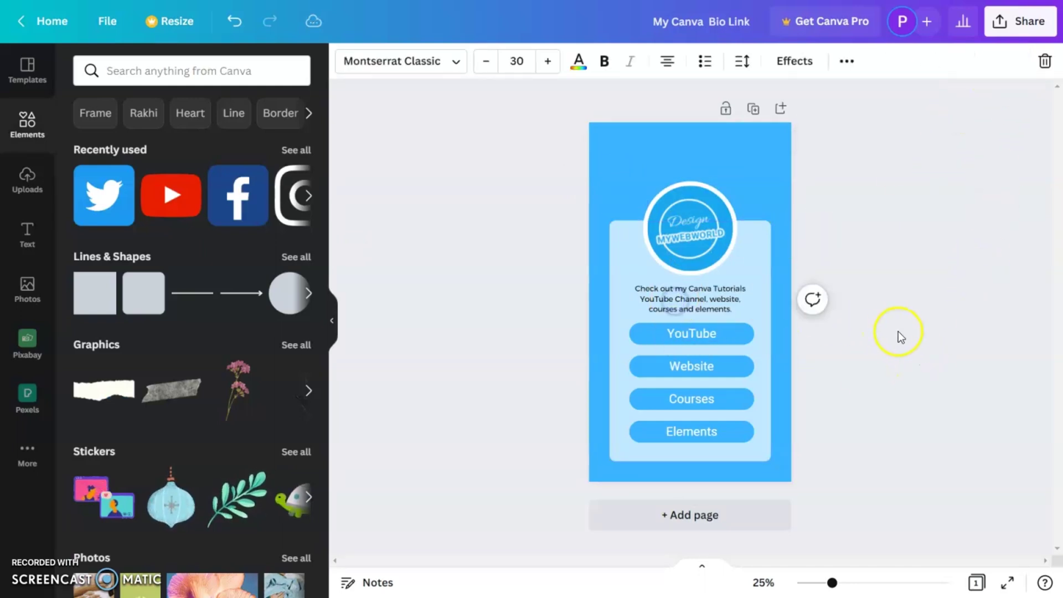
Group the logo, intro text, link buttons and card, and move the group up to free space beneath it.
{"action": "left_click_drag", "start_coordinate": [562, 171], "coordinate": [842, 512]}
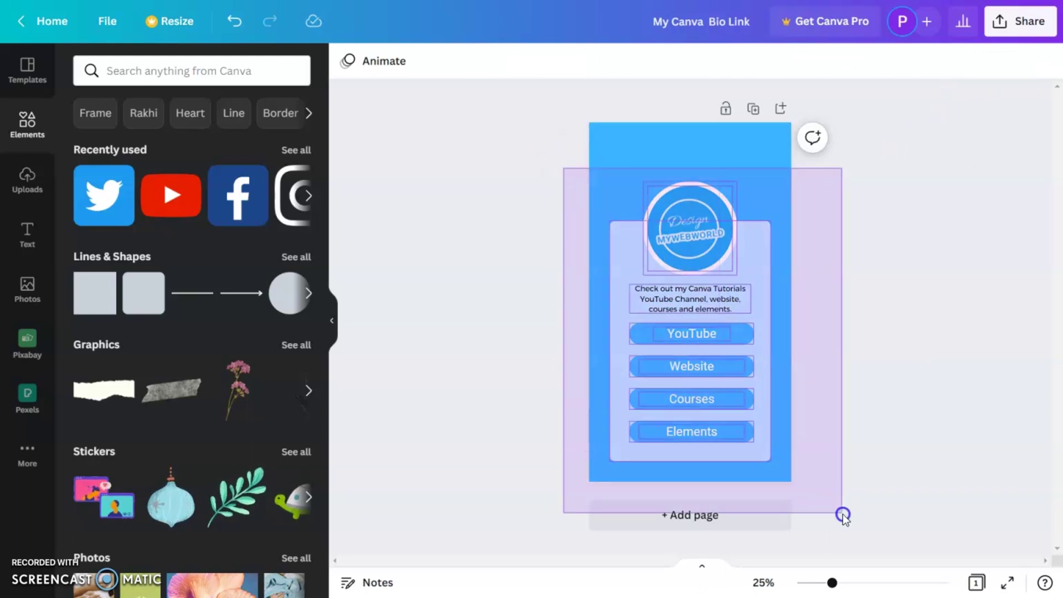
{"action": "right_click", "coordinate": [674, 261]}
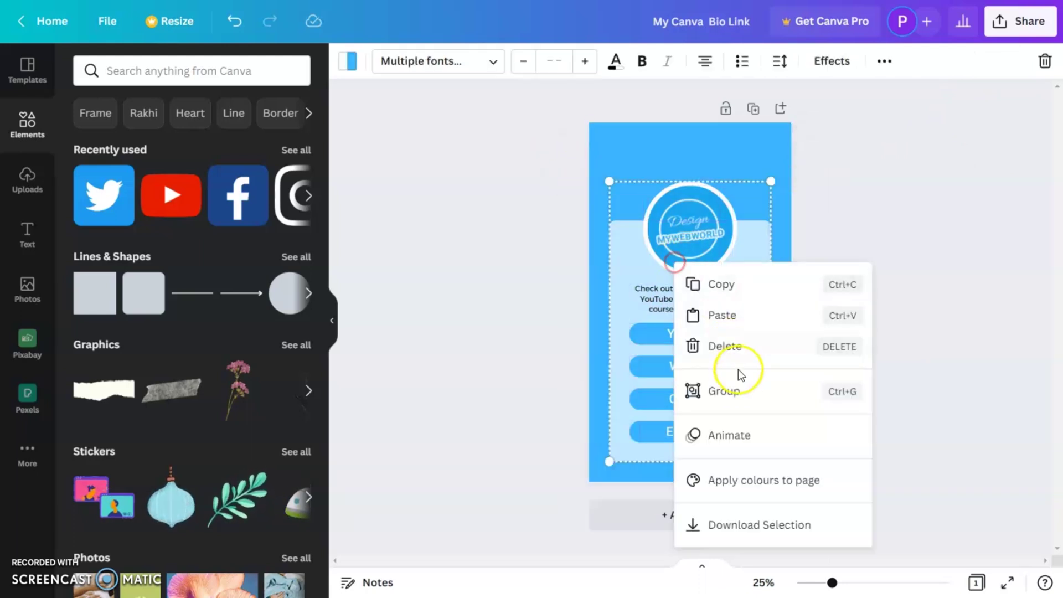
{"action": "left_click", "coordinate": [733, 393]}
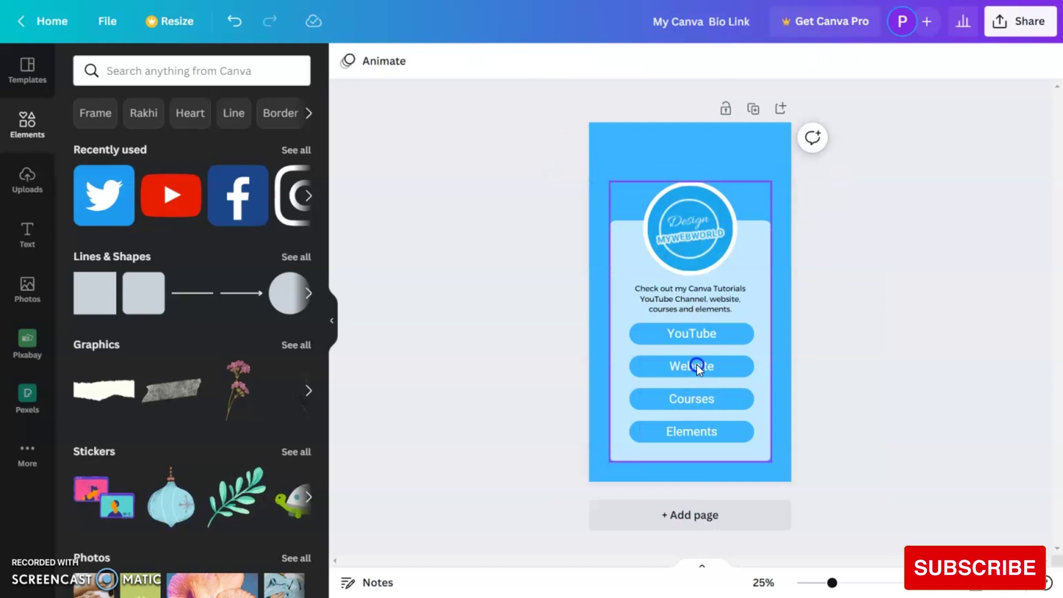
{"action": "left_click_drag", "start_coordinate": [693, 342], "coordinate": [704, 298]}
{"action": "left_click", "coordinate": [875, 361]}
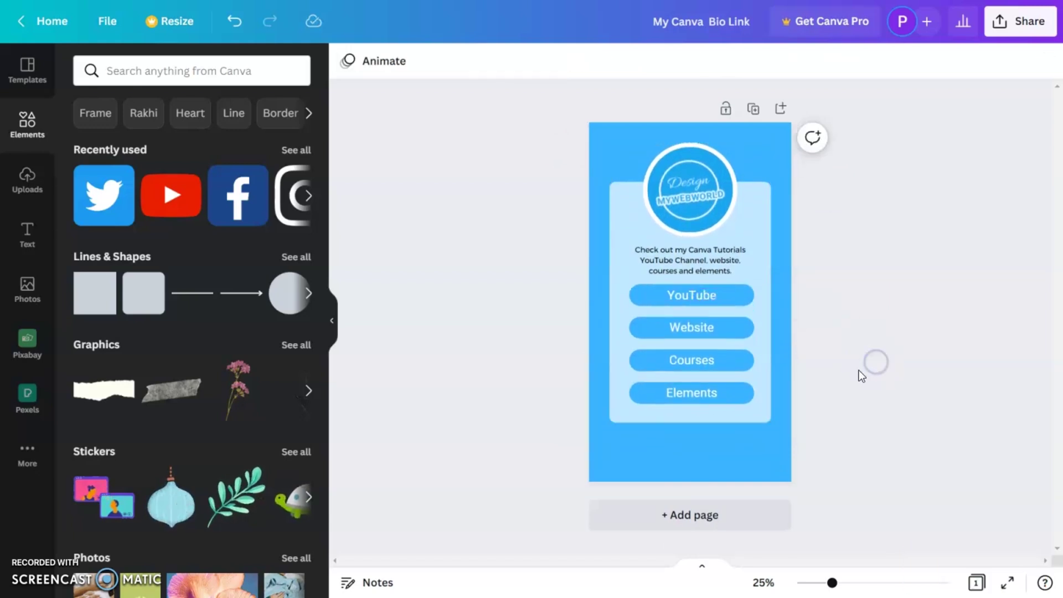
Search the elements for "instagram", add the single-colour outline icon, and place it at small size below the card's left end.
{"action": "left_click", "coordinate": [183, 72]}
{"action": "type", "text": "instagram"}
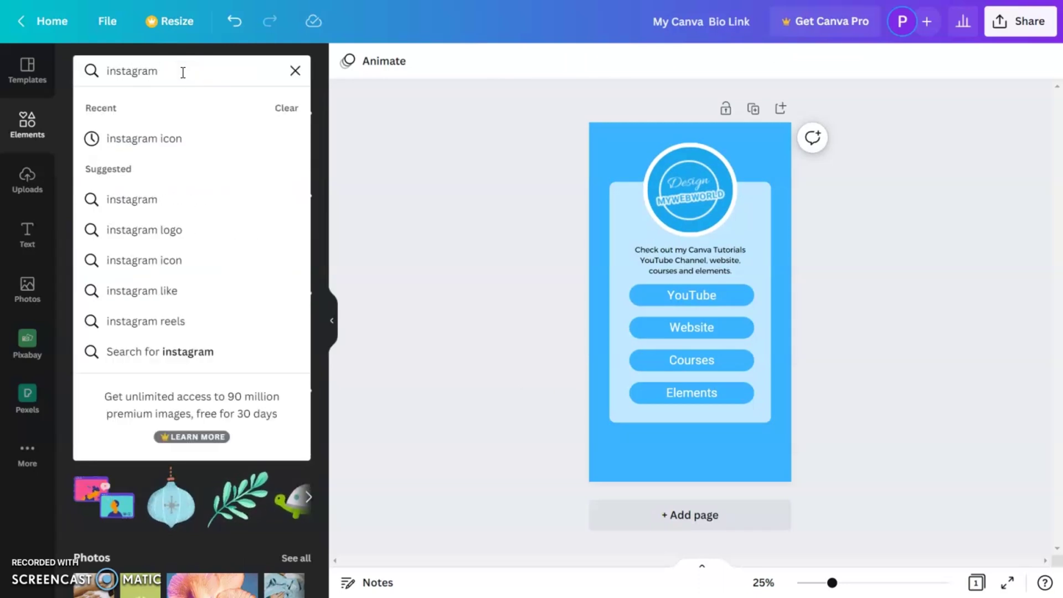
{"action": "key", "text": "Return"}
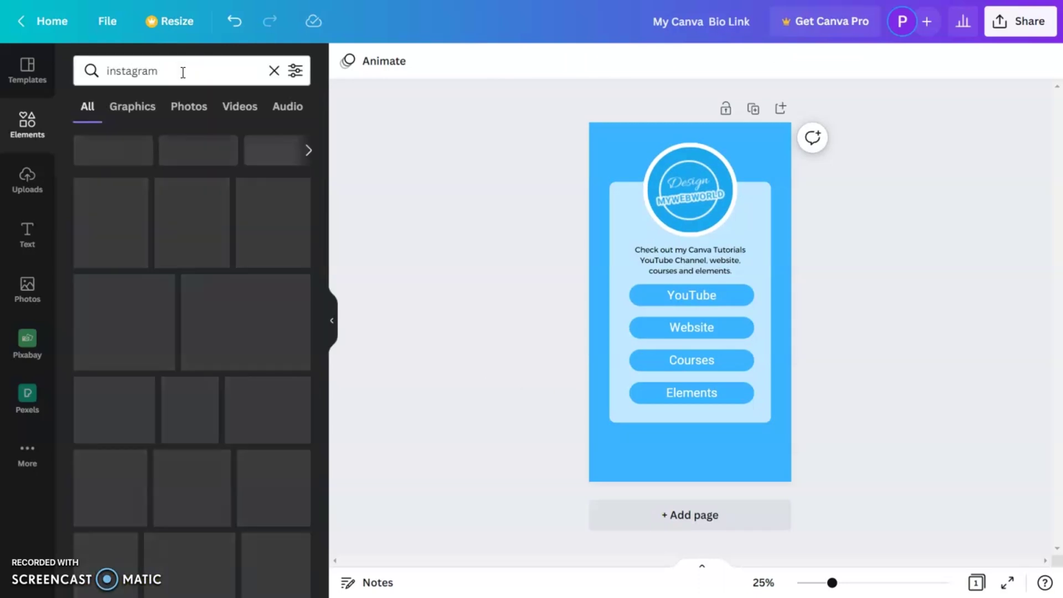
{"action": "left_click", "coordinate": [191, 233]}
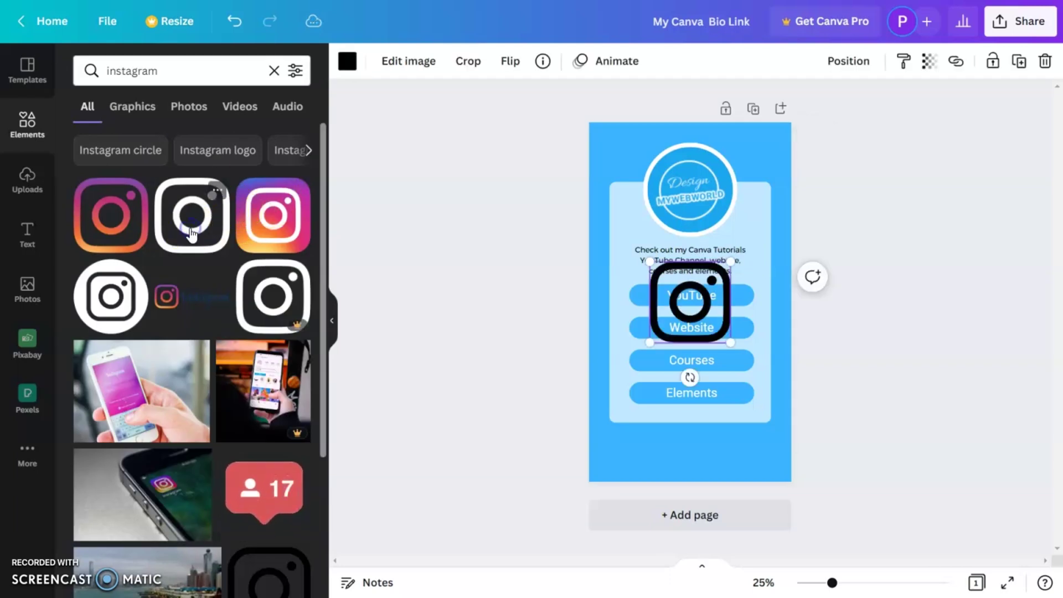
{"action": "left_click_drag", "start_coordinate": [699, 290], "coordinate": [680, 422]}
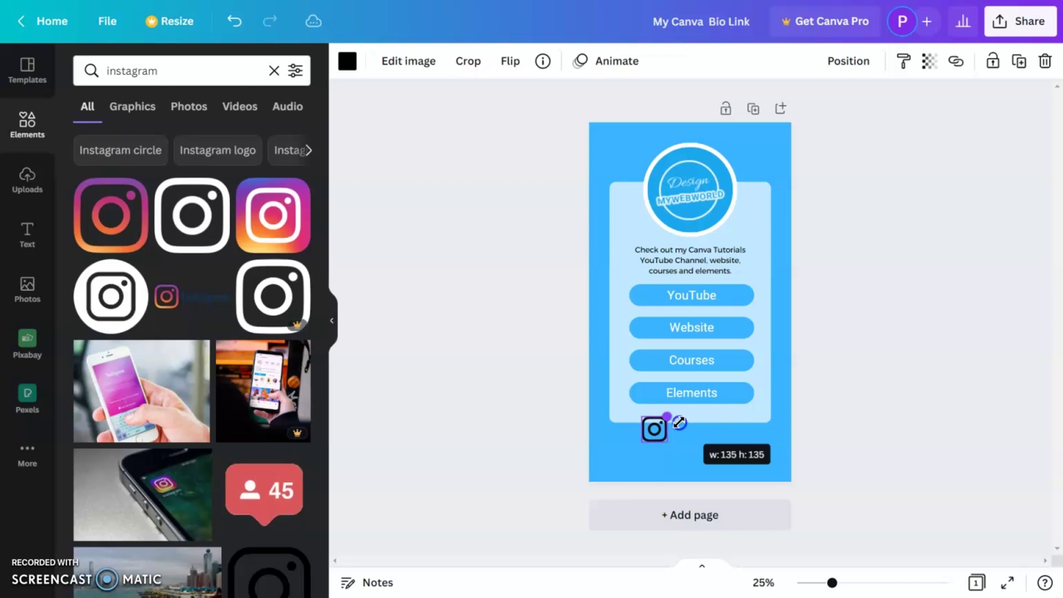
{"action": "left_click_drag", "start_coordinate": [676, 423], "coordinate": [638, 444]}
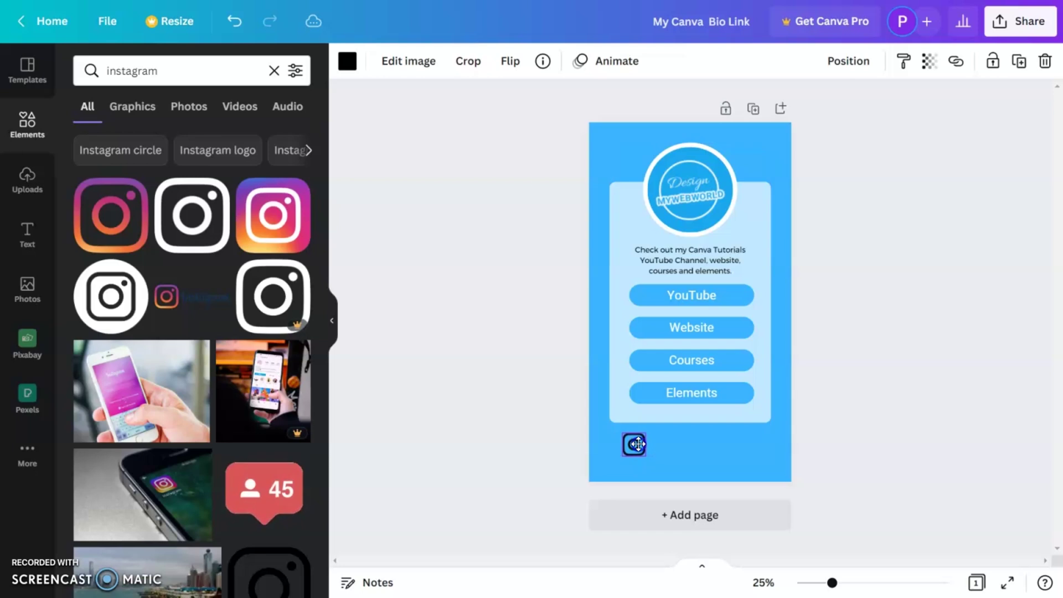
Search the elements for "facebook", add the square dark-blue icon, and place it at matching size beside the Instagram icon.
{"action": "left_click", "coordinate": [197, 71]}
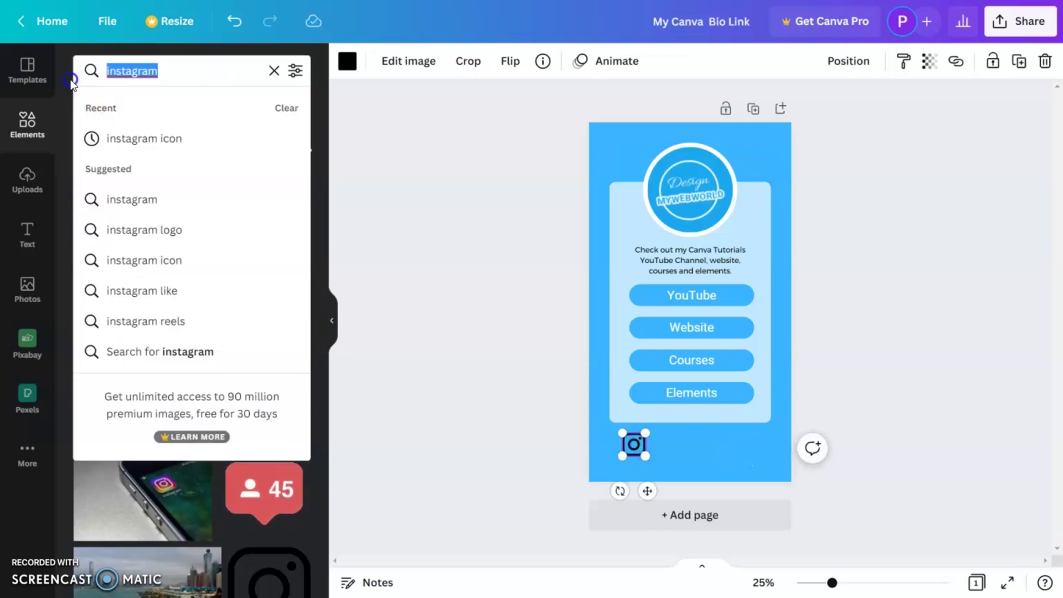
{"action": "type", "text": "facebook"}
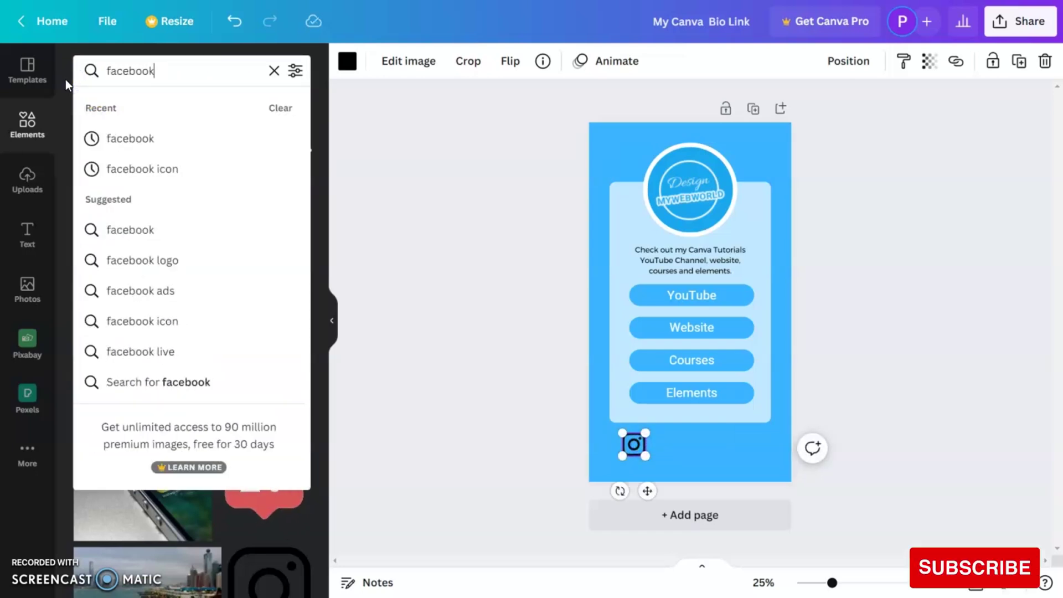
{"action": "key", "text": "Return"}
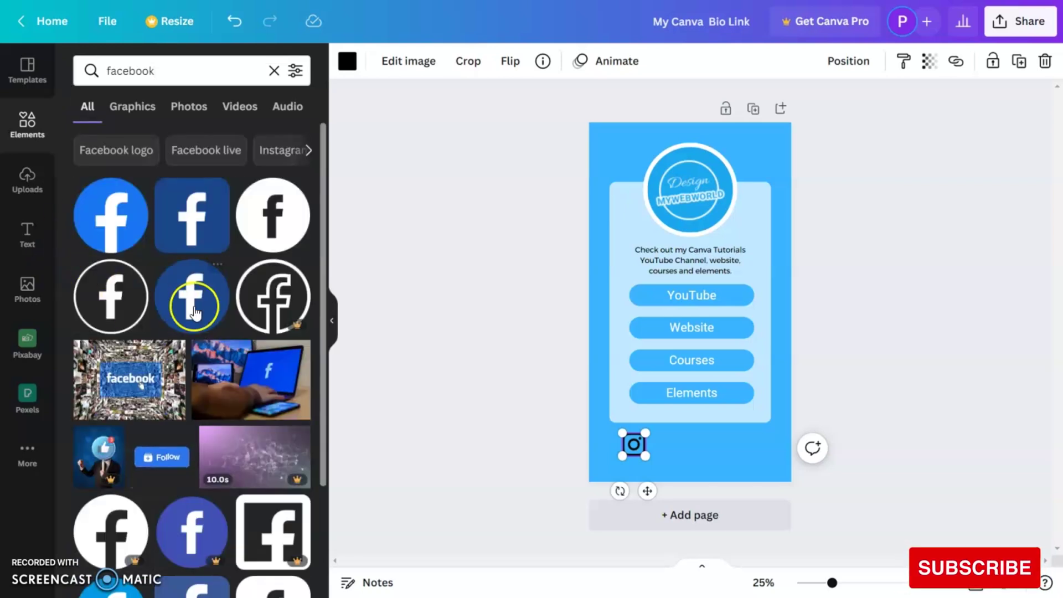
{"action": "left_click", "coordinate": [206, 227]}
{"action": "left_click_drag", "start_coordinate": [731, 342], "coordinate": [662, 444]}
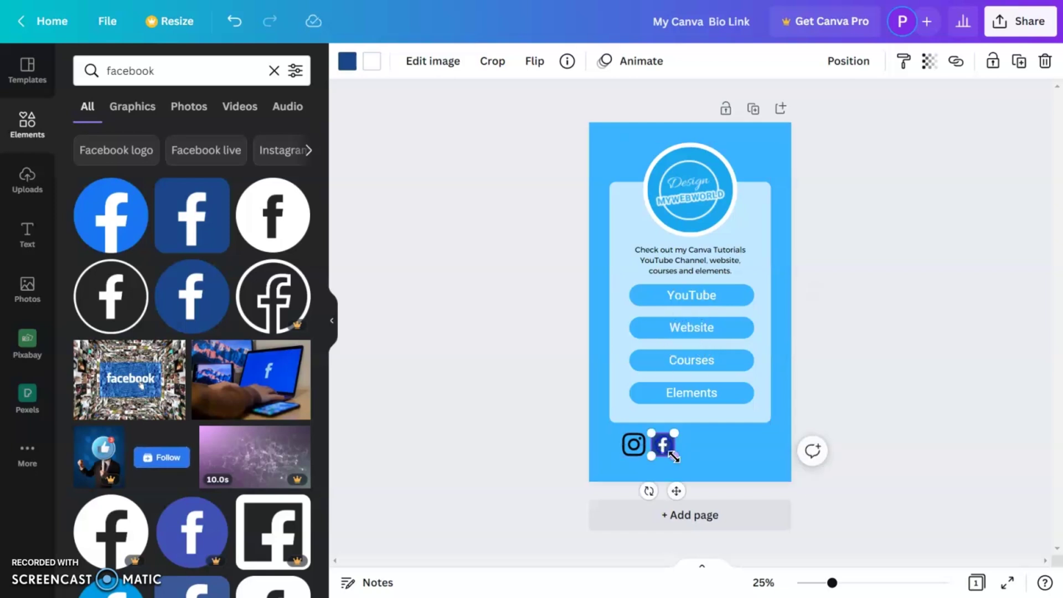
Search the elements for "Twitter", add the square blue icon, and place it at small size to the right of the Facebook icon.
{"action": "left_click", "coordinate": [100, 79]}
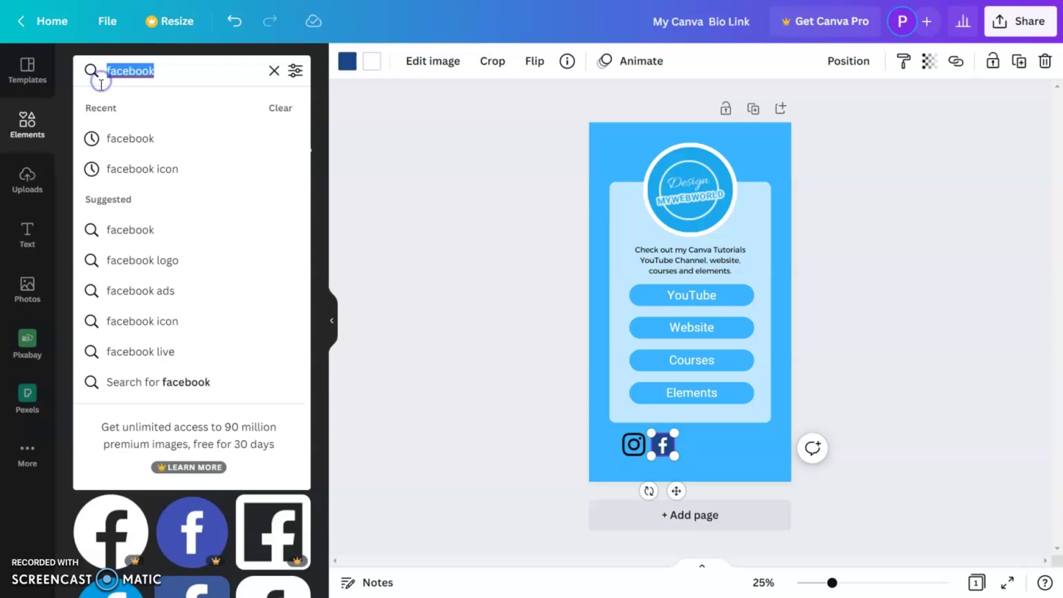
{"action": "type", "text": "Twitter"}
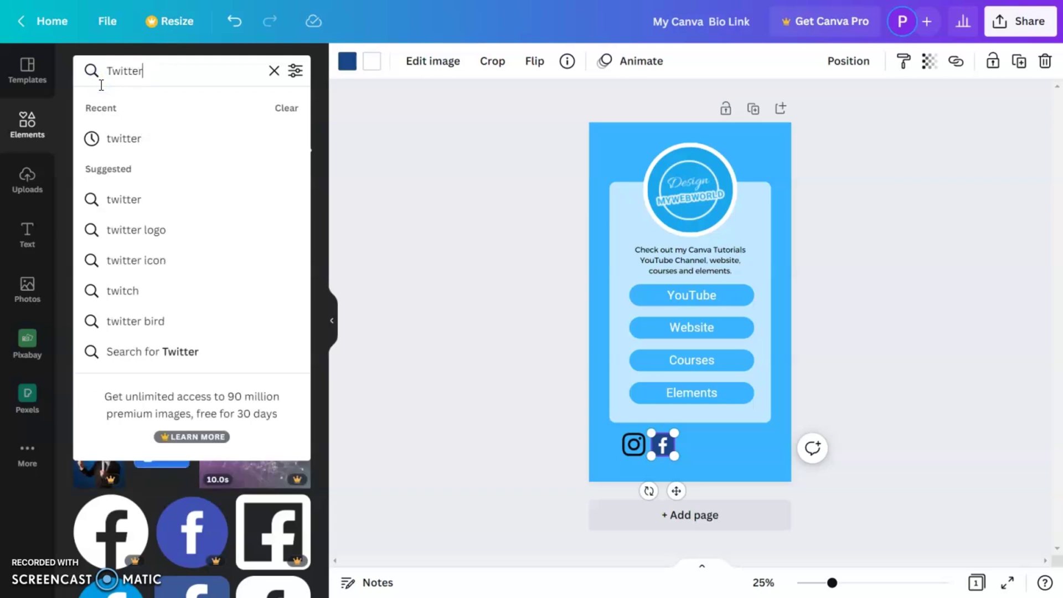
{"action": "key", "text": "Return"}
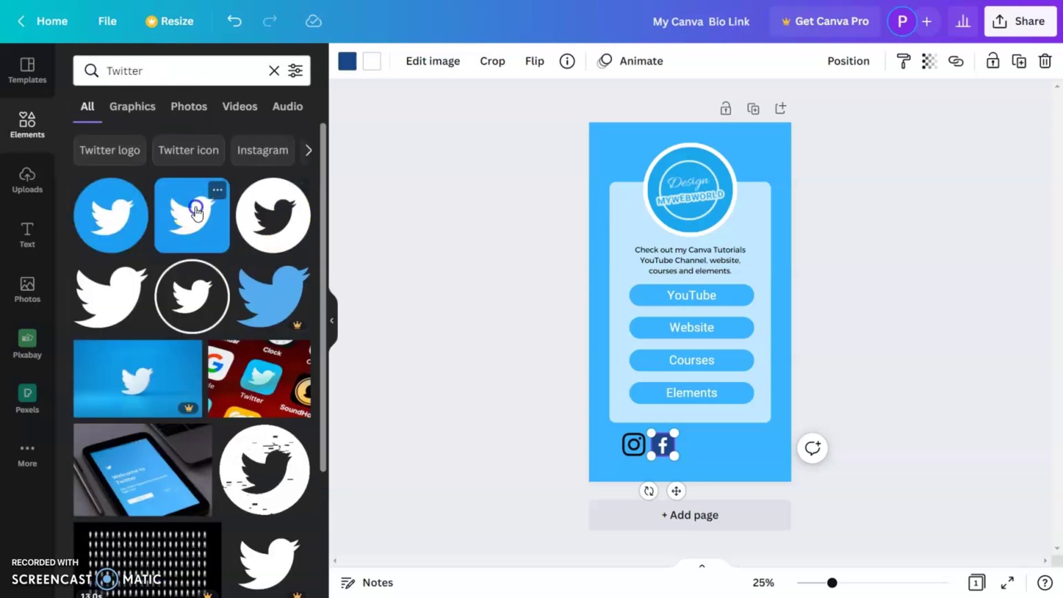
{"action": "left_click", "coordinate": [196, 211]}
{"action": "left_click_drag", "start_coordinate": [710, 304], "coordinate": [699, 447]}
Search the elements for "pinterest", add the square red icon, and place it at small size at the right end of the icon row.
{"action": "left_click", "coordinate": [156, 66]}
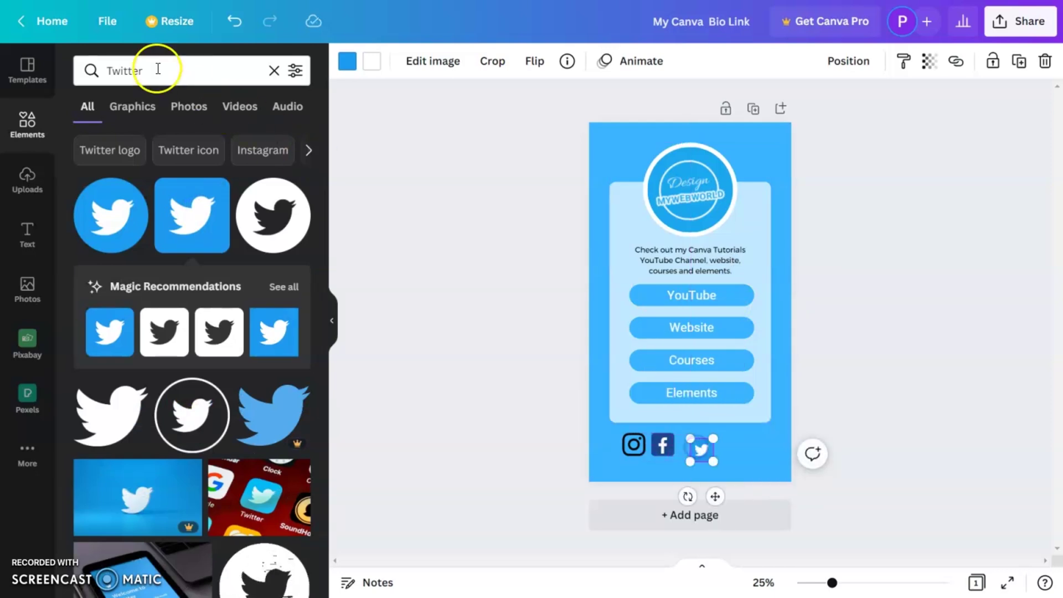
{"action": "type", "text": "pint"}
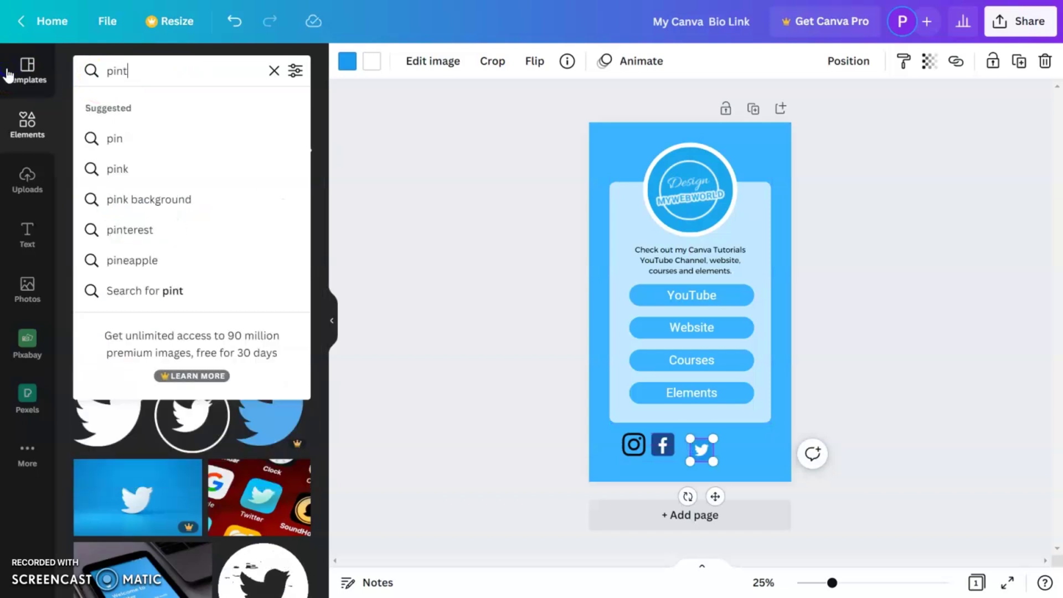
{"action": "type", "text": "er"}
{"action": "left_click", "coordinate": [132, 137]}
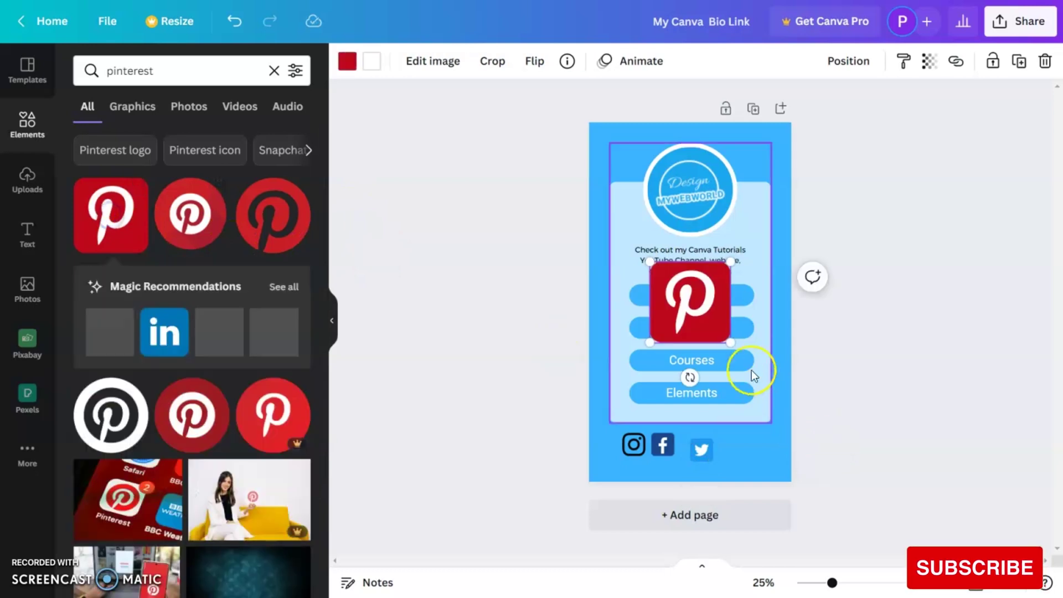
{"action": "left_click_drag", "start_coordinate": [729, 341], "coordinate": [735, 441]}
{"action": "left_click", "coordinate": [838, 400]}
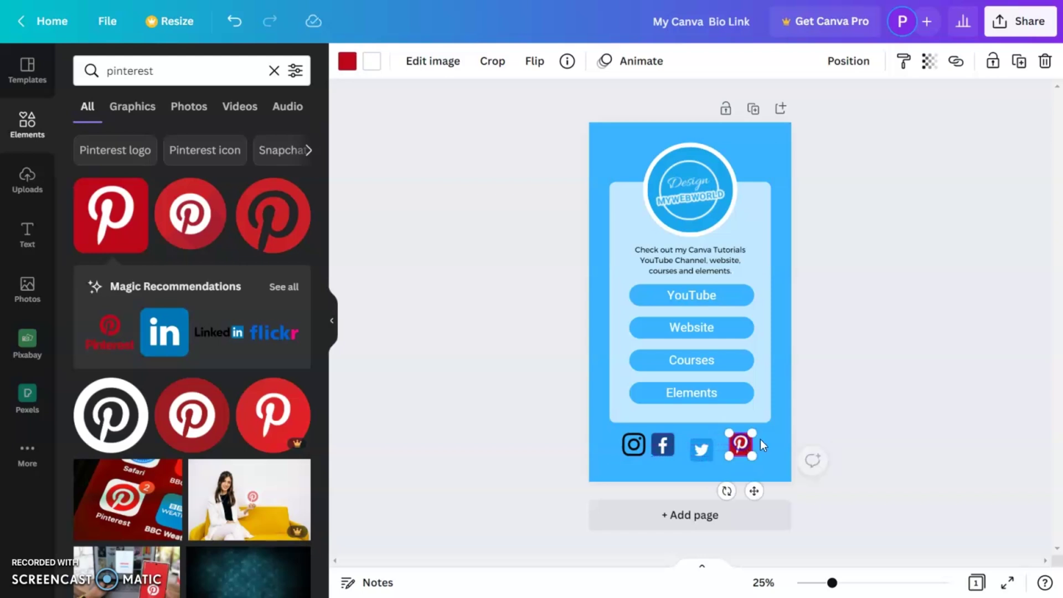
Space the four social media icons evenly horizontally and align them along their bottom edges.
{"action": "left_click_drag", "start_coordinate": [602, 440], "coordinate": [775, 468]}
{"action": "left_click", "coordinate": [874, 60]}
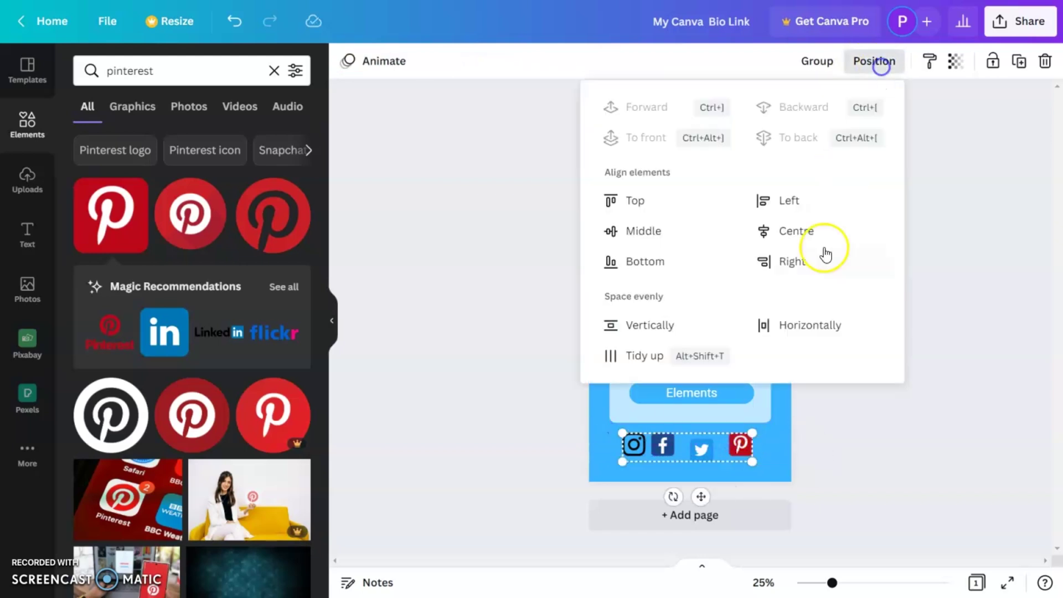
{"action": "left_click", "coordinate": [821, 326]}
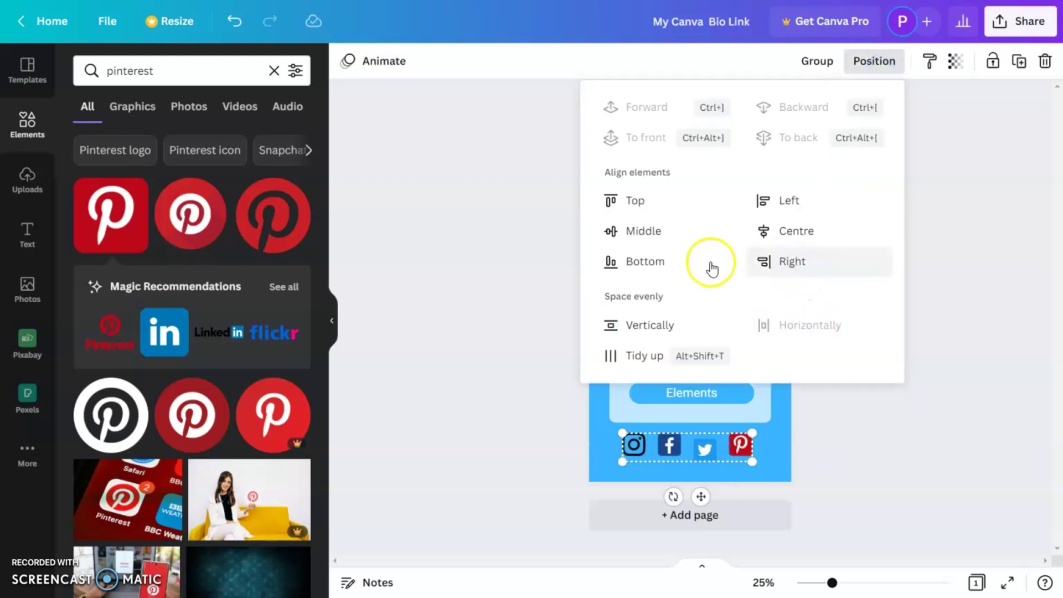
{"action": "left_click", "coordinate": [664, 262]}
{"action": "left_click_drag", "start_coordinate": [742, 453], "coordinate": [743, 444]}
{"action": "left_click", "coordinate": [906, 386]}
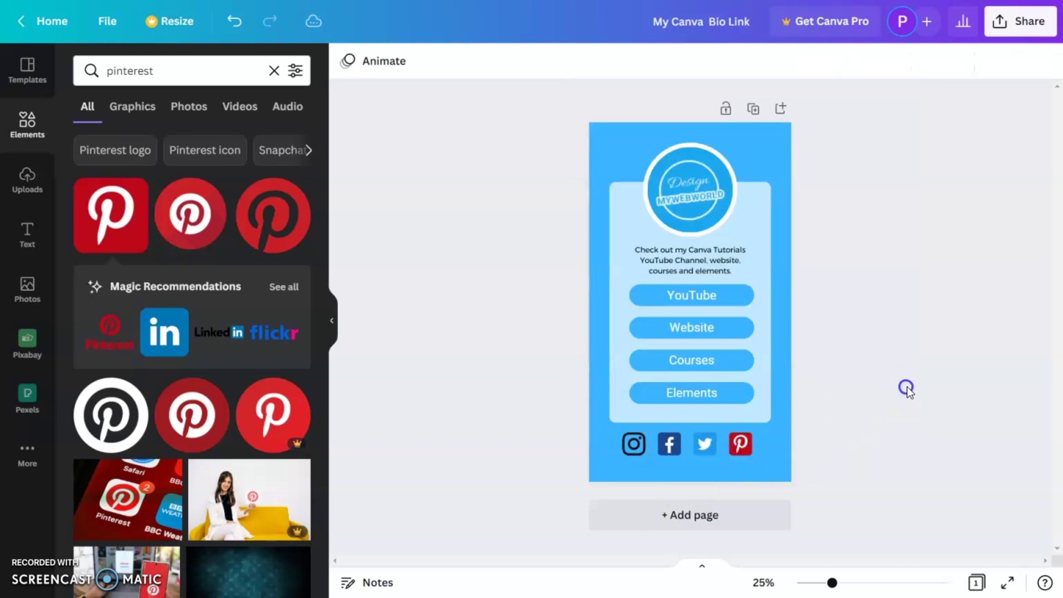
Move the row of four social media icons slightly down, away from the card.
{"action": "left_click", "coordinate": [608, 447]}
{"action": "left_click_drag", "start_coordinate": [609, 447], "coordinate": [739, 447]}
{"action": "left_click", "coordinate": [741, 446], "text": "shift"}
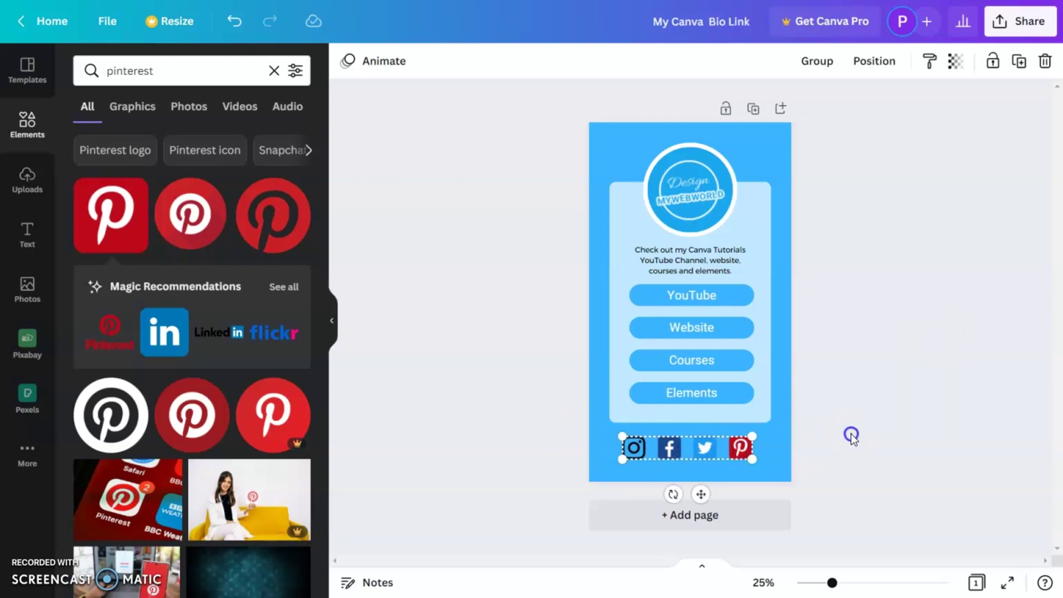
{"action": "left_click", "coordinate": [851, 434]}
Recolour the Pinterest icon with a white background and a red letter.
{"action": "left_click", "coordinate": [746, 455]}
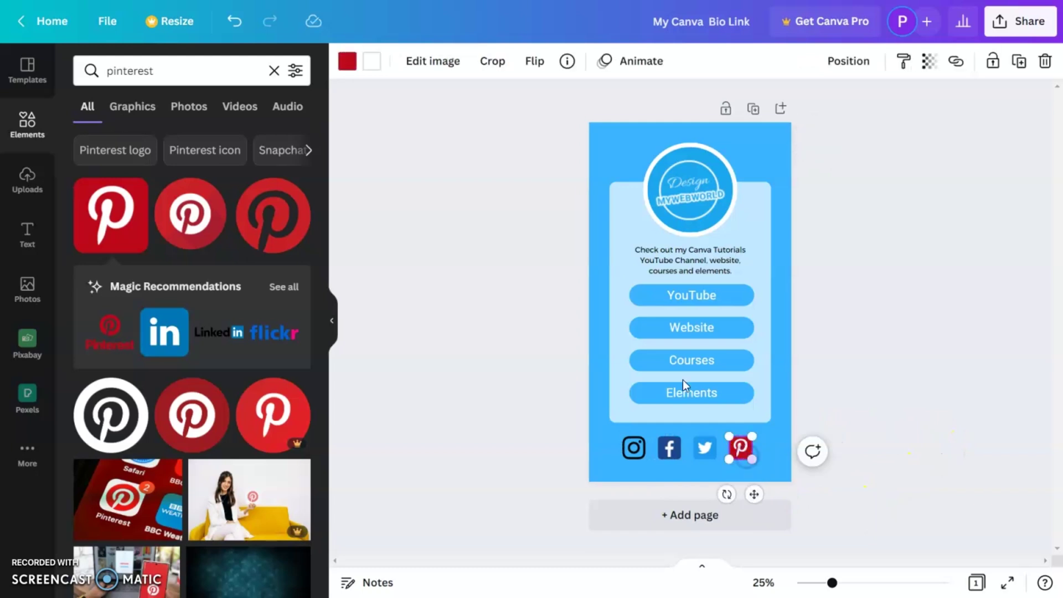
{"action": "left_click", "coordinate": [349, 62]}
{"action": "left_click", "coordinate": [293, 375]}
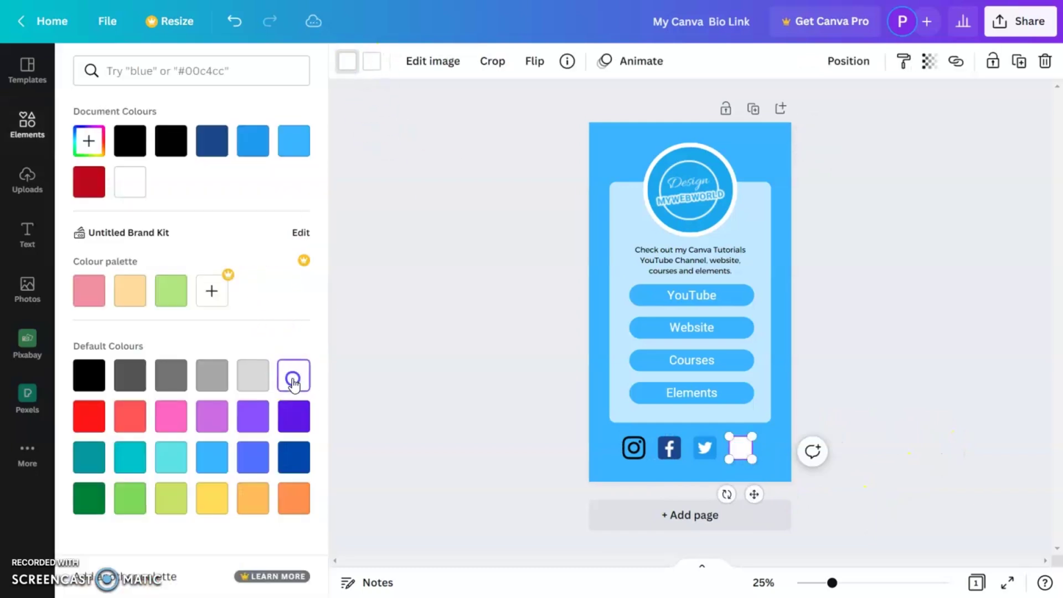
{"action": "left_click", "coordinate": [81, 192]}
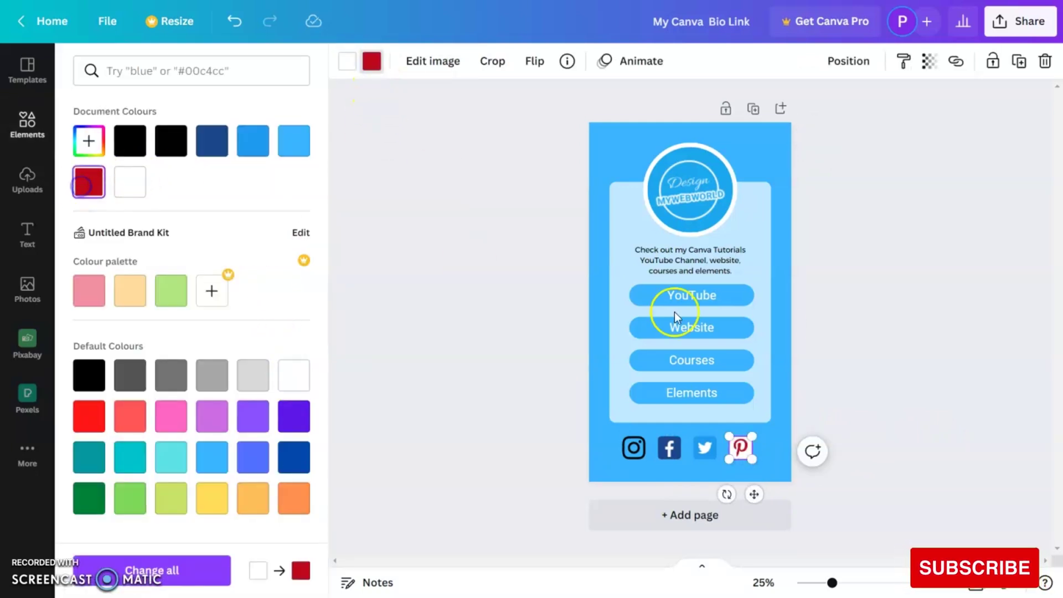
{"action": "left_click", "coordinate": [913, 342]}
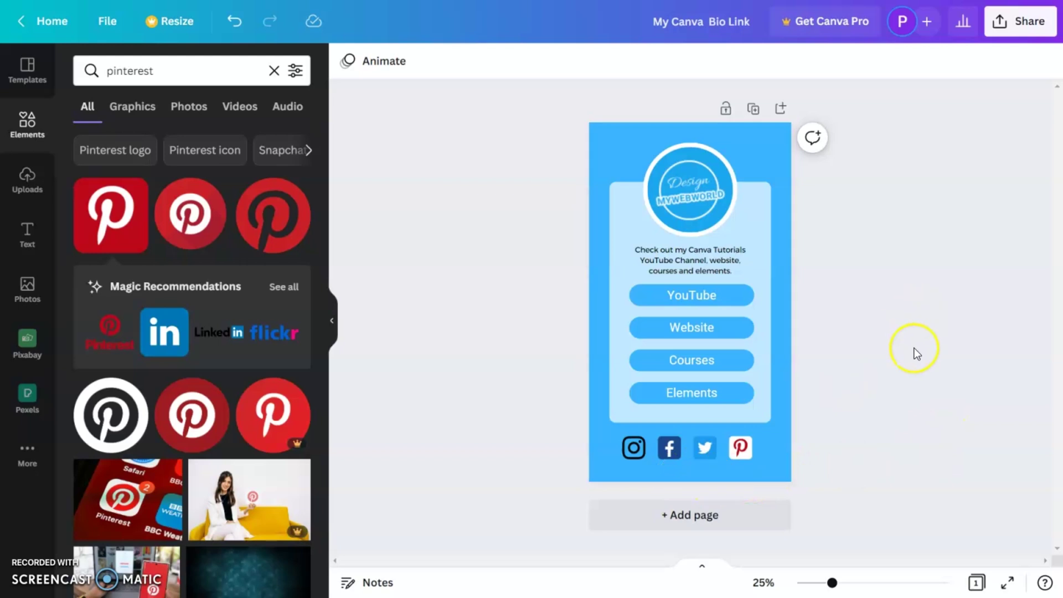
Recolour the Facebook icon with a white background and a dark-blue letter.
{"action": "left_click", "coordinate": [676, 457]}
{"action": "left_click", "coordinate": [347, 61]}
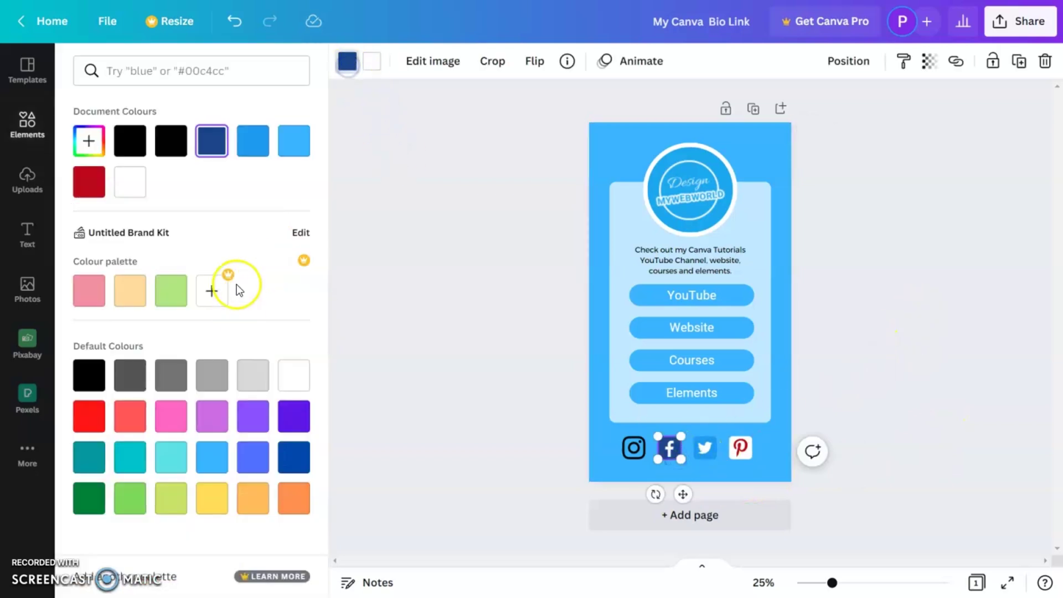
{"action": "left_click", "coordinate": [133, 187]}
{"action": "left_click", "coordinate": [212, 141]}
Recolour the Twitter icon with a white background and a bird in the page's light blue.
{"action": "left_click", "coordinate": [705, 449]}
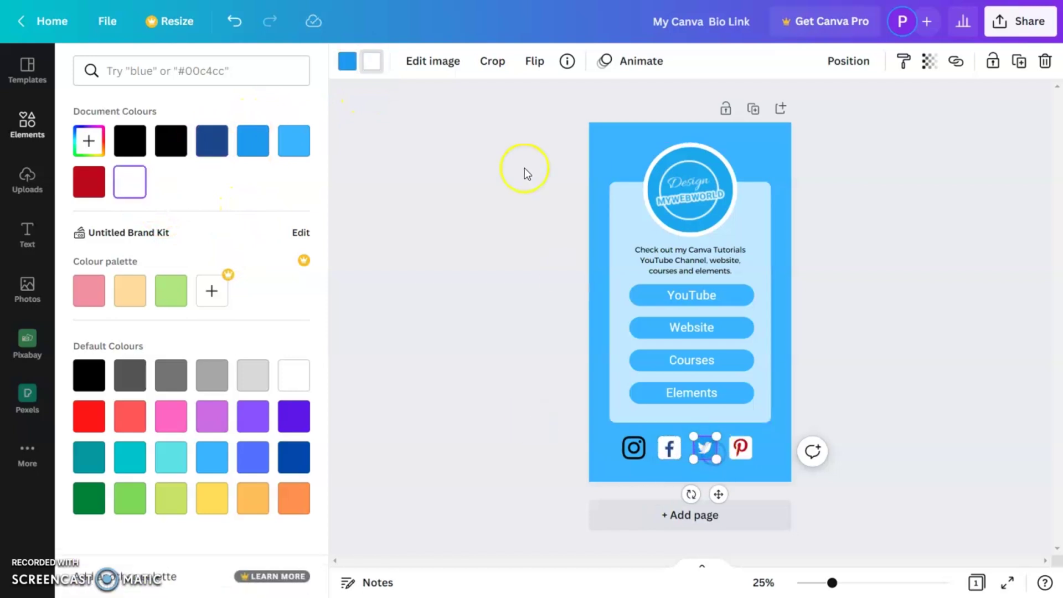
{"action": "left_click", "coordinate": [129, 182]}
{"action": "left_click", "coordinate": [374, 62]}
{"action": "left_click", "coordinate": [298, 142]}
{"action": "left_click", "coordinate": [879, 357]}
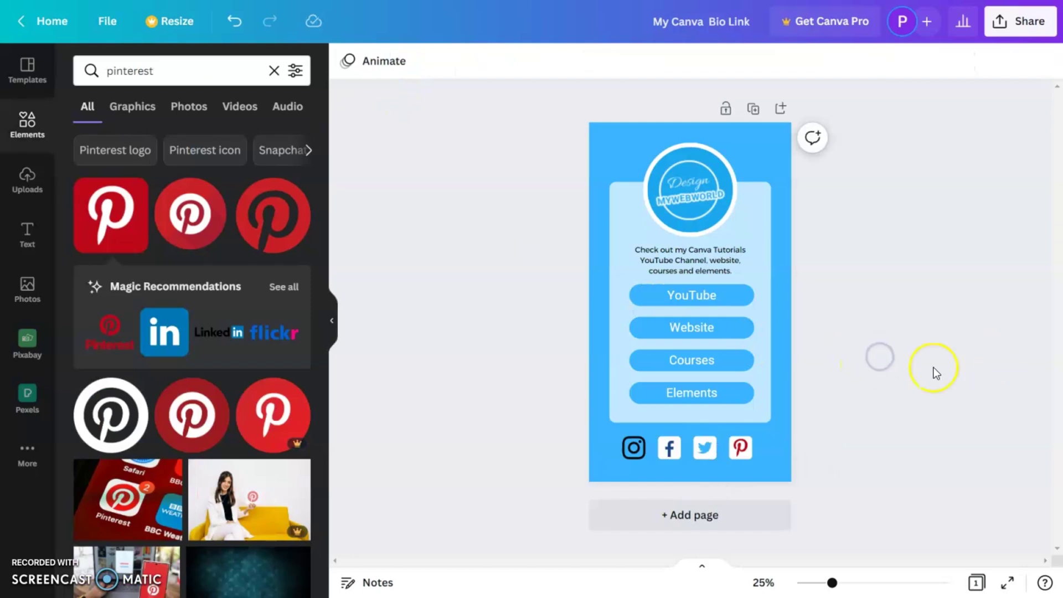
Recolour the Instagram icon below the card to white.
{"action": "left_click", "coordinate": [641, 442]}
{"action": "left_click", "coordinate": [347, 61]}
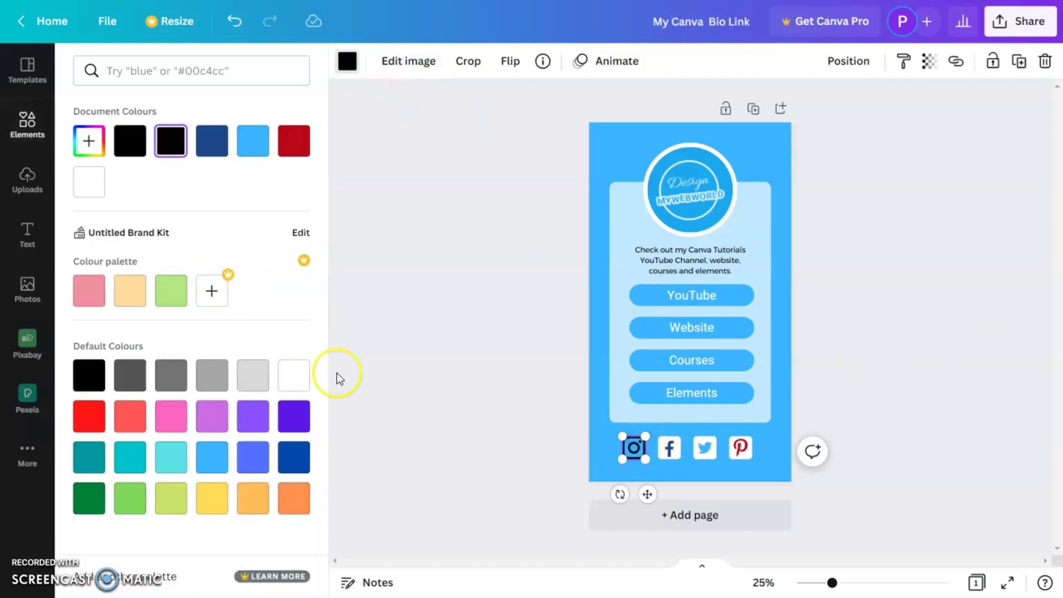
{"action": "left_click", "coordinate": [294, 376]}
{"action": "left_click", "coordinate": [912, 327]}
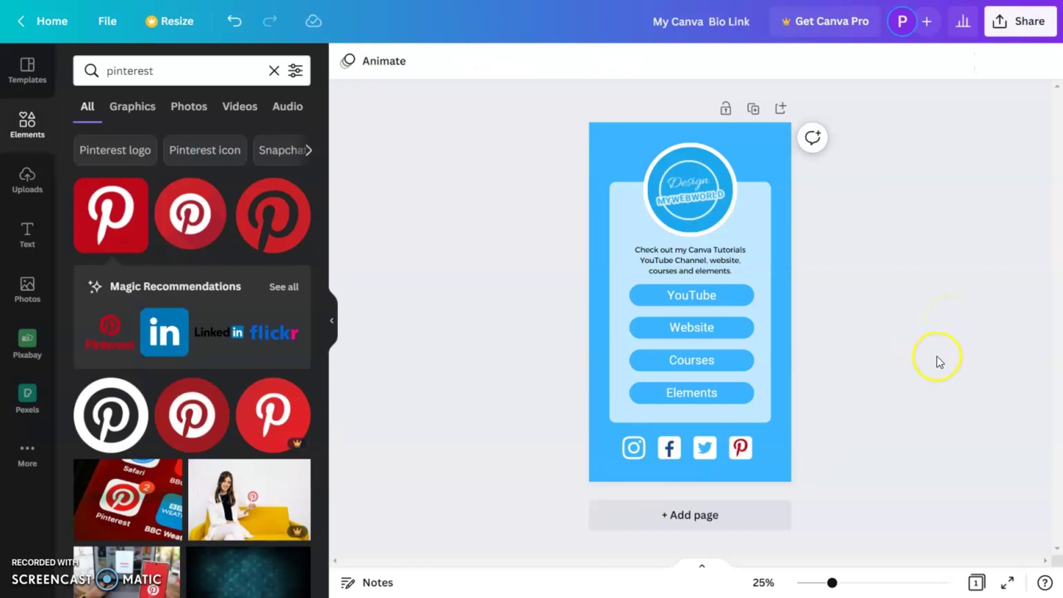
Ungroup the card's logo, intro text and link buttons so each element can be selected individually.
{"action": "left_click", "coordinate": [683, 298]}
{"action": "right_click", "coordinate": [676, 319]}
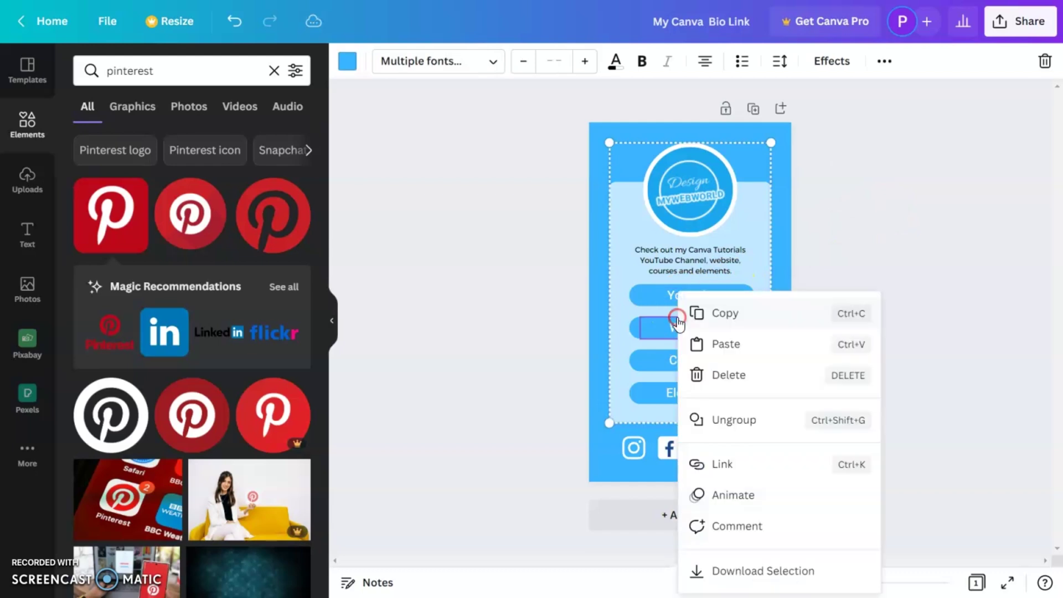
{"action": "left_click", "coordinate": [734, 419]}
{"action": "left_click", "coordinate": [811, 354]}
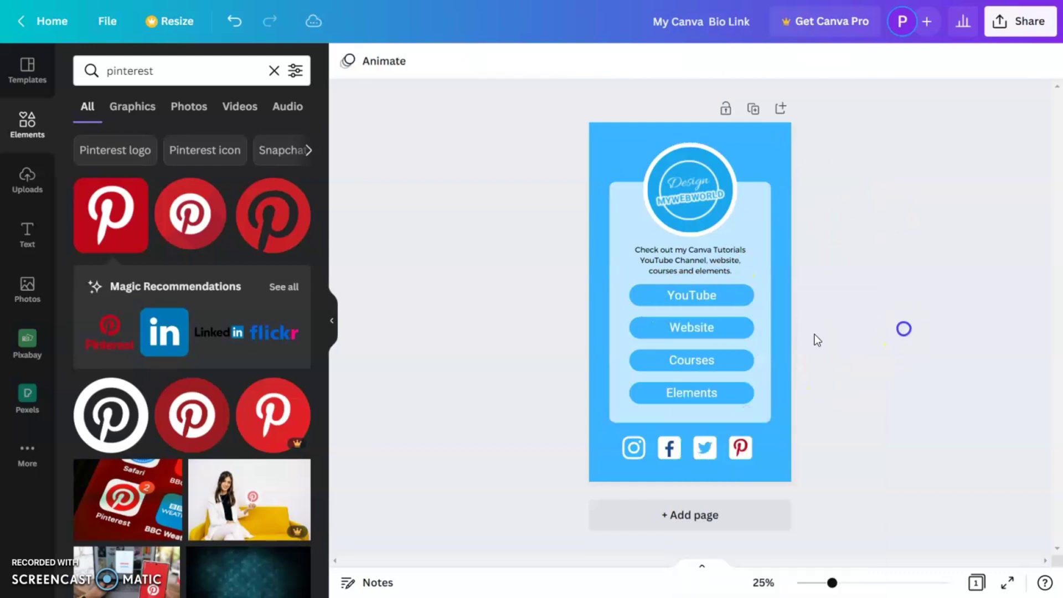
{"action": "left_click", "coordinate": [689, 330]}
{"action": "left_click", "coordinate": [847, 61]}
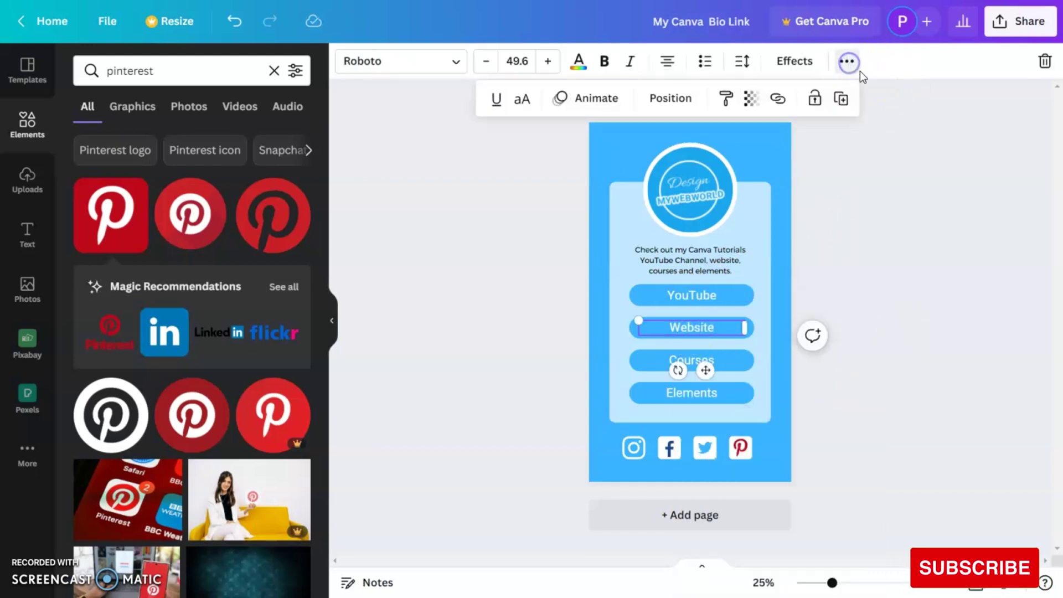
{"action": "left_click", "coordinate": [777, 101]}
{"action": "type", "text": "https://designmywebworld.my.canva.site/"}
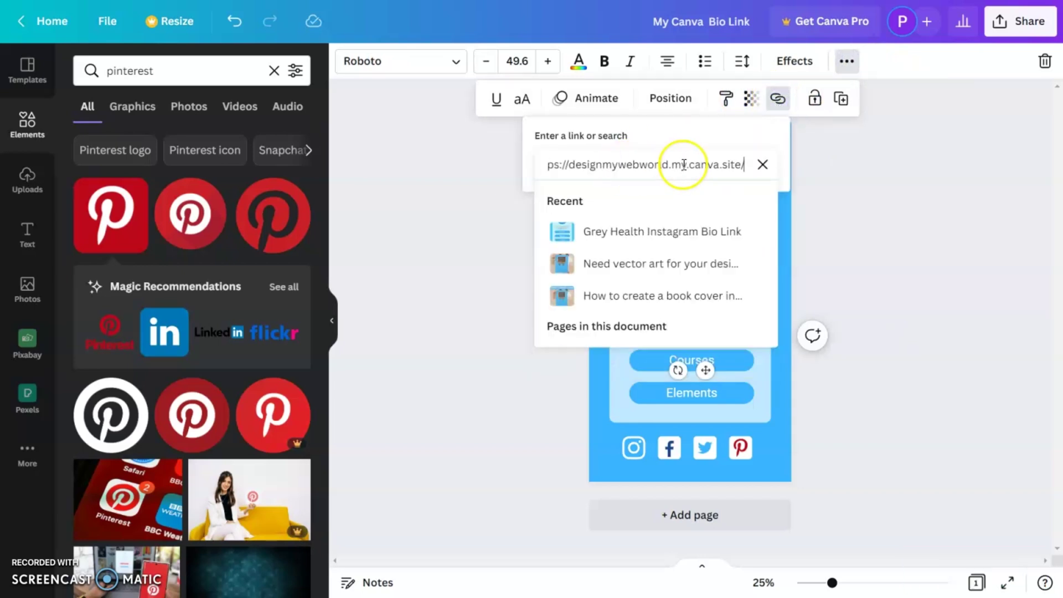
{"action": "key", "text": "Return"}
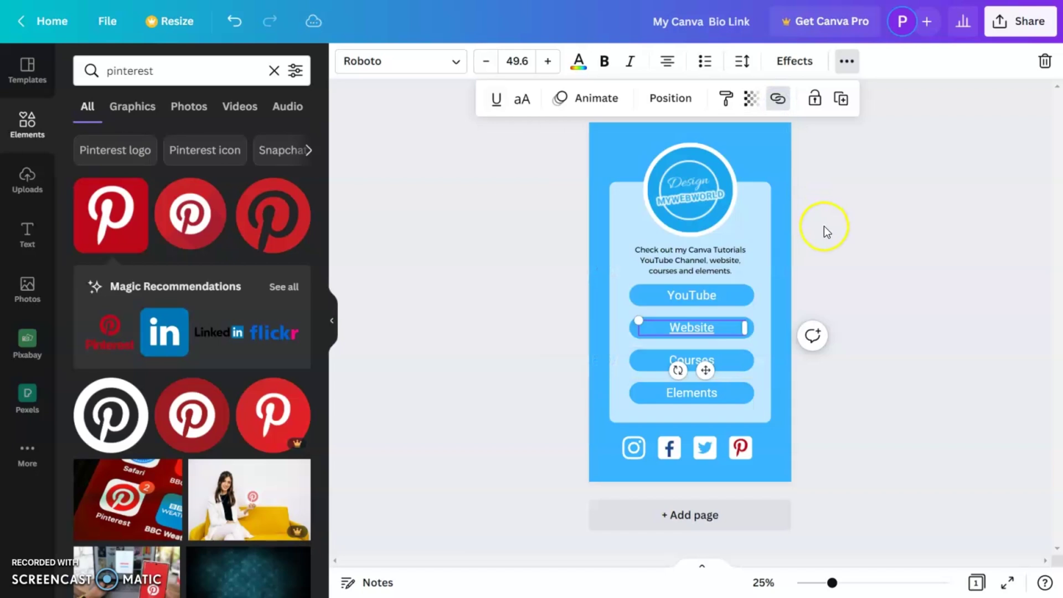
{"action": "left_click", "coordinate": [712, 364]}
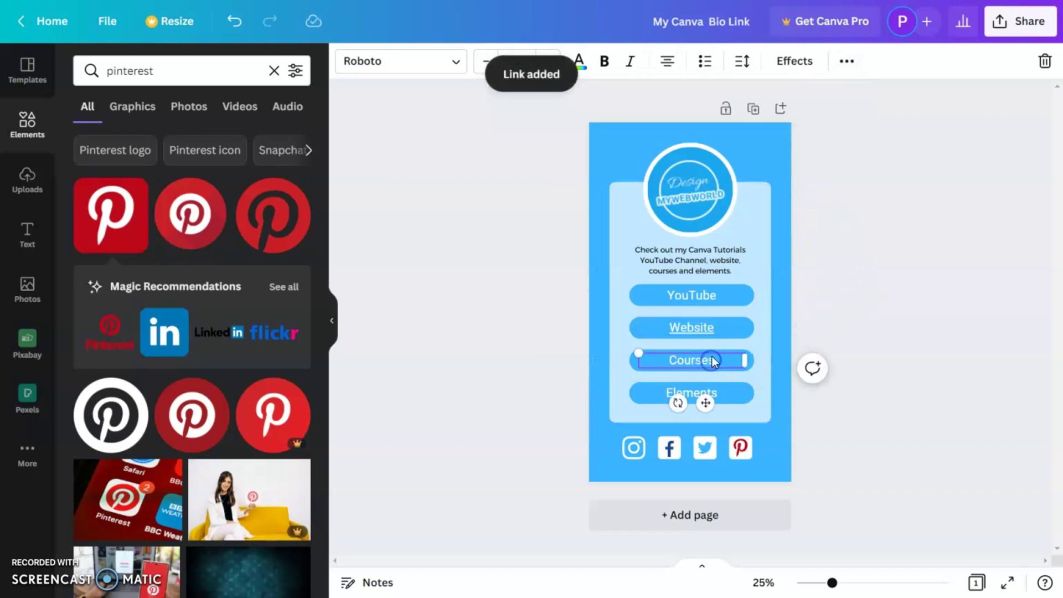
{"action": "left_click", "coordinate": [847, 65]}
{"action": "left_click", "coordinate": [777, 99]}
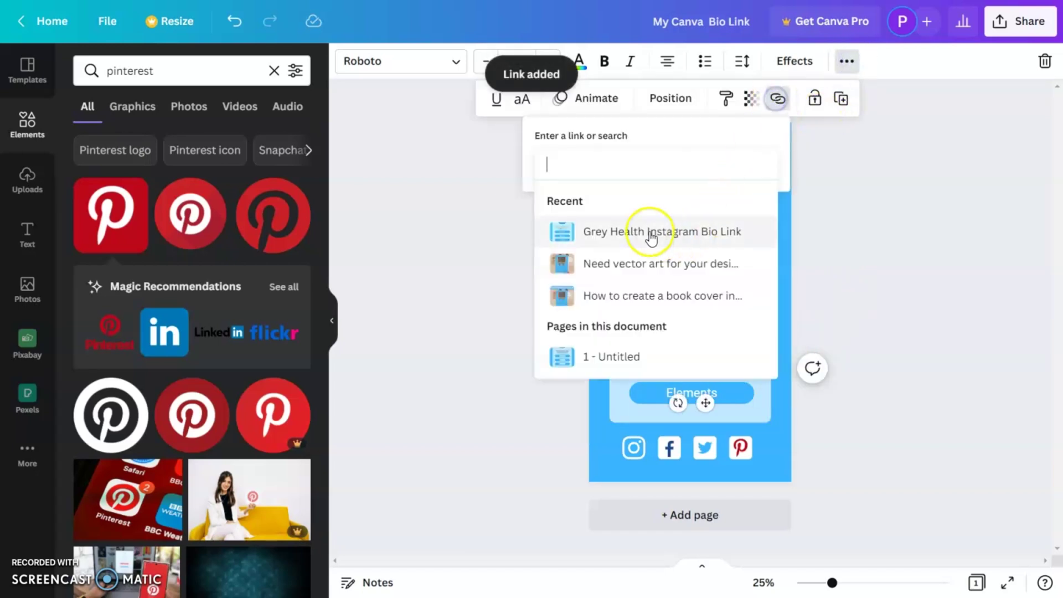
{"action": "left_click", "coordinate": [590, 166]}
{"action": "type", "text": "https://designmywebworld.my.canva.site/"}
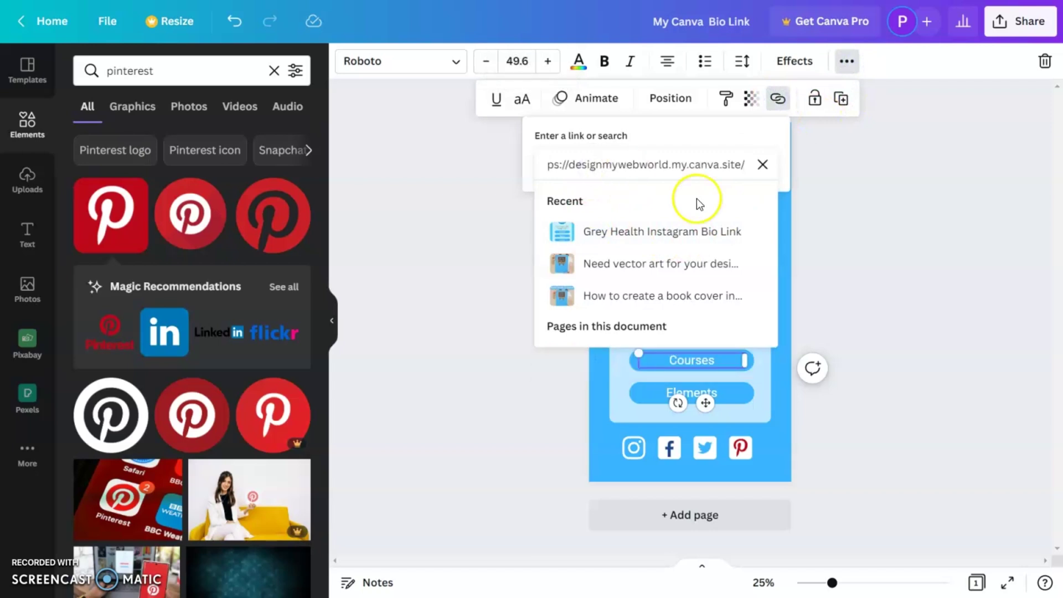
{"action": "key", "text": "Return"}
{"action": "left_click", "coordinate": [935, 316]}
Link the YouTube button text to the videos page of the YouTube channel using the copied URL.
{"action": "left_click", "coordinate": [689, 294]}
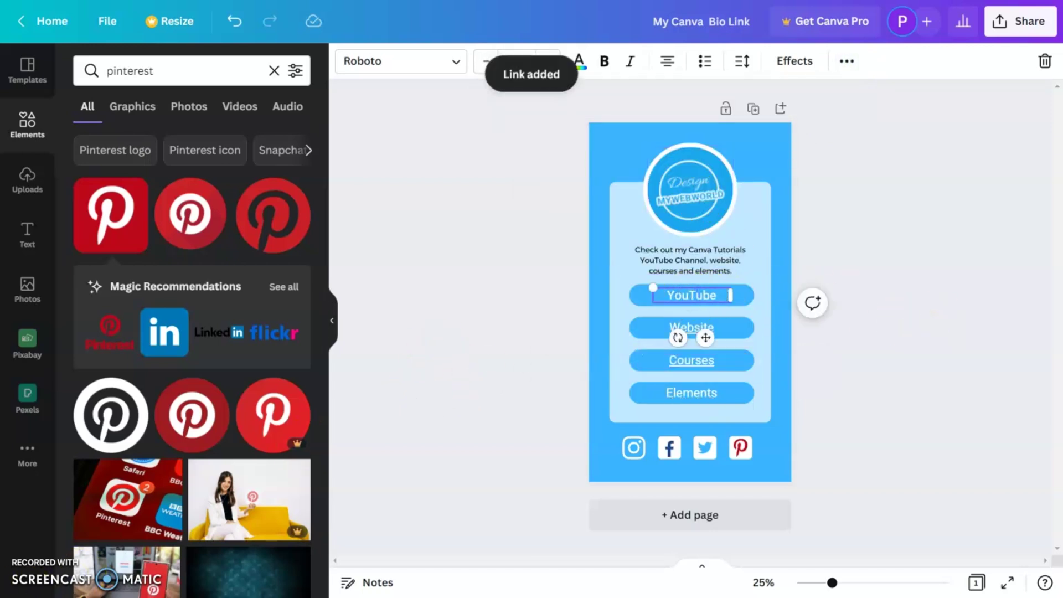
{"action": "left_click", "coordinate": [895, 321]}
{"action": "left_click", "coordinate": [705, 297]}
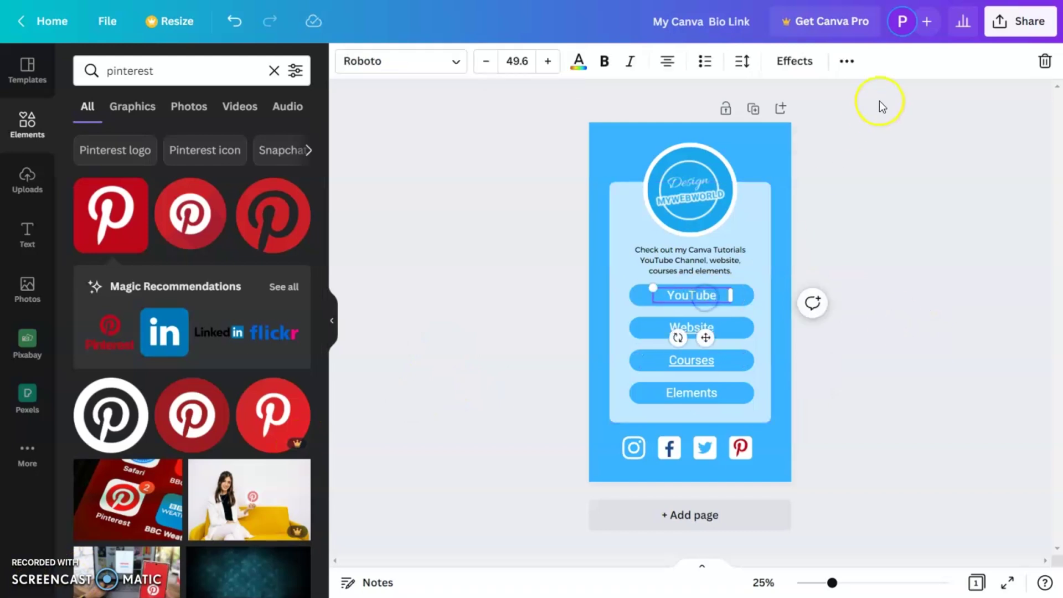
{"action": "left_click", "coordinate": [847, 64]}
{"action": "left_click", "coordinate": [778, 101]}
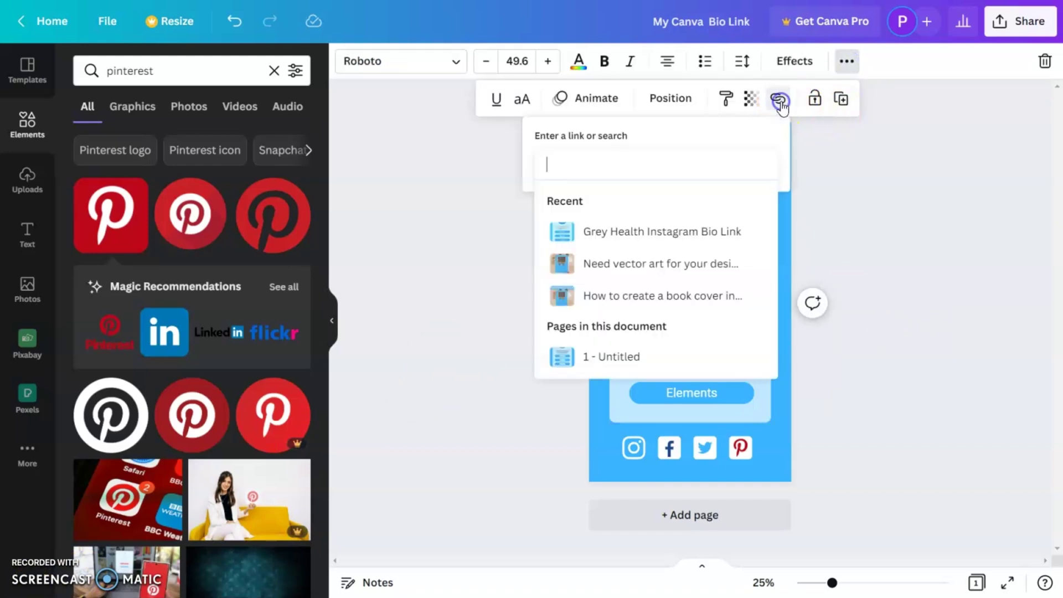
{"action": "key", "text": "ctrl+v"}
{"action": "triple_click", "coordinate": [608, 165]}
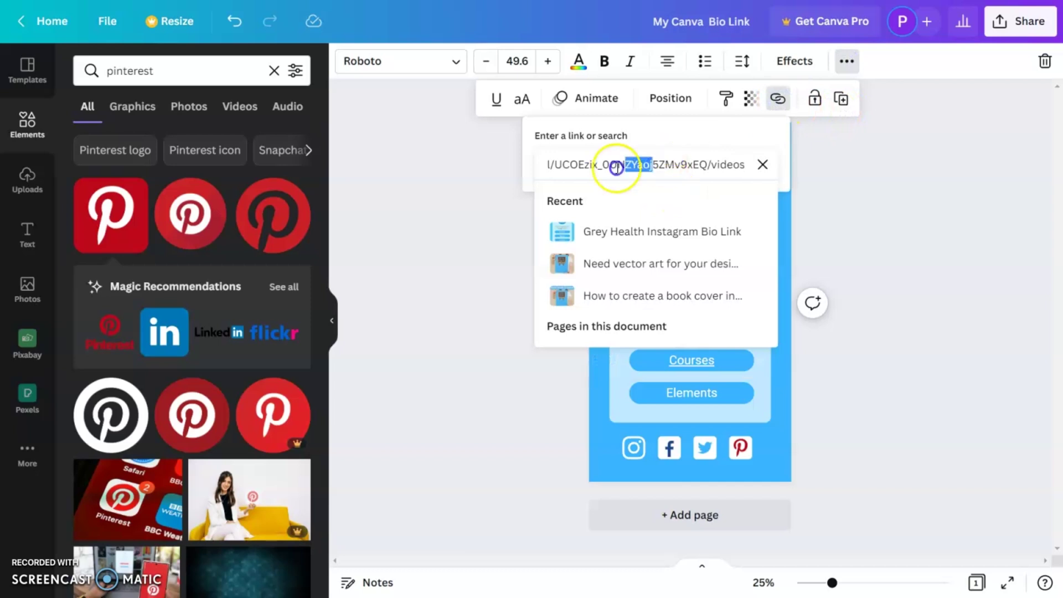
{"action": "left_click", "coordinate": [694, 164]}
{"action": "key", "text": "Return"}
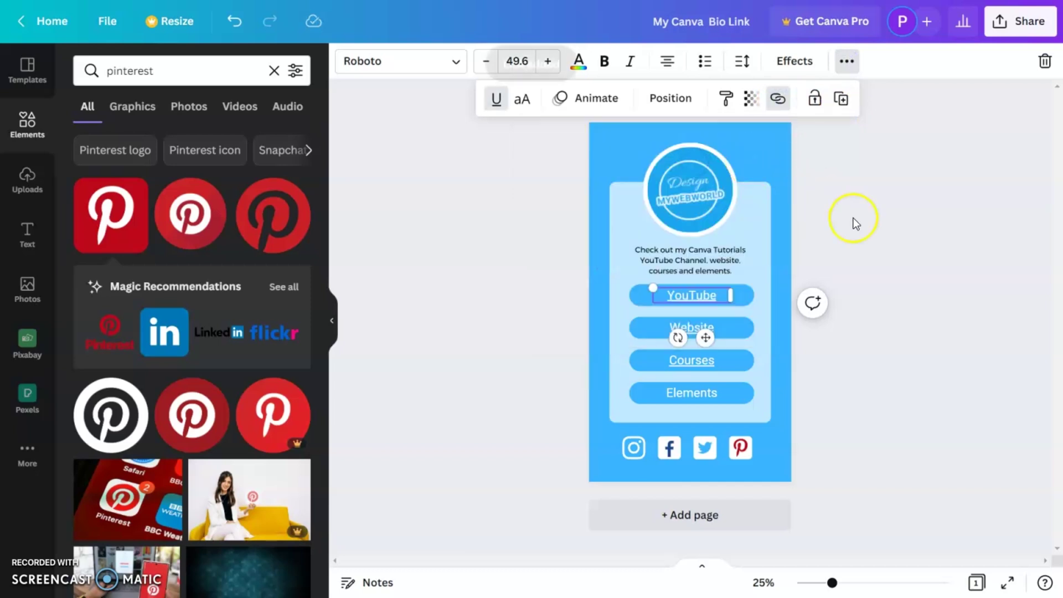
{"action": "left_click", "coordinate": [863, 340]}
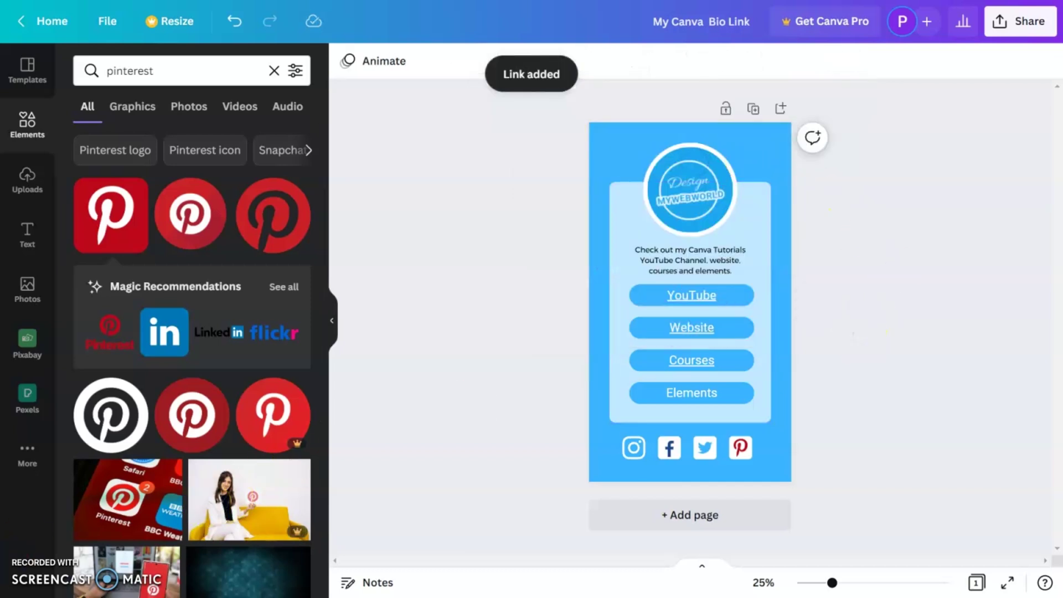
Link the Elements button text to the Canva creator page canva.com/p/reallycreatives-images/.
{"action": "left_click", "coordinate": [702, 392]}
{"action": "left_click", "coordinate": [846, 61]}
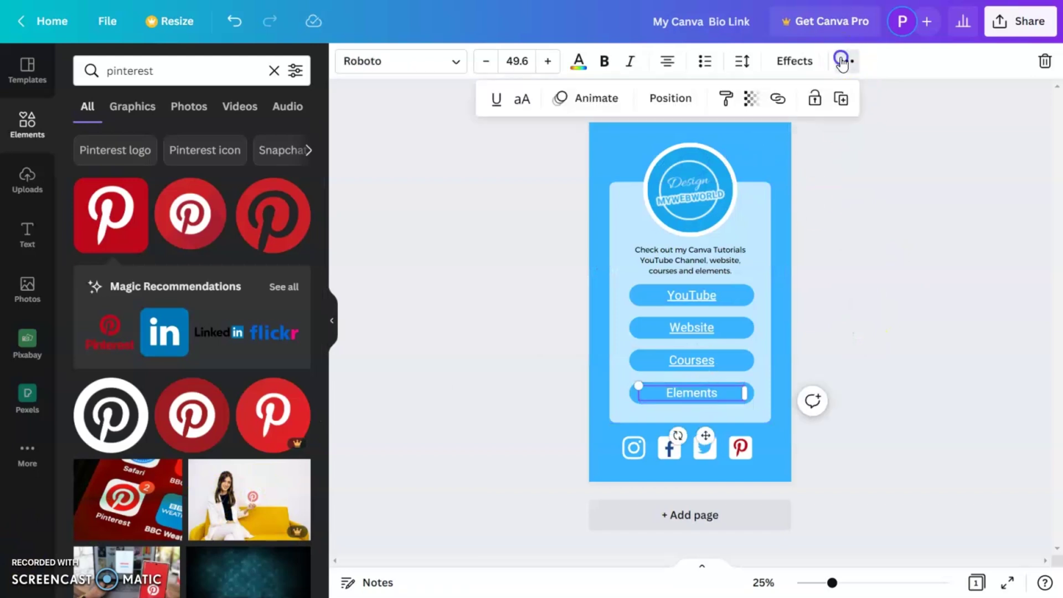
{"action": "left_click", "coordinate": [777, 99]}
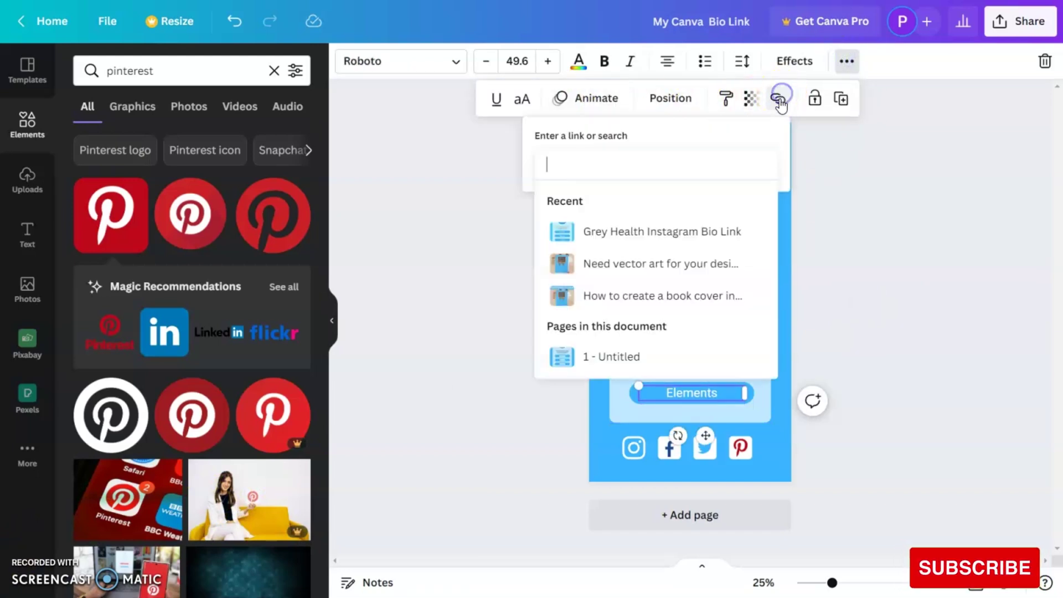
{"action": "type", "text": "https://www.canva.com/p/reallycreativeimages/"}
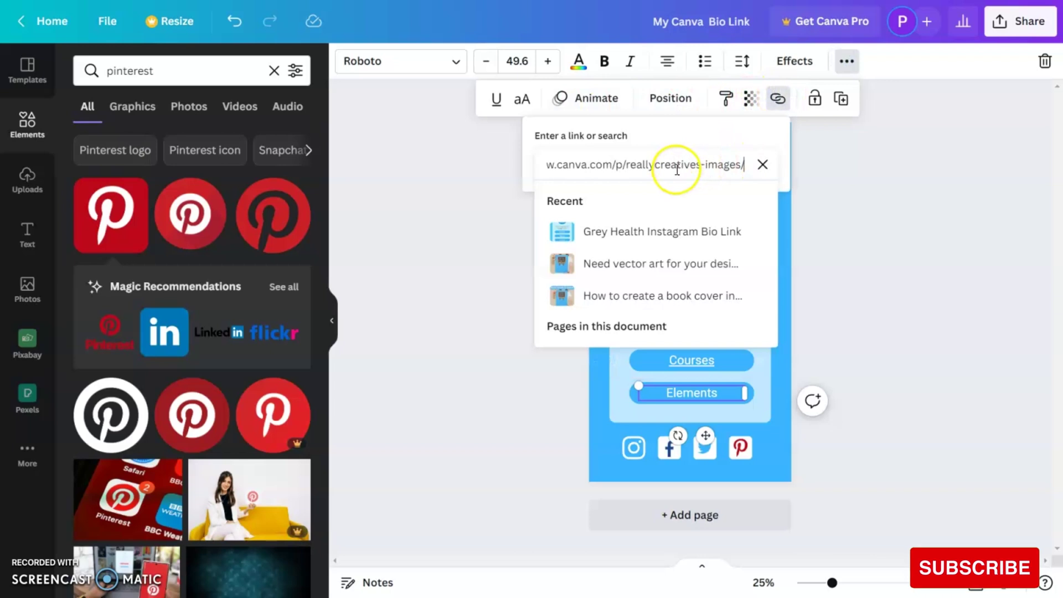
{"action": "left_click_drag", "start_coordinate": [677, 165], "coordinate": [531, 177]}
{"action": "left_click", "coordinate": [719, 163]}
{"action": "key", "text": "Return"}
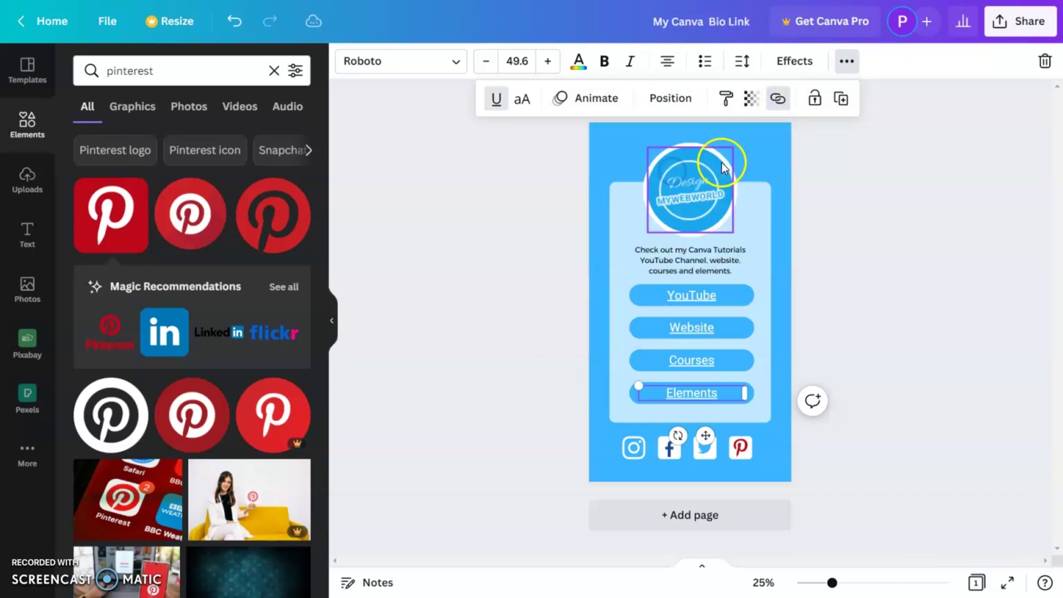
{"action": "left_click", "coordinate": [935, 327]}
{"action": "left_click", "coordinate": [634, 452]}
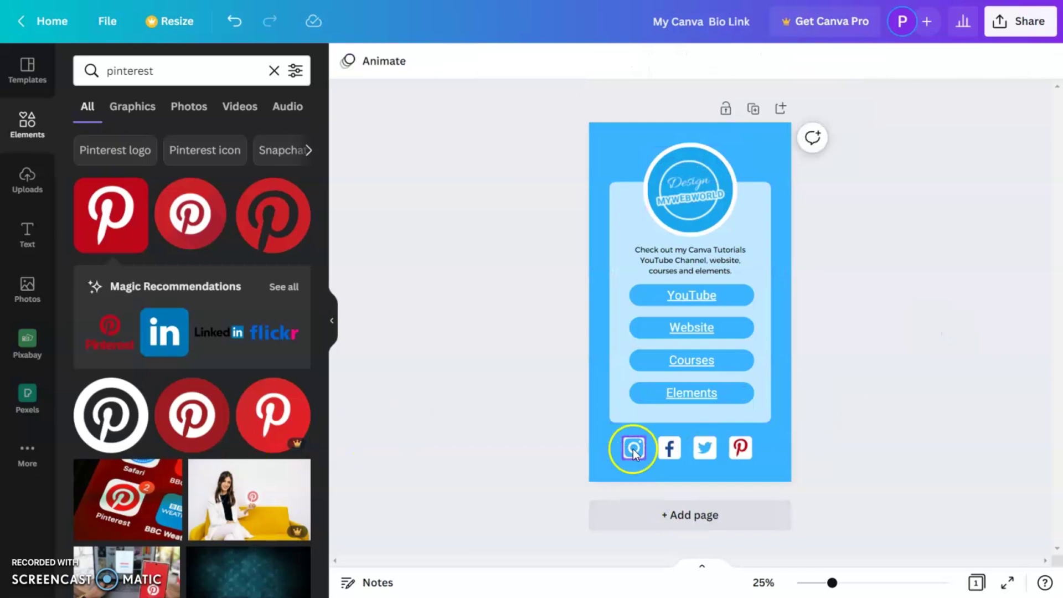
{"action": "left_click", "coordinate": [947, 65]}
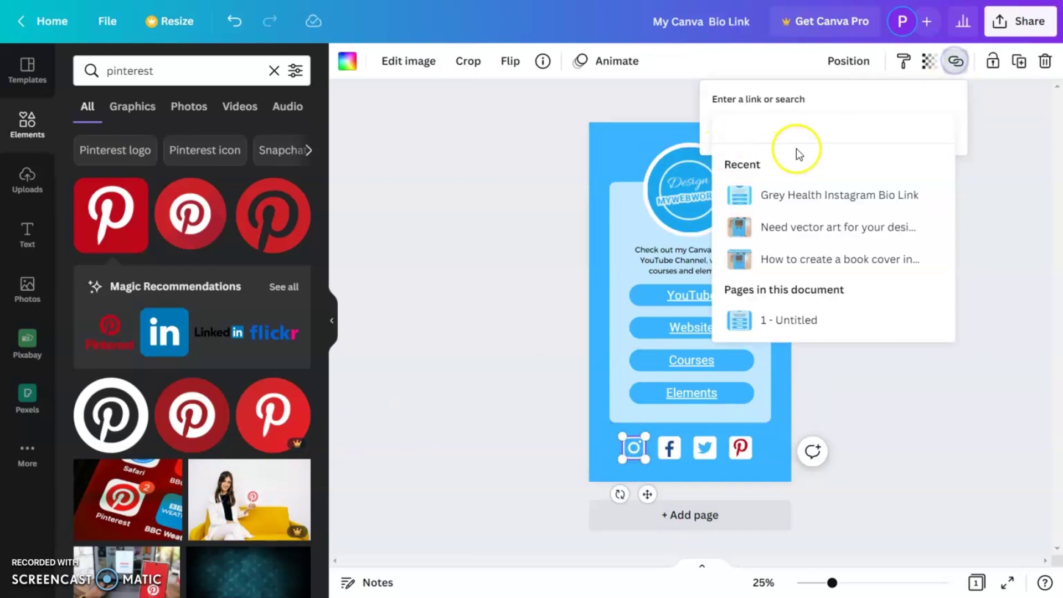
{"action": "type", "text": "https://www.instagram.com/designmywebworld"}
{"action": "left_click", "coordinate": [876, 127]}
{"action": "key", "text": "Return"}
{"action": "left_click", "coordinate": [903, 355]}
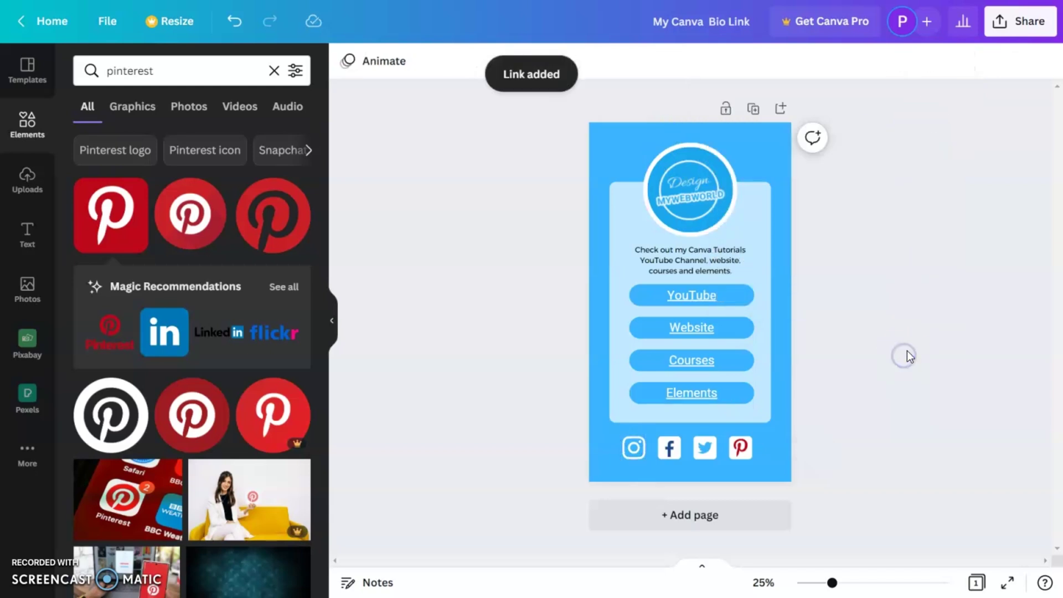
{"action": "left_click", "coordinate": [710, 452]}
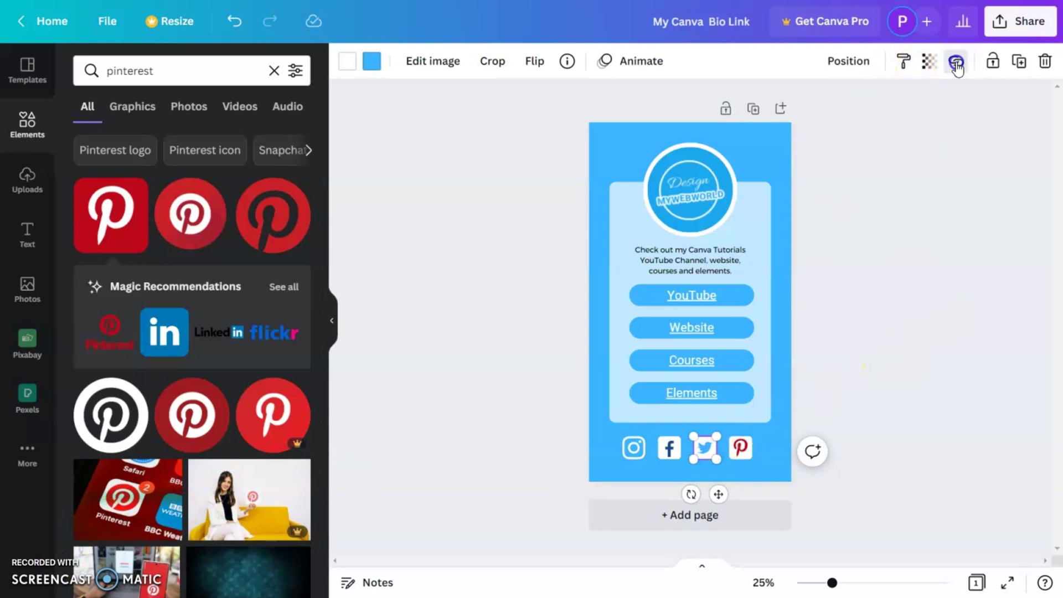
{"action": "left_click", "coordinate": [957, 62]}
{"action": "right_click", "coordinate": [762, 134]}
{"action": "left_click", "coordinate": [834, 270]}
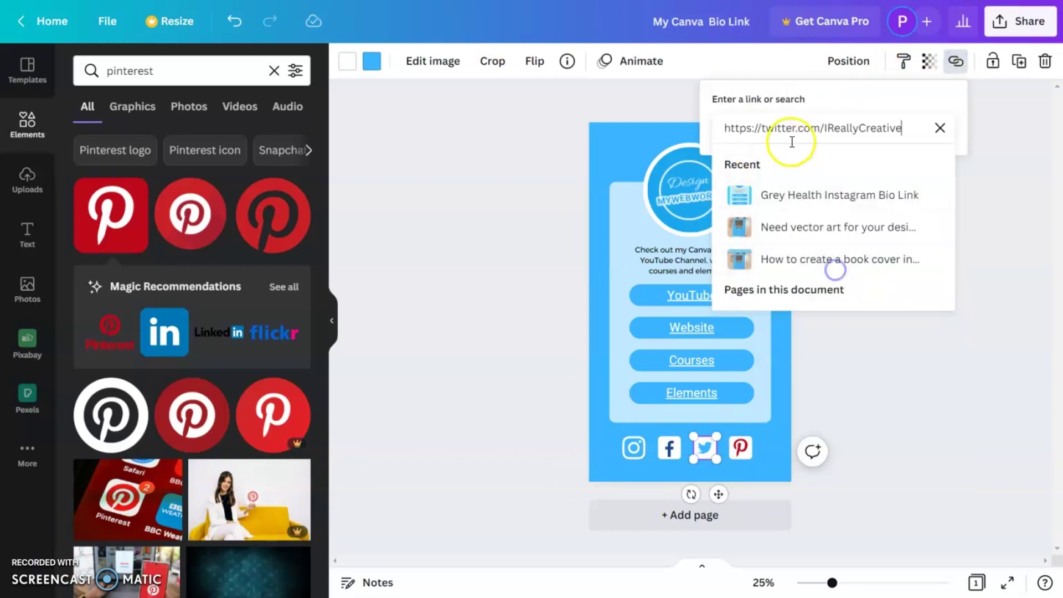
{"action": "key", "text": "Return"}
{"action": "left_click", "coordinate": [916, 281]}
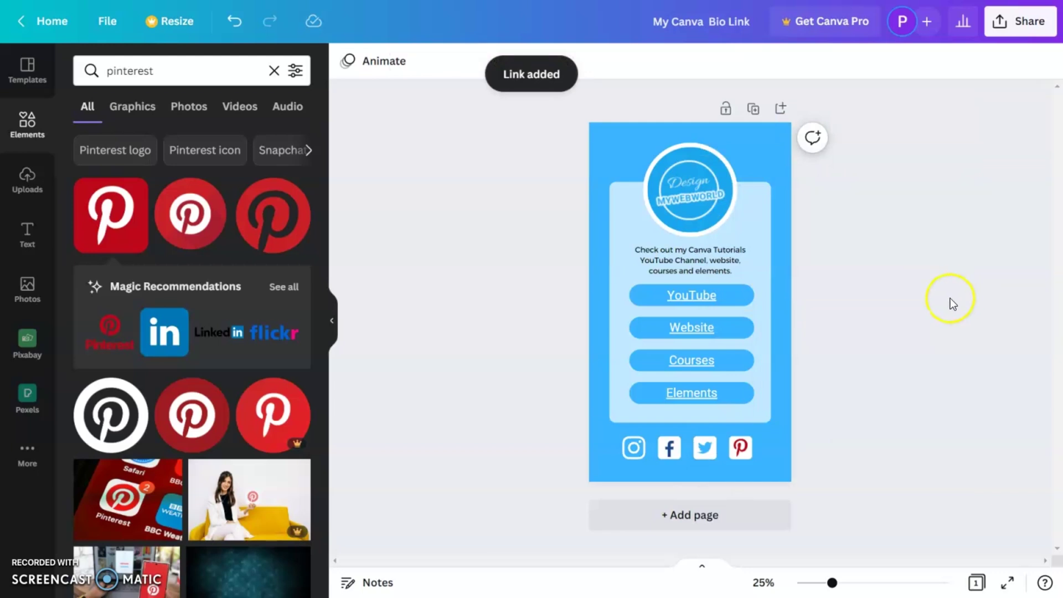
{"action": "left_click", "coordinate": [623, 149]}
{"action": "left_click", "coordinate": [375, 220]}
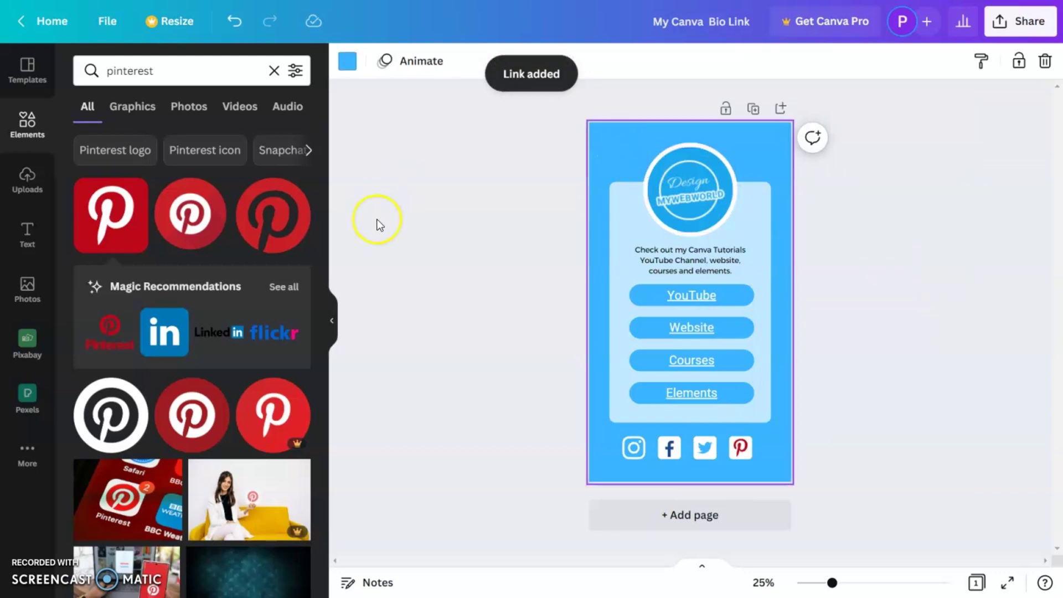
{"action": "left_click", "coordinate": [273, 70]}
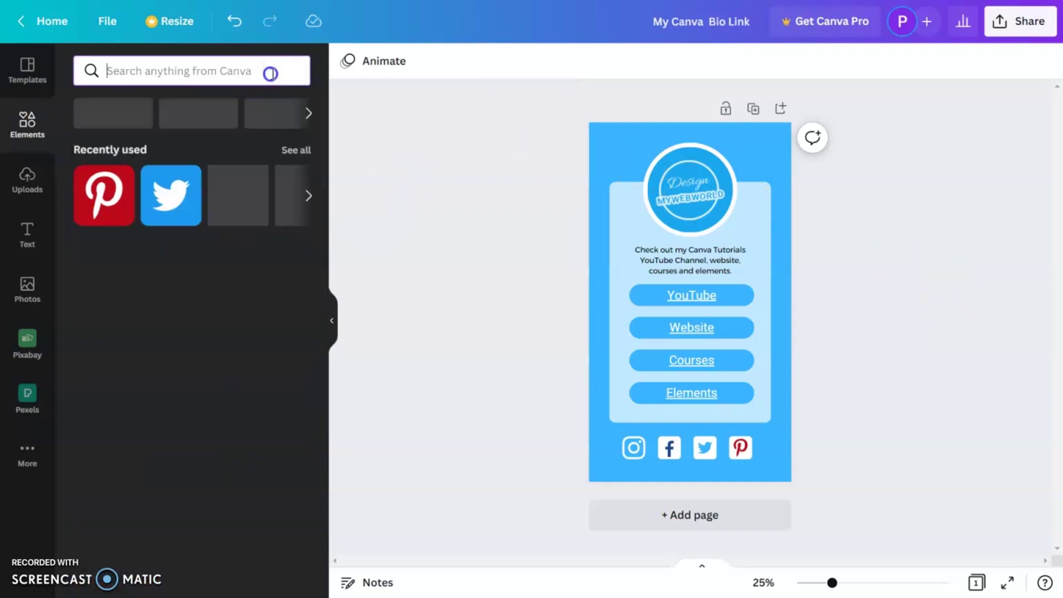
{"action": "left_click", "coordinate": [201, 69]}
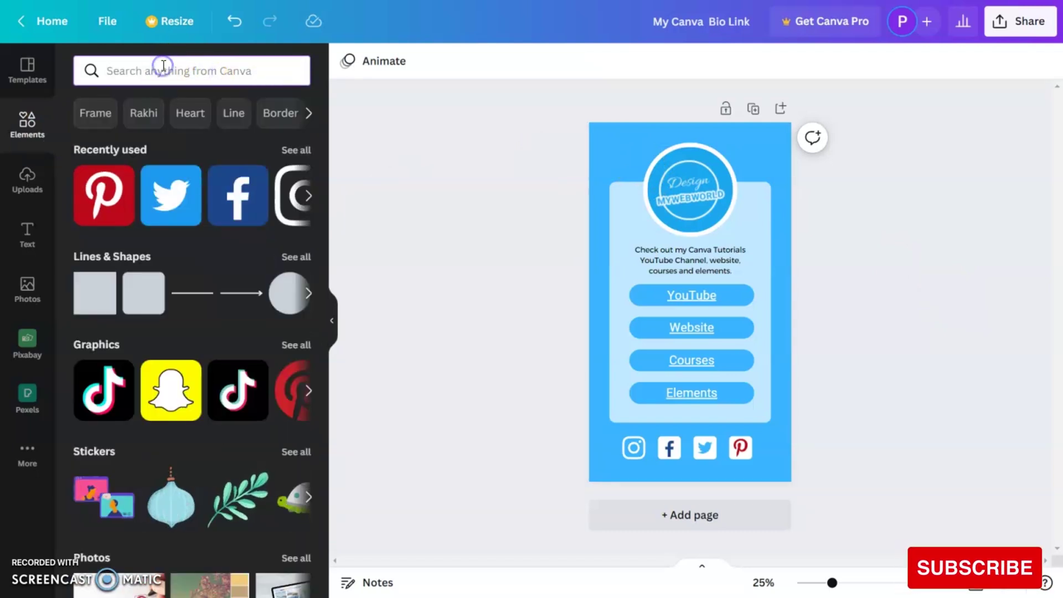
{"action": "left_click", "coordinate": [175, 68]}
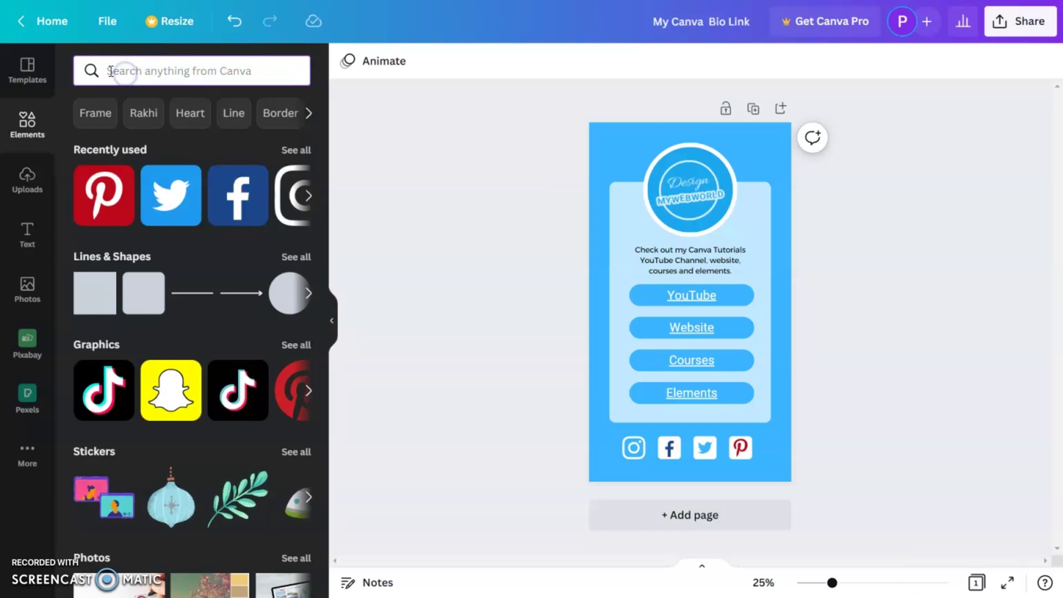
{"action": "type", "text": "r"}
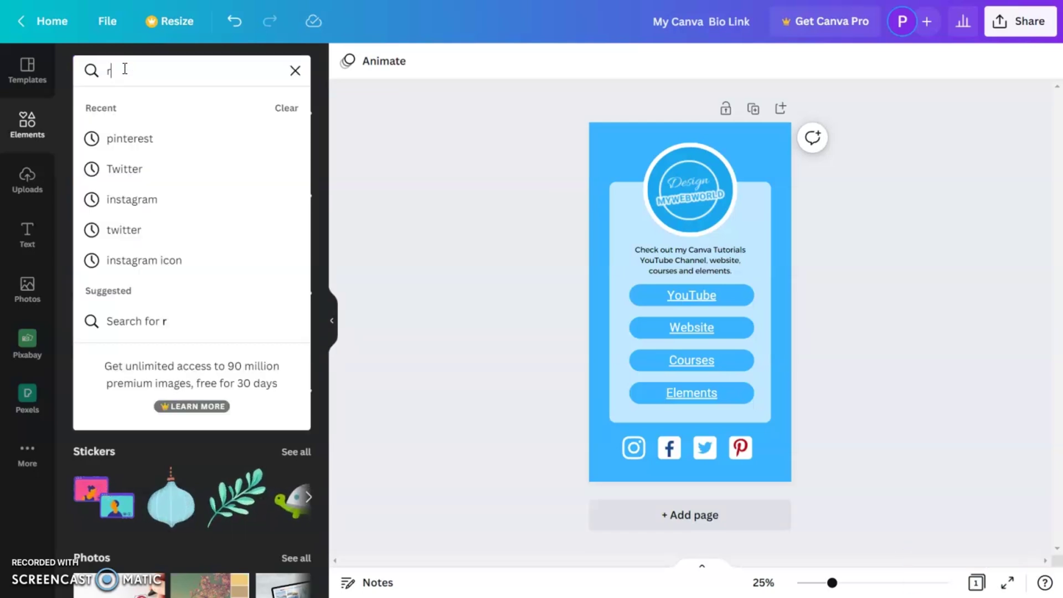
{"action": "type", "text": "e"}
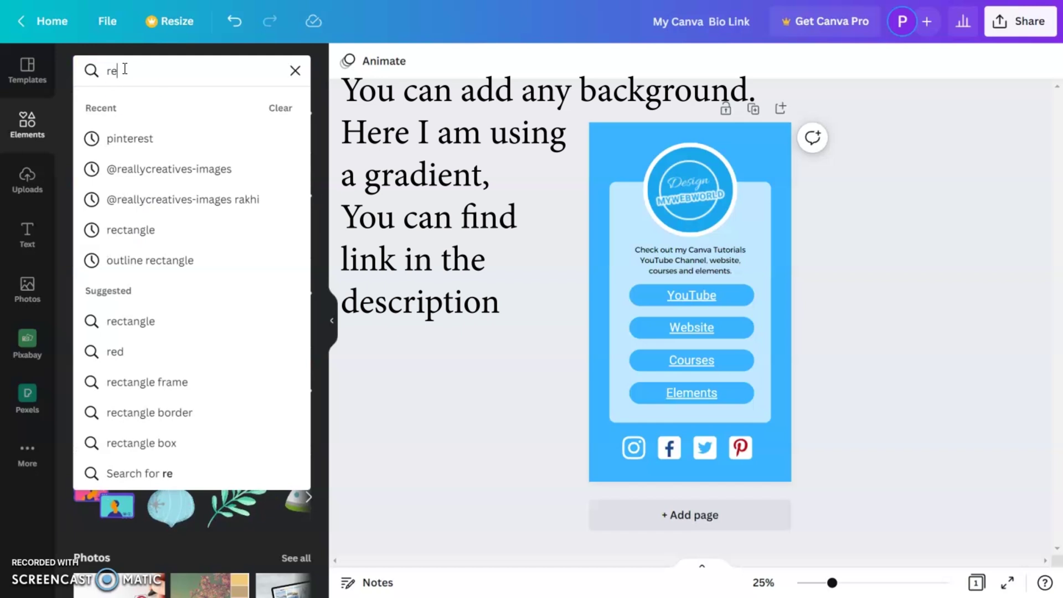
{"action": "left_click", "coordinate": [177, 169]}
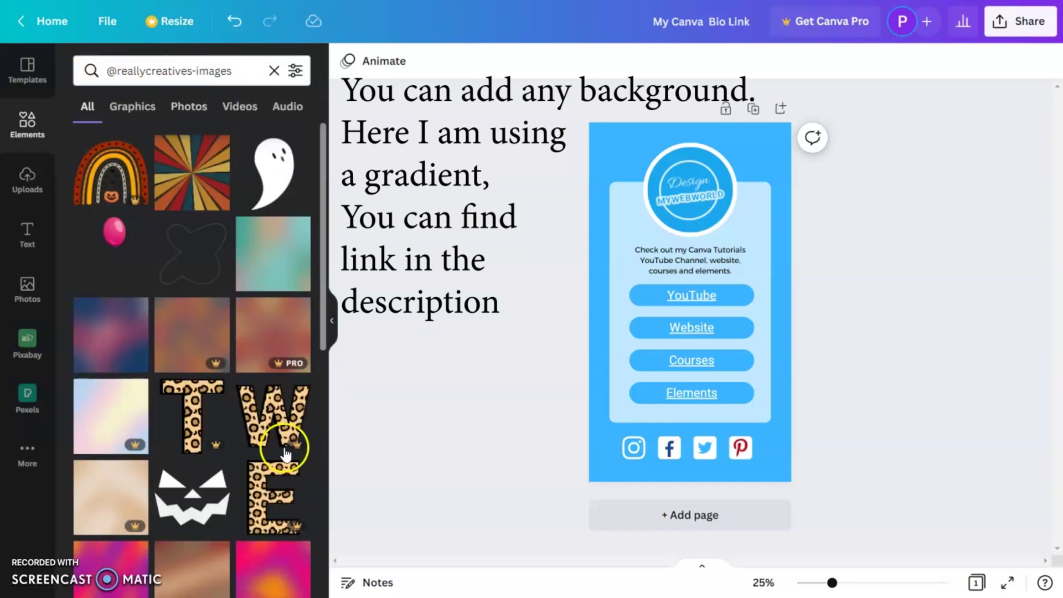
{"action": "scroll", "coordinate": [285, 419], "scroll_direction": "down", "scroll_amount": 10}
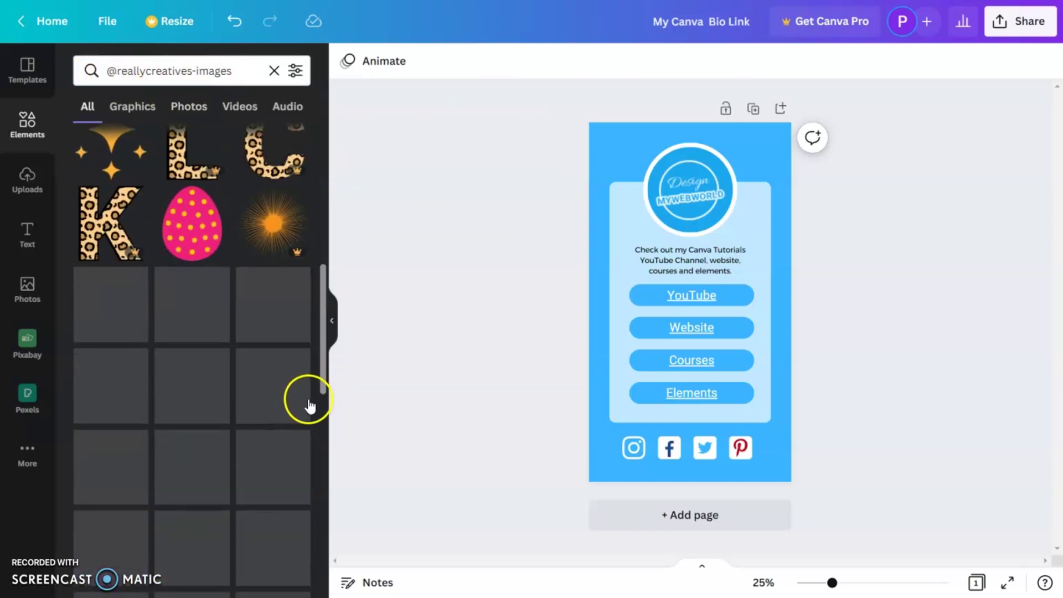
{"action": "scroll", "coordinate": [290, 396], "scroll_direction": "down", "scroll_amount": 5}
{"action": "scroll", "coordinate": [290, 396], "scroll_direction": "down", "scroll_amount": 5}
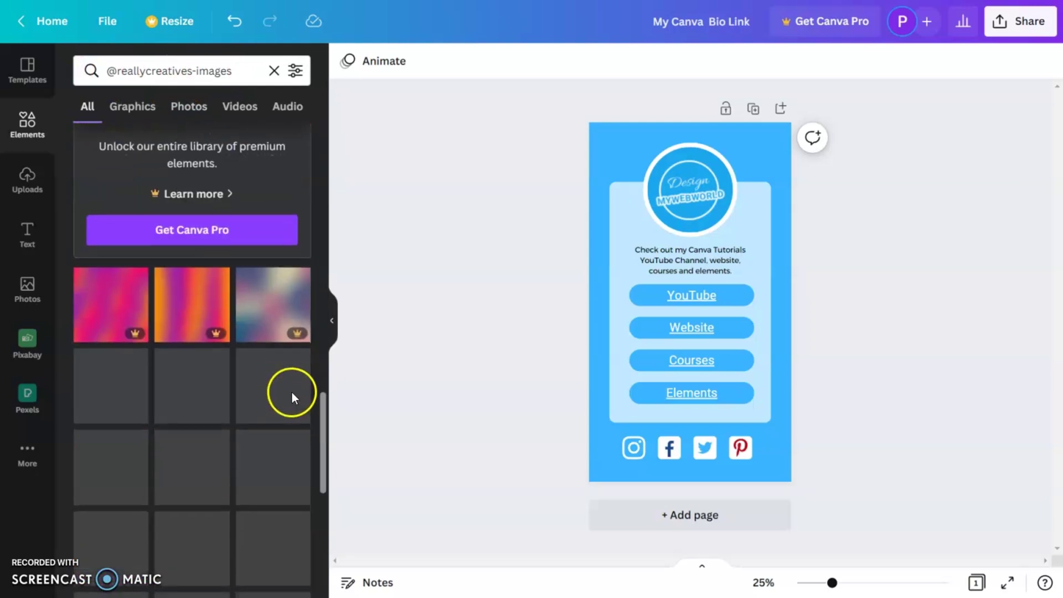
{"action": "scroll", "coordinate": [294, 399], "scroll_direction": "down", "scroll_amount": 5}
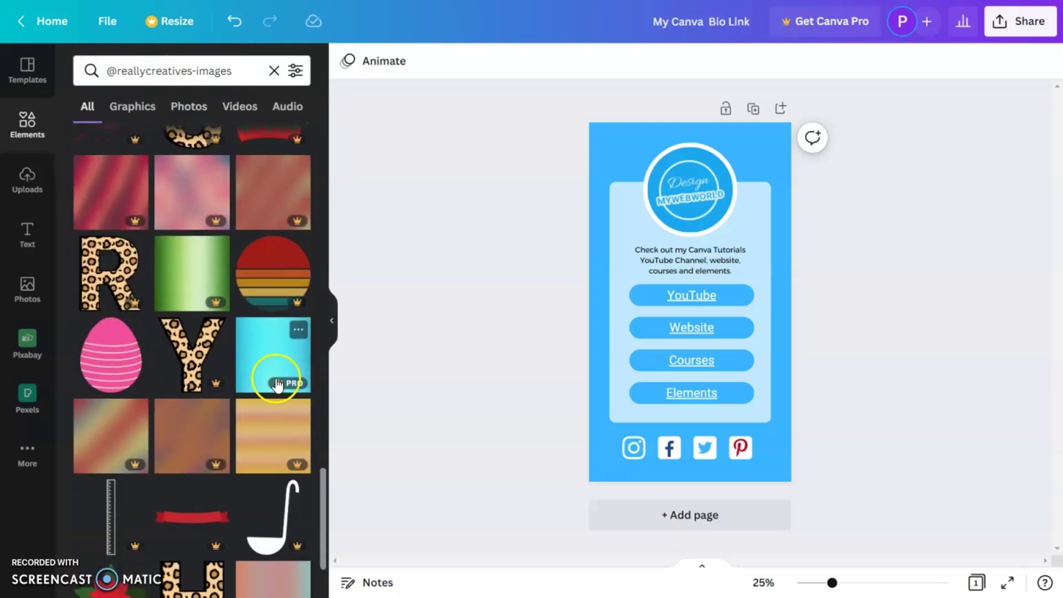
{"action": "left_click", "coordinate": [259, 347]}
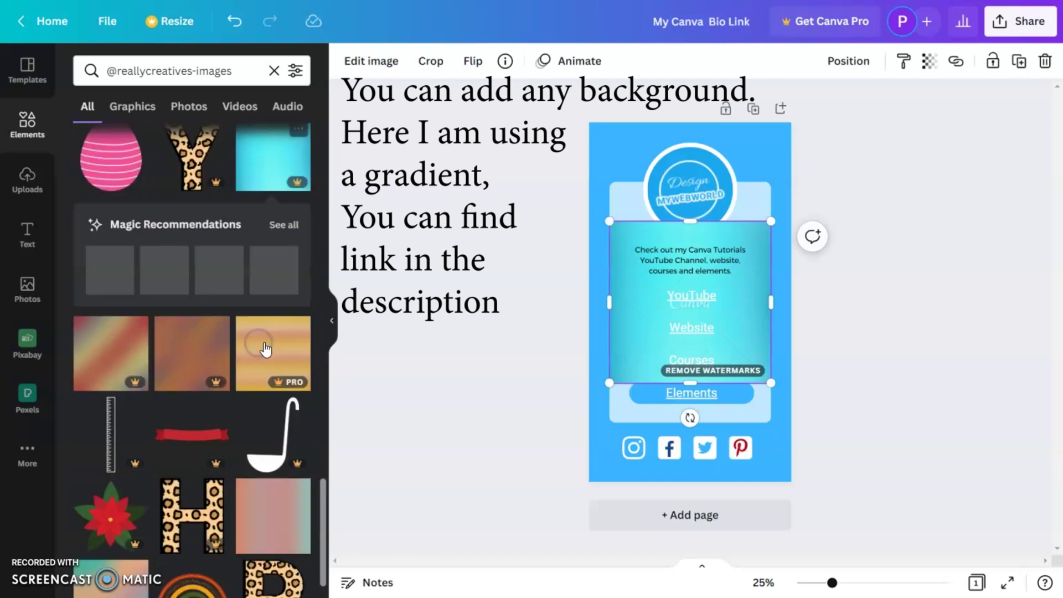
Enlarge the cyan gradient image so it covers the whole page.
{"action": "left_click_drag", "start_coordinate": [791, 202], "coordinate": [800, 188]}
{"action": "left_click_drag", "start_coordinate": [695, 188], "coordinate": [690, 122]}
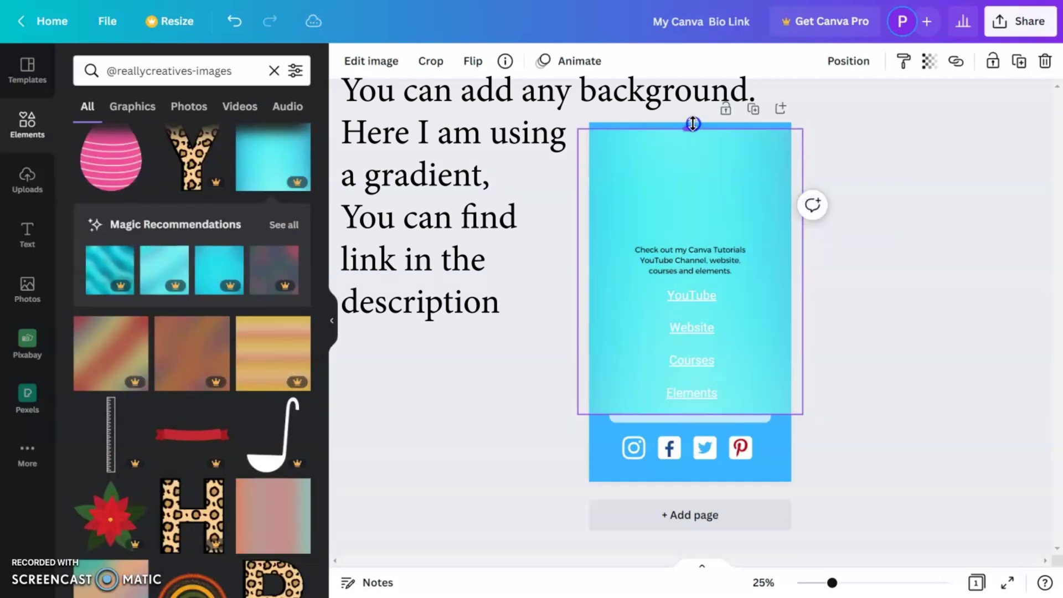
{"action": "left_click_drag", "start_coordinate": [690, 414], "coordinate": [690, 482]}
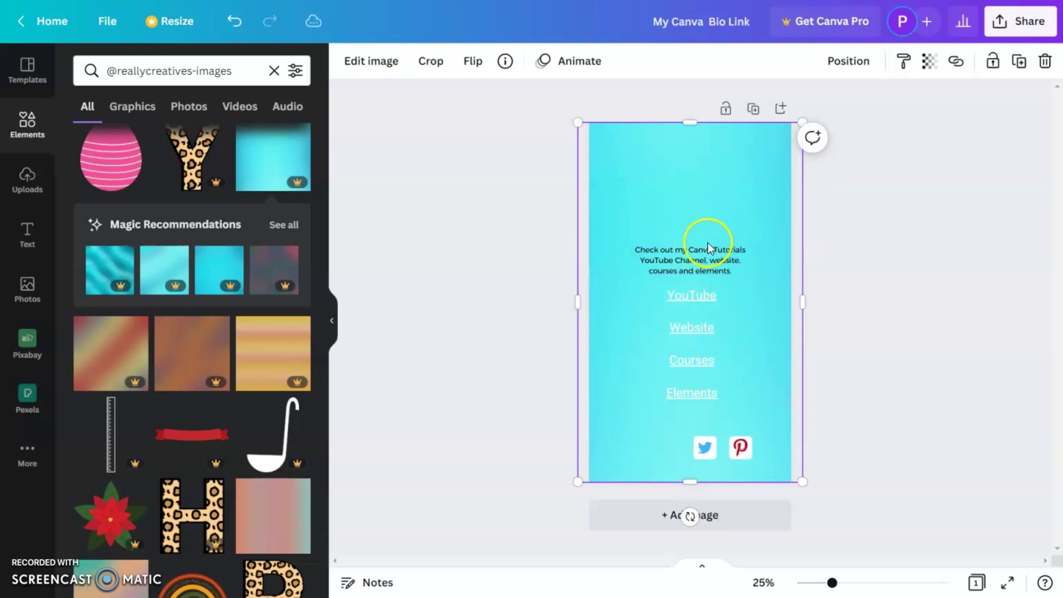
Send the gradient image backward behind the logo, card, buttons and social media icons.
{"action": "key", "text": "ctrl+bracketleft"}
{"action": "key", "text": "ctrl+bracketleft"}
{"action": "key", "text": "ctrl+bracketleft"}
{"action": "key", "text": "ctrl+bracketleft"}
{"action": "key", "text": "ctrl+bracketleft"}
{"action": "key", "text": "ctrl+bracketleft"}
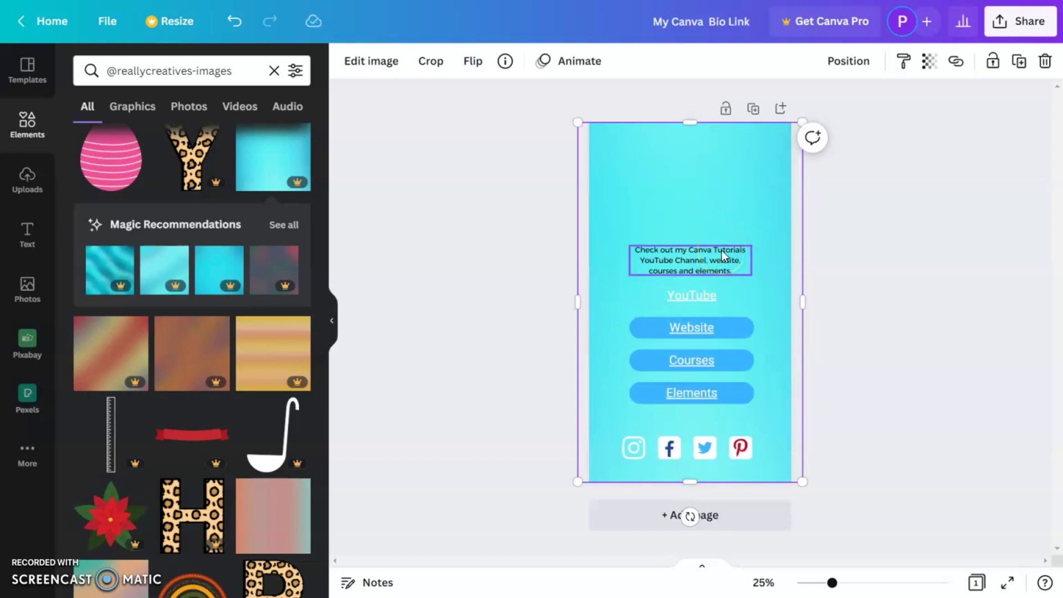
Make the gradient image partly transparent so it blends with the blue page background, and deselect it.
{"action": "left_click", "coordinate": [932, 66]}
{"action": "left_click", "coordinate": [843, 123]}
{"action": "left_click_drag", "start_coordinate": [843, 127], "coordinate": [848, 129]}
{"action": "left_click", "coordinate": [905, 265]}
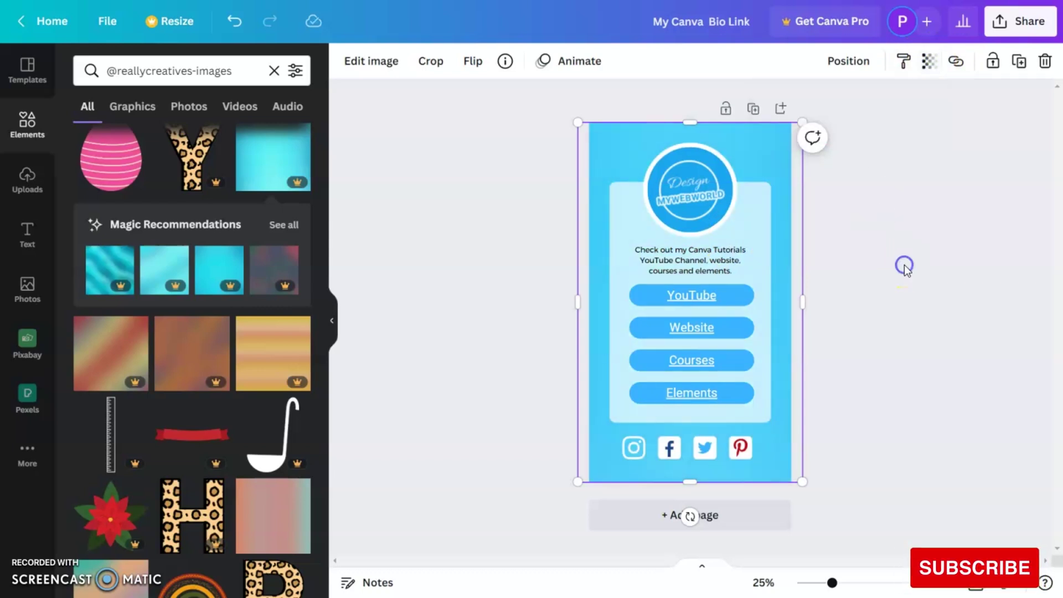
{"action": "left_click", "coordinate": [966, 276]}
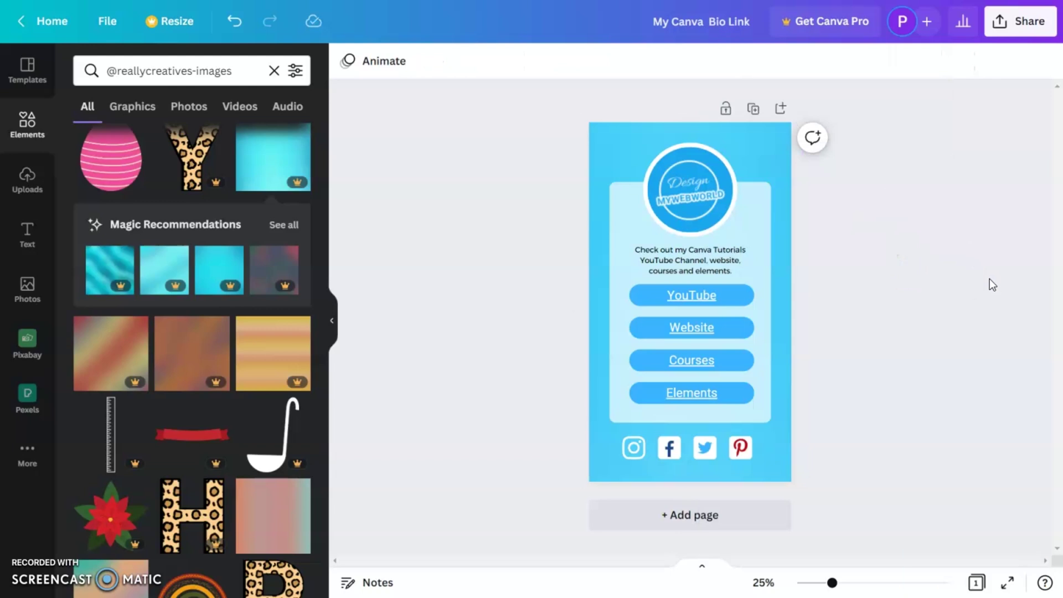
Share the bio link design as a website and open the resulting page.
{"action": "left_click", "coordinate": [1006, 36]}
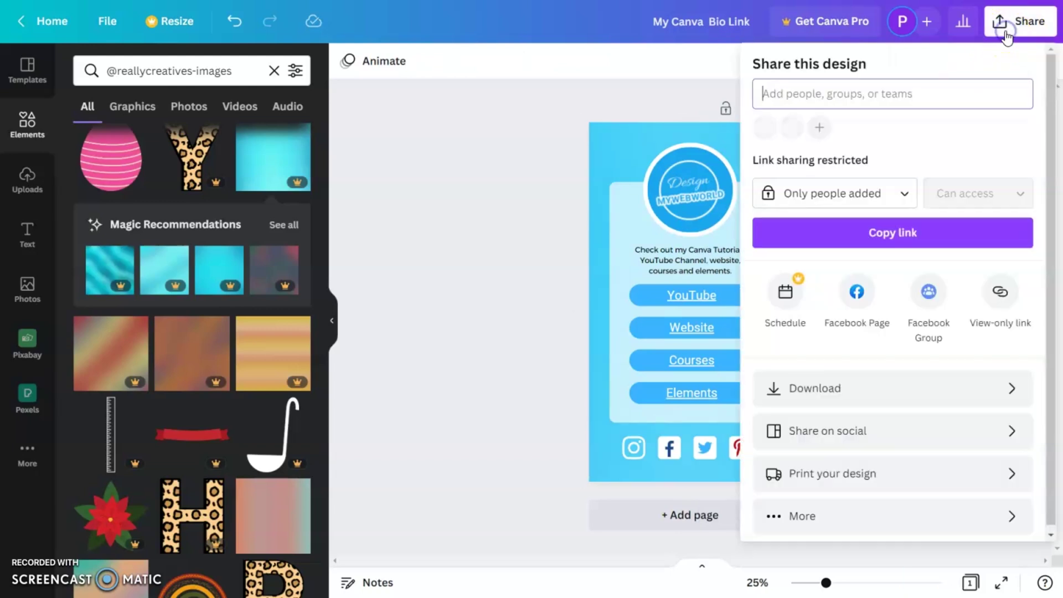
{"action": "left_click", "coordinate": [800, 516]}
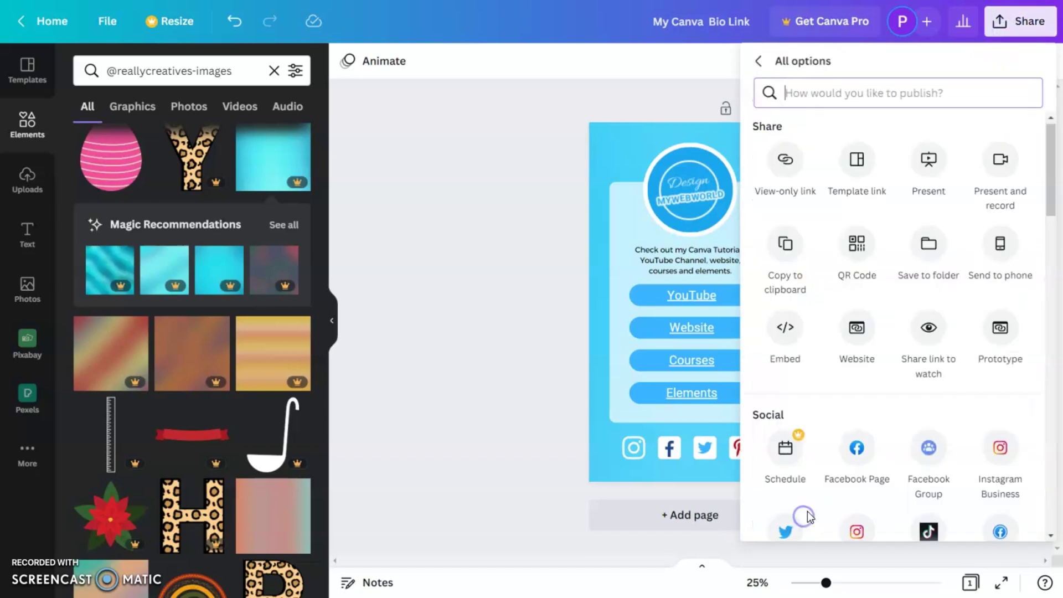
{"action": "left_click", "coordinate": [854, 334]}
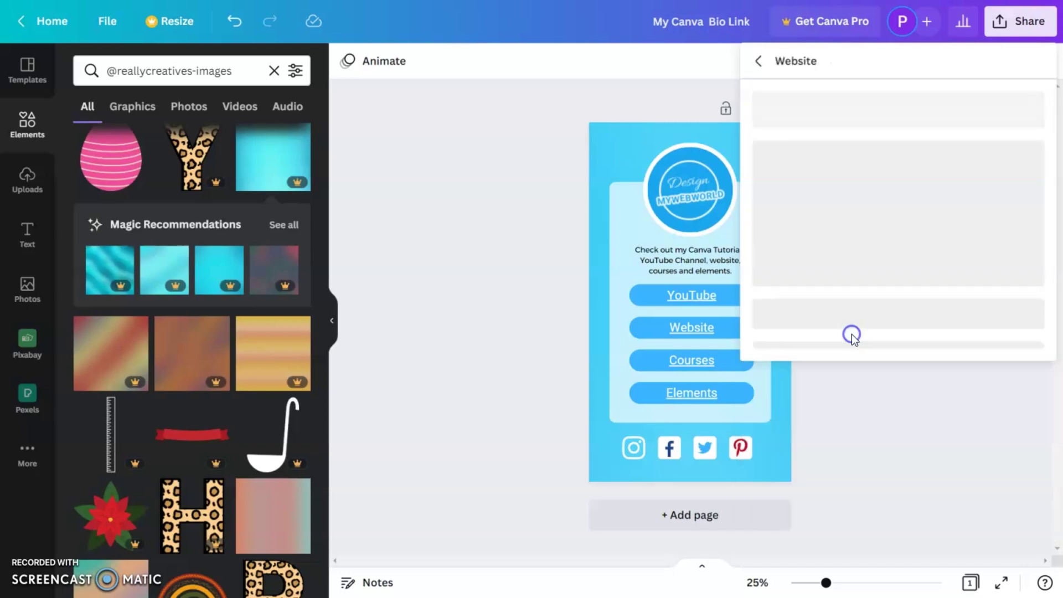
{"action": "left_click", "coordinate": [864, 410]}
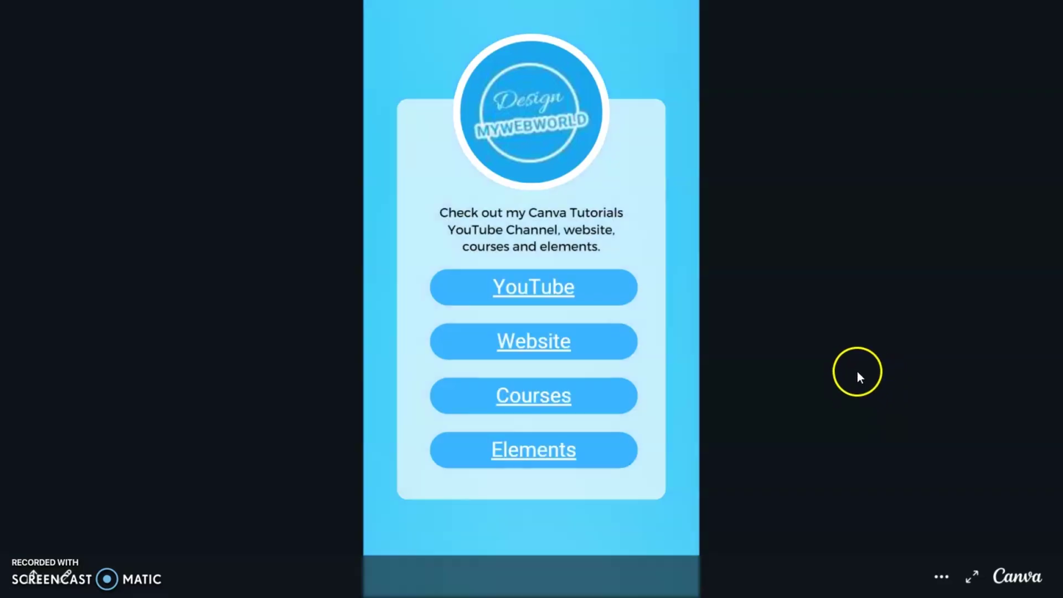
Test the YouTube link on the bio page and look through the channel's videos.
{"action": "left_click", "coordinate": [511, 296]}
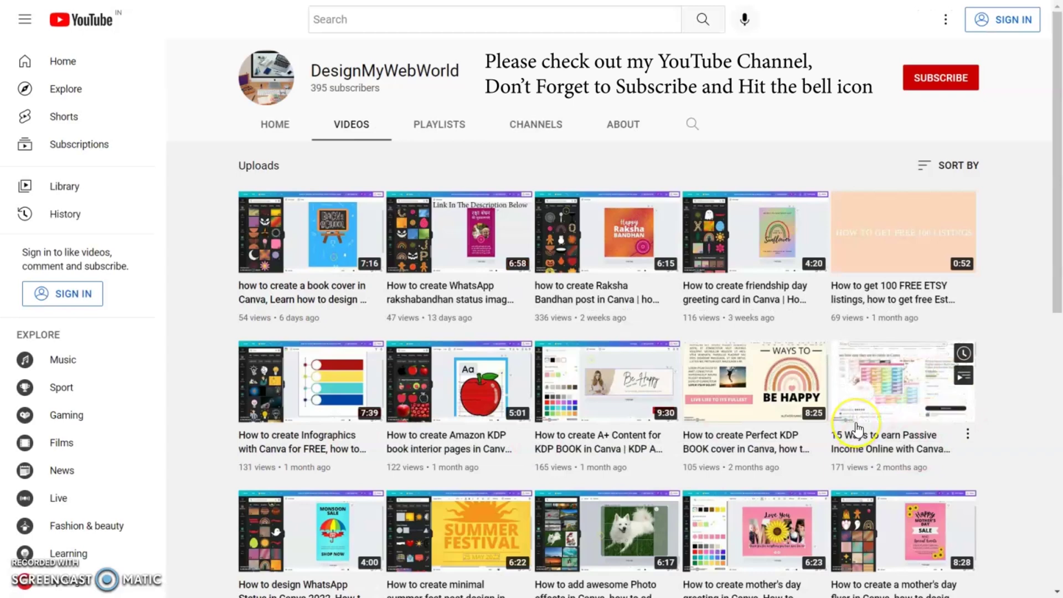
{"action": "scroll", "coordinate": [857, 428], "scroll_direction": "down", "scroll_amount": 9}
{"action": "scroll", "coordinate": [858, 424], "scroll_direction": "up", "scroll_amount": 5}
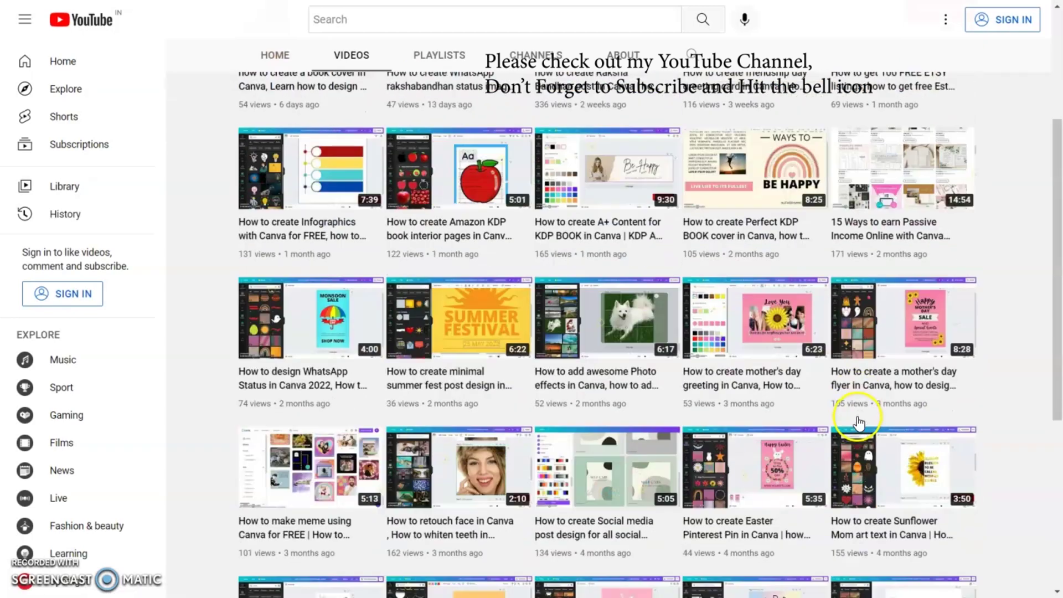
{"action": "scroll", "coordinate": [858, 424], "scroll_direction": "up", "scroll_amount": 4}
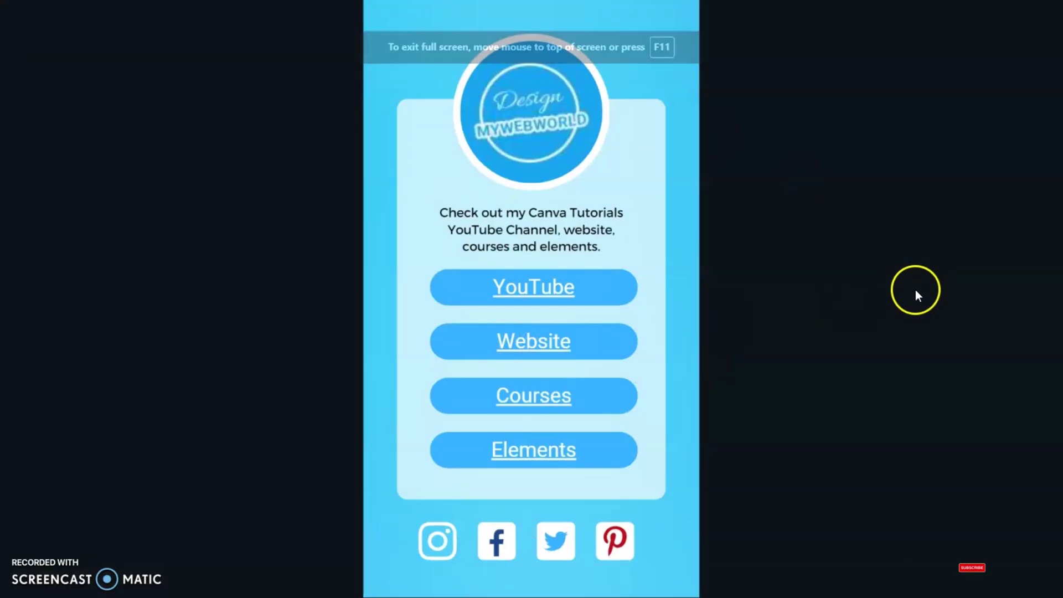
Test the Website link on the bio page and look through the website's courses and freebies sections.
{"action": "left_click", "coordinate": [548, 344]}
{"action": "left_click", "coordinate": [812, 317]}
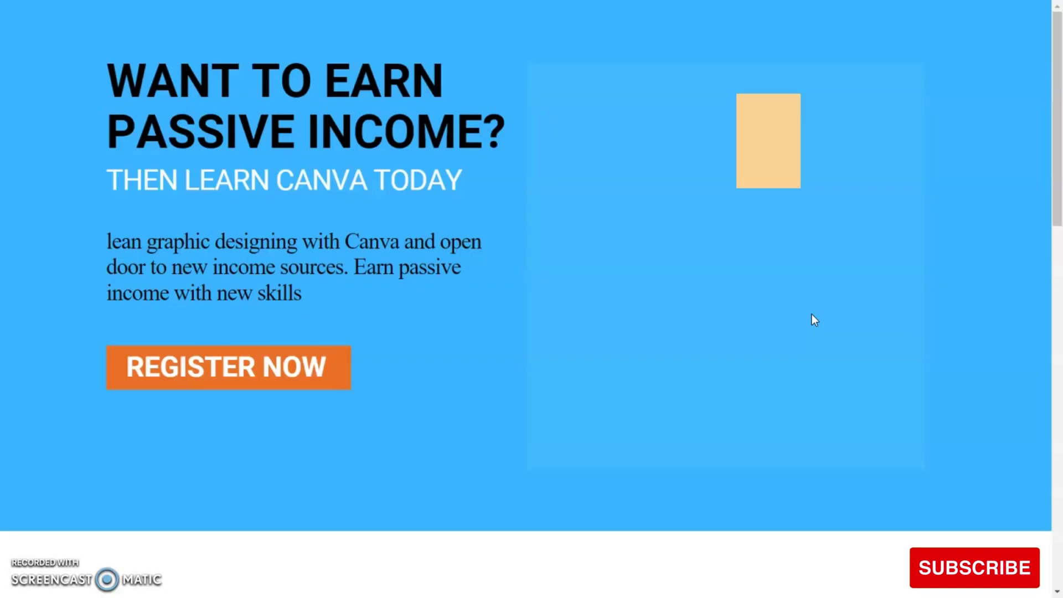
{"action": "left_click", "coordinate": [520, 372]}
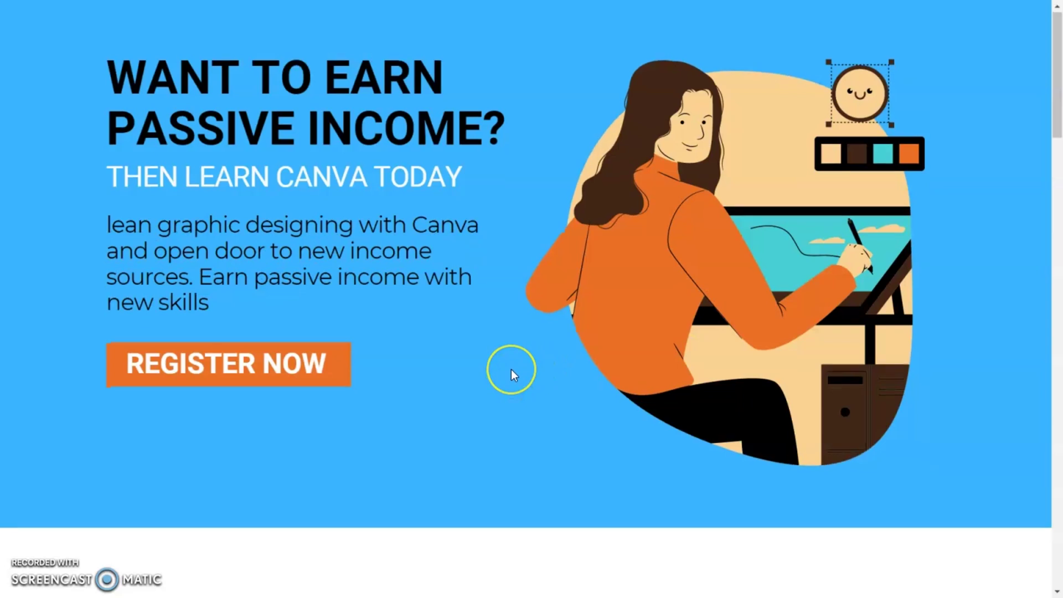
{"action": "scroll", "coordinate": [511, 370], "scroll_direction": "down", "scroll_amount": 10}
{"action": "scroll", "coordinate": [510, 369], "scroll_direction": "down", "scroll_amount": 8}
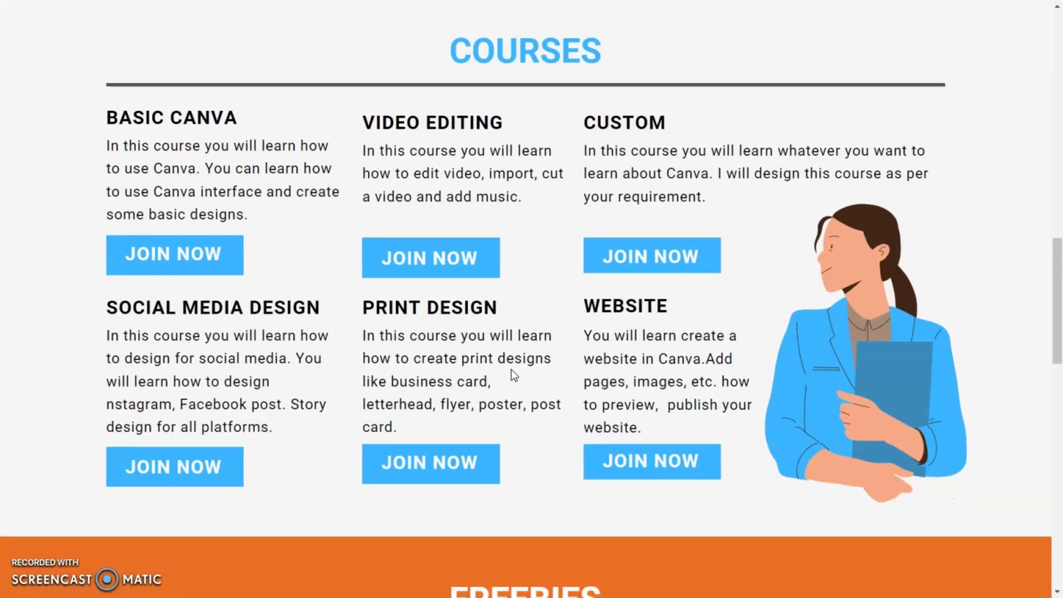
{"action": "scroll", "coordinate": [511, 371], "scroll_direction": "down", "scroll_amount": 8}
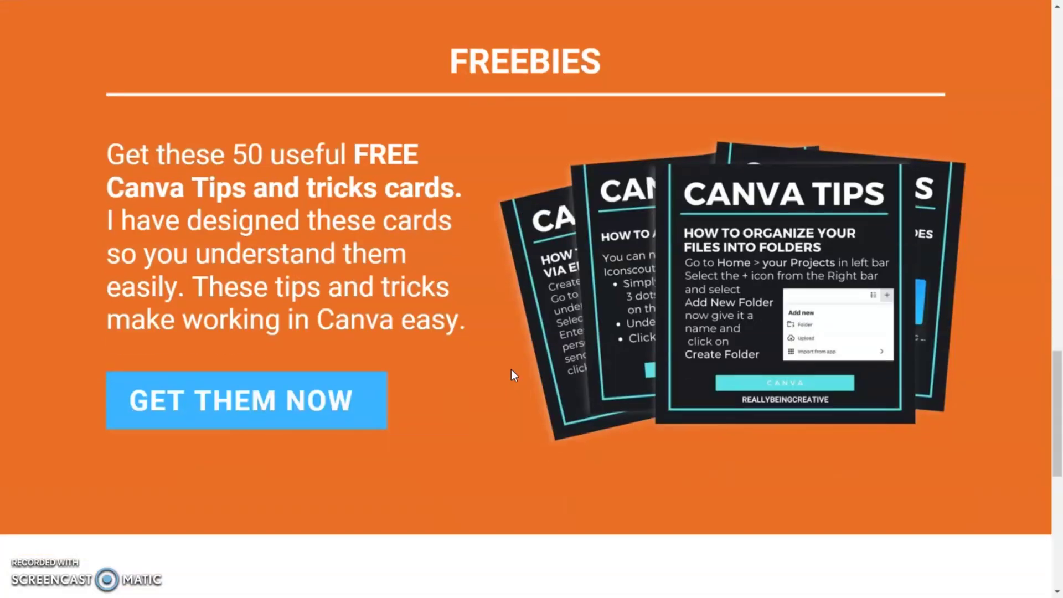
{"action": "scroll", "coordinate": [510, 370], "scroll_direction": "down", "scroll_amount": 3}
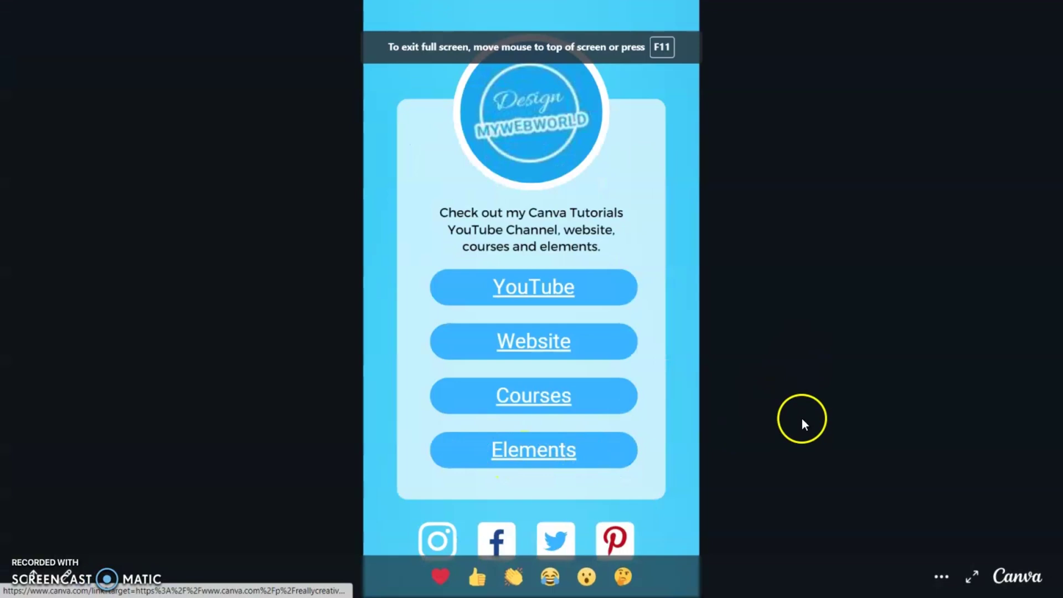
Test the Elements link on the bio page and look through the ReallyCreative creator page.
{"action": "left_click", "coordinate": [532, 455]}
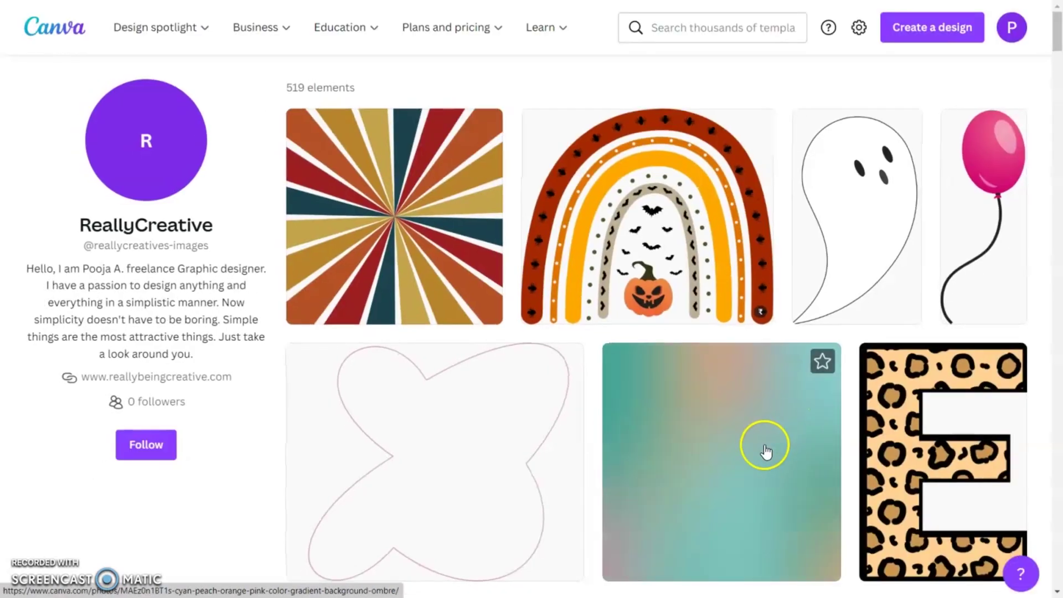
{"action": "scroll", "coordinate": [759, 460], "scroll_direction": "down", "scroll_amount": 15}
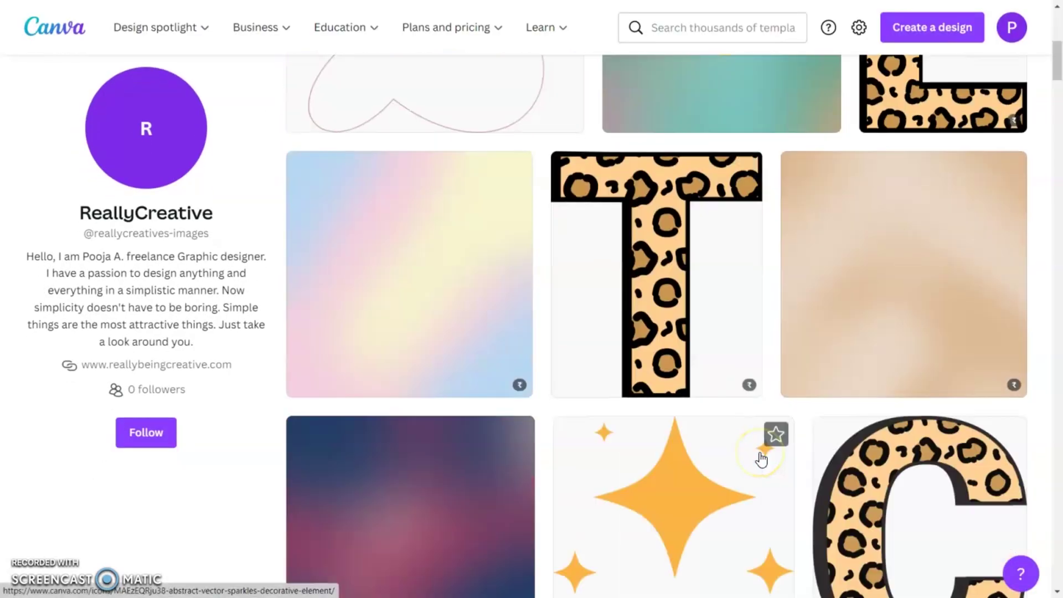
{"action": "scroll", "coordinate": [761, 460], "scroll_direction": "down", "scroll_amount": 20}
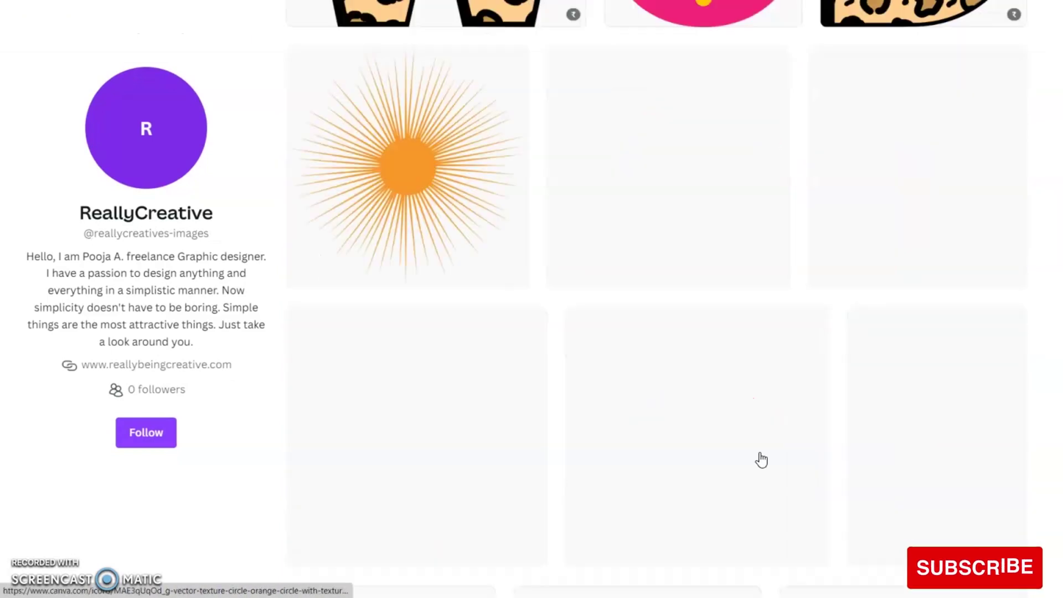
{"action": "scroll", "coordinate": [760, 450], "scroll_direction": "down", "scroll_amount": 20}
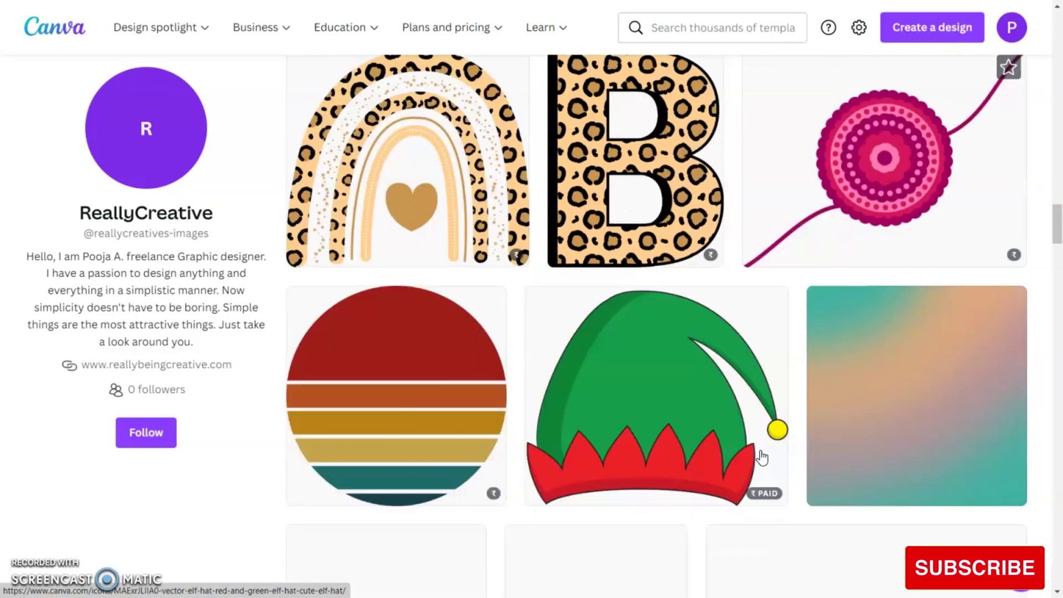
{"action": "scroll", "coordinate": [761, 457], "scroll_direction": "down", "scroll_amount": 10}
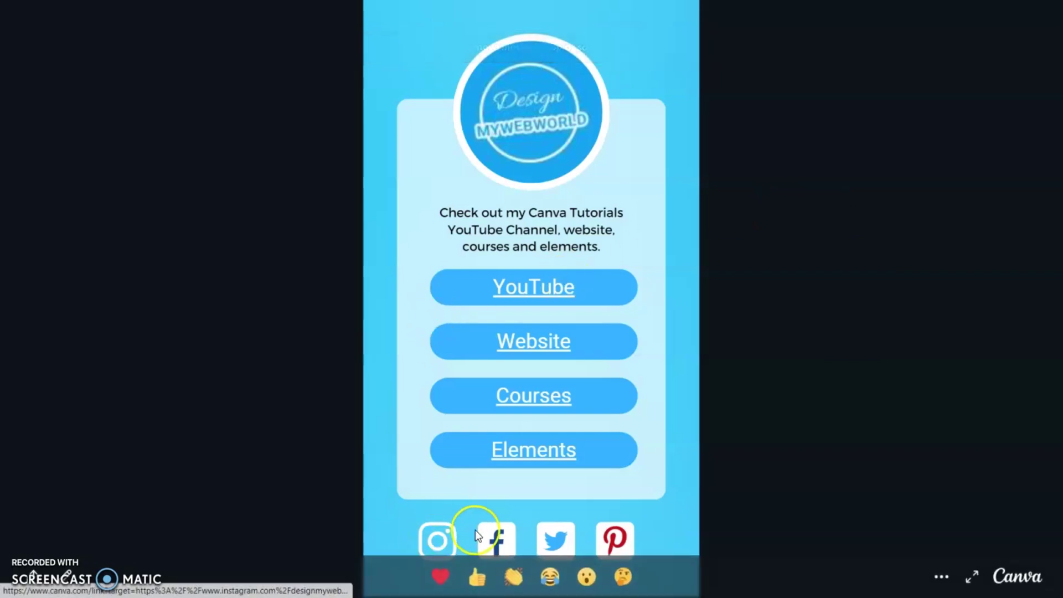
Test the Instagram icon link on the bio page and look through the profile's posts.
{"action": "left_click", "coordinate": [435, 539]}
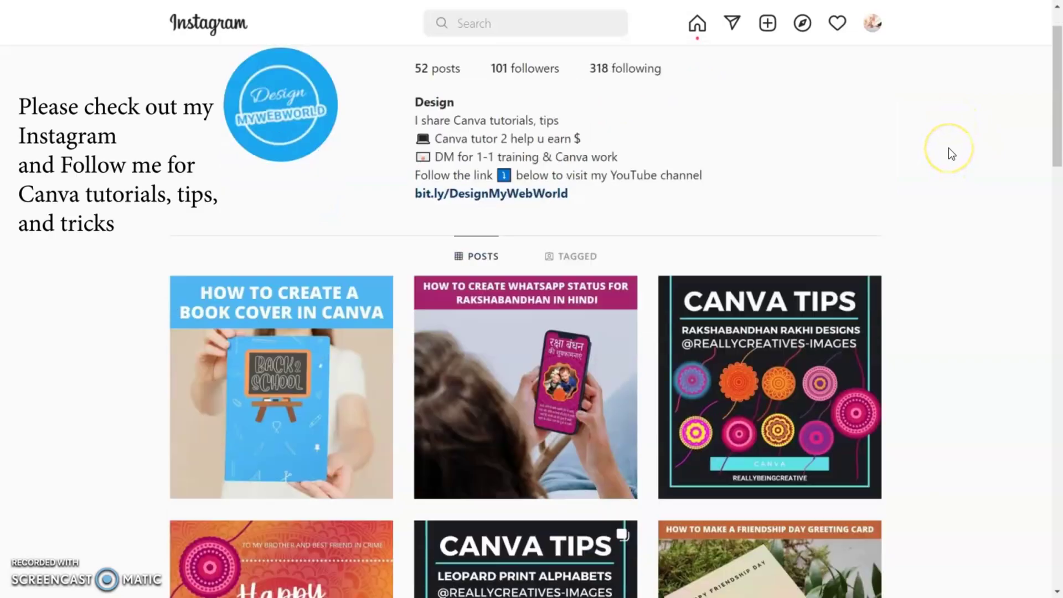
{"action": "scroll", "coordinate": [948, 148], "scroll_direction": "down", "scroll_amount": 7}
{"action": "scroll", "coordinate": [948, 148], "scroll_direction": "down", "scroll_amount": 4}
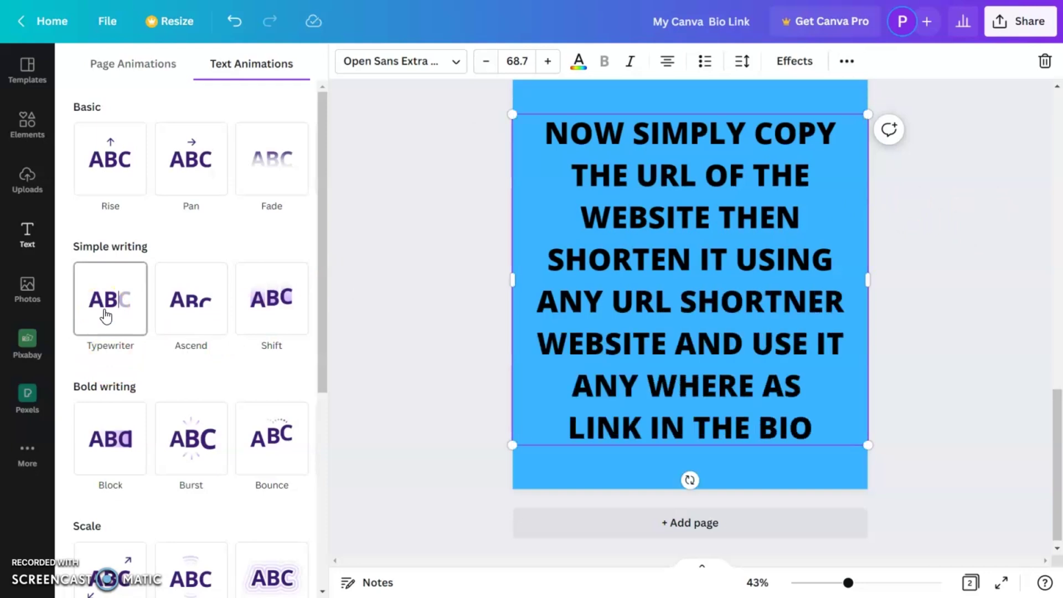
Replace the message on page 2 with text starting "THAT IS IT AS SIMP" and give it the Typewriter animation.
{"action": "triple_click", "coordinate": [704, 271]}
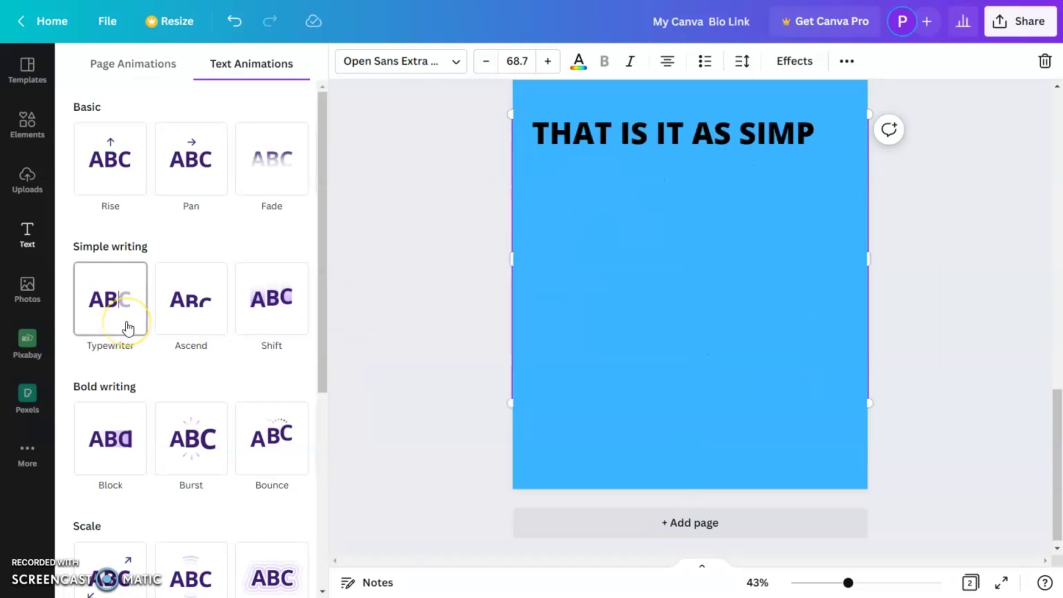